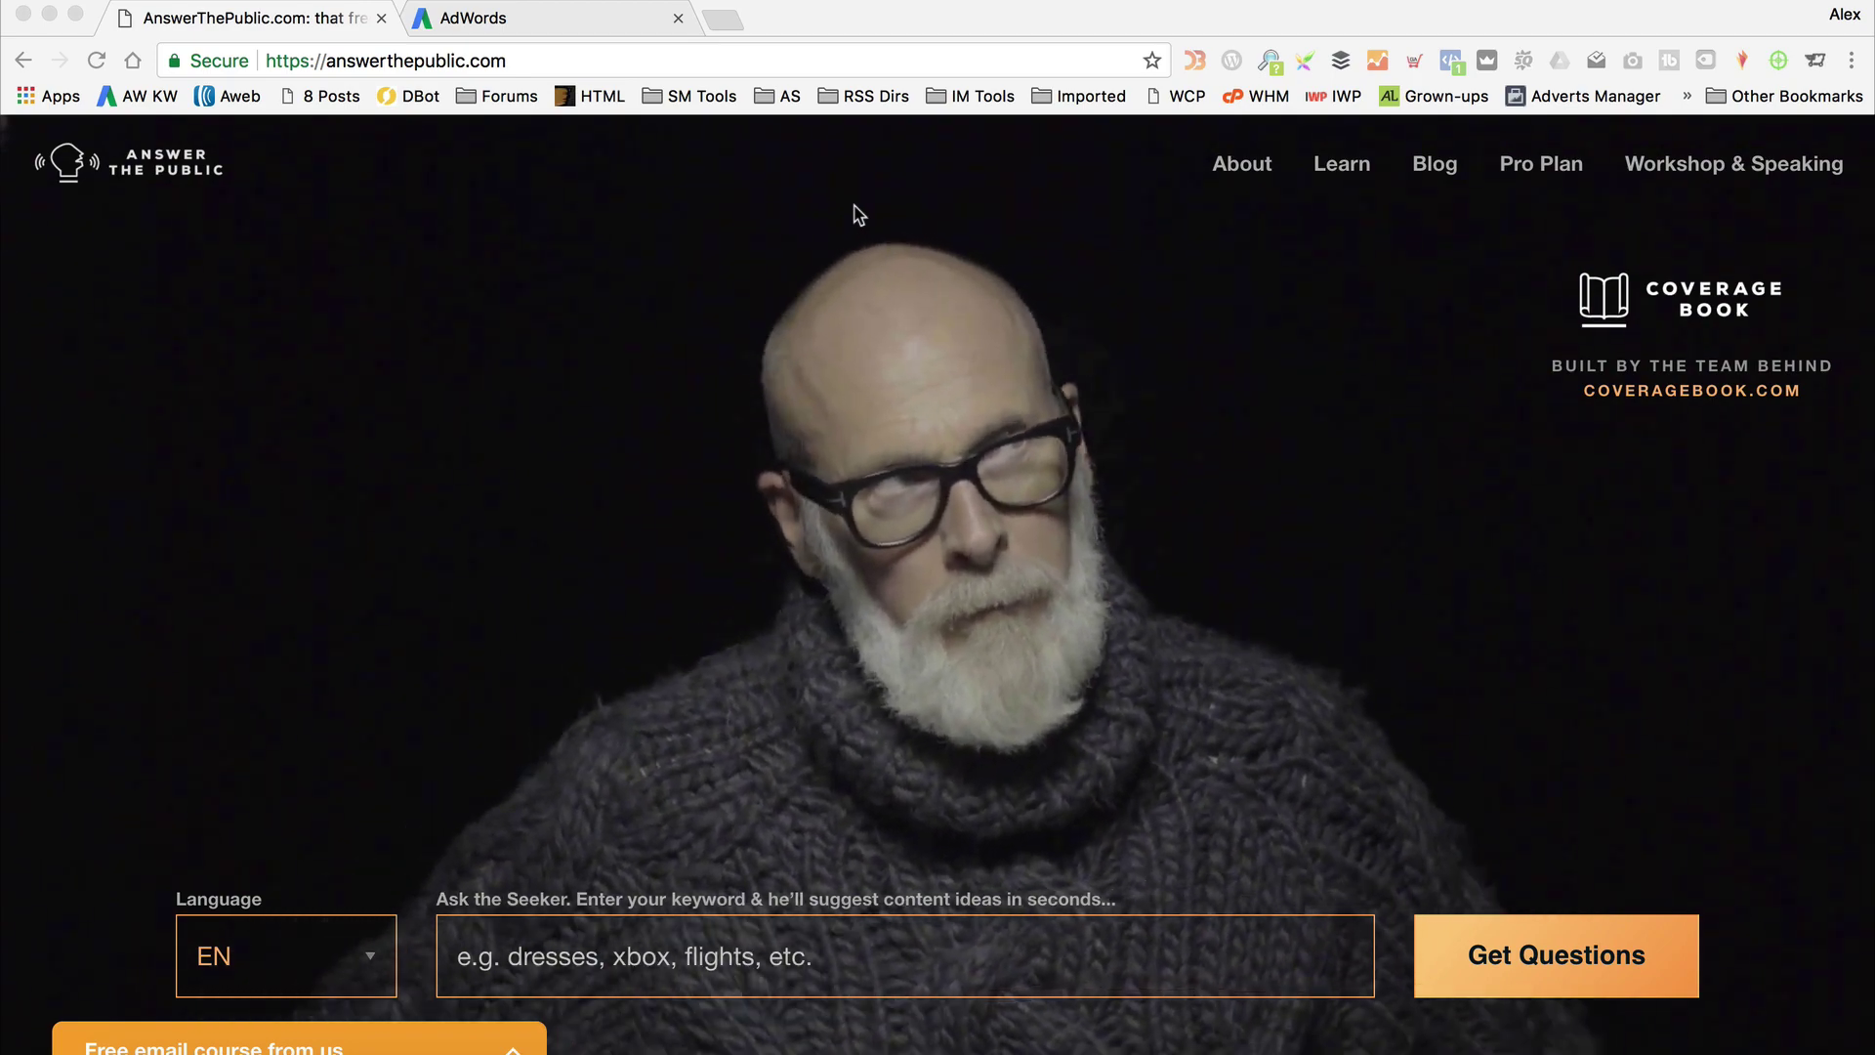
# Get question suggestions for the keyword "ugg boots" with the language left on EN.
pyautogui.scroll(-2, 813, 302)
pyautogui.scroll(-1, 812, 310)
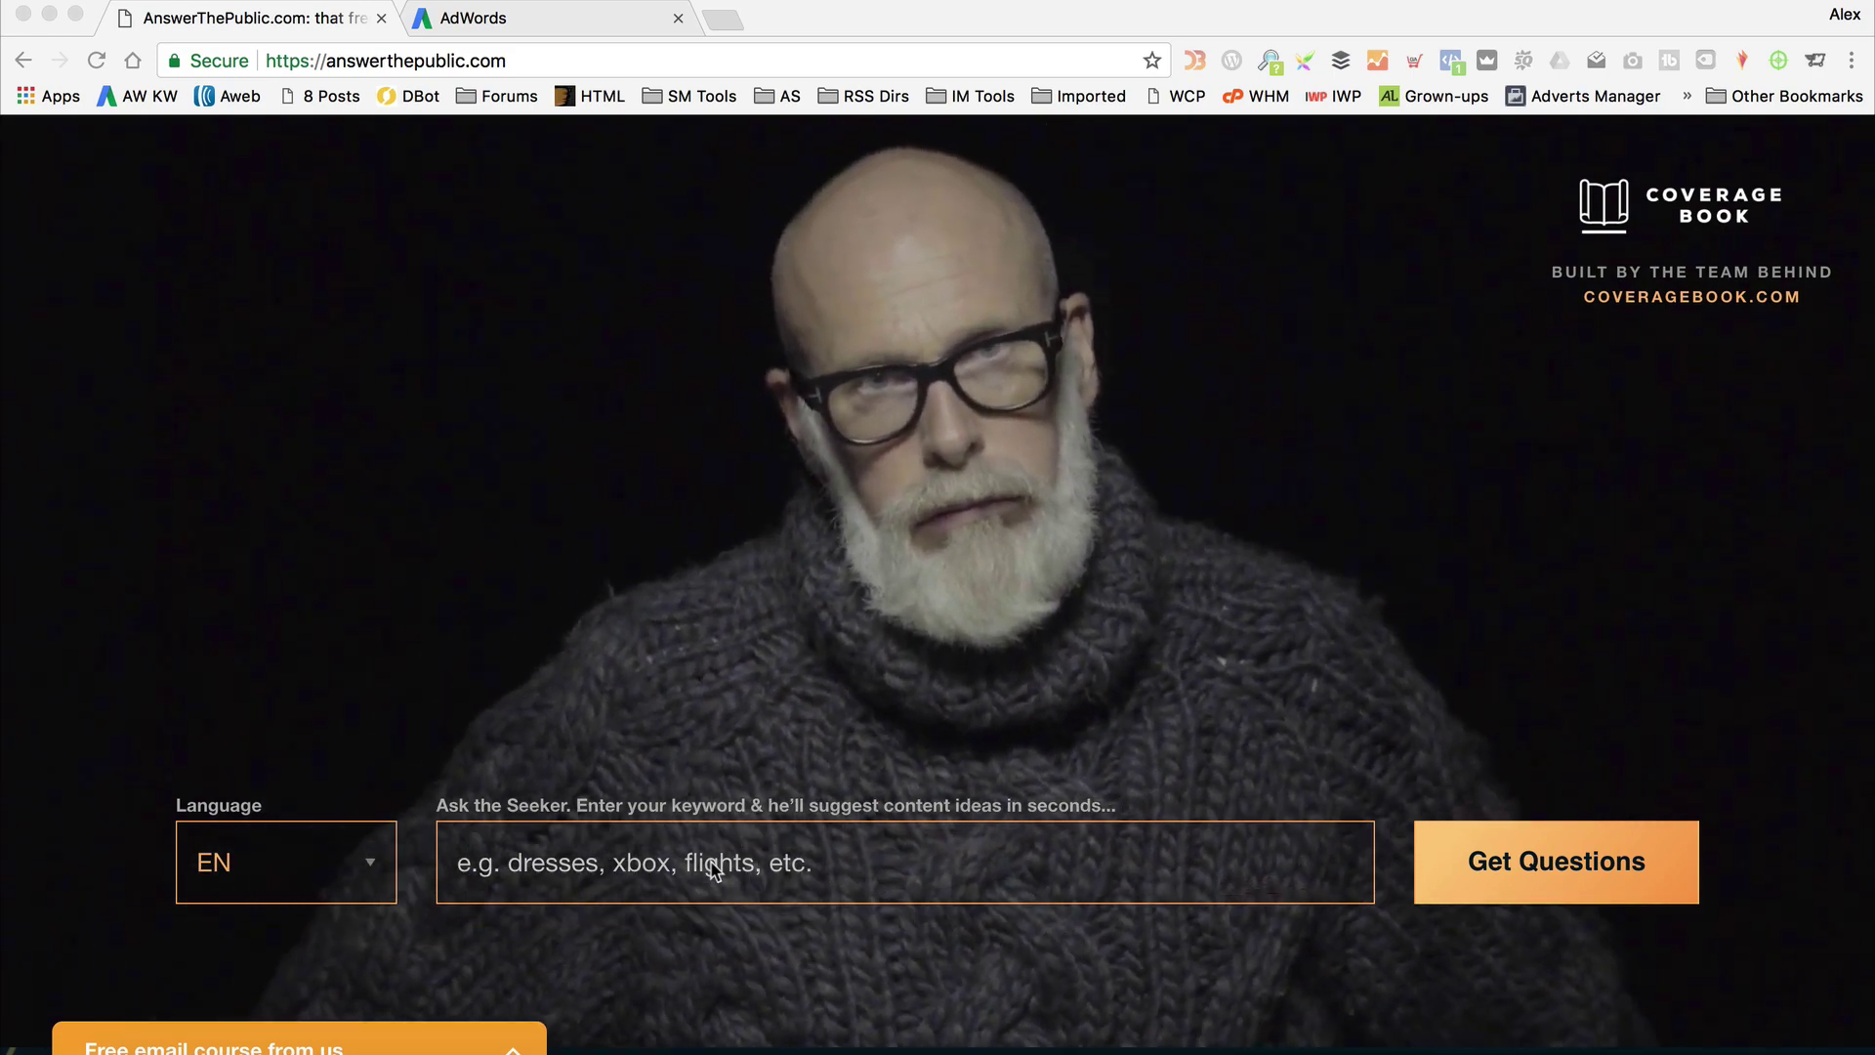
pyautogui.click(714, 868)
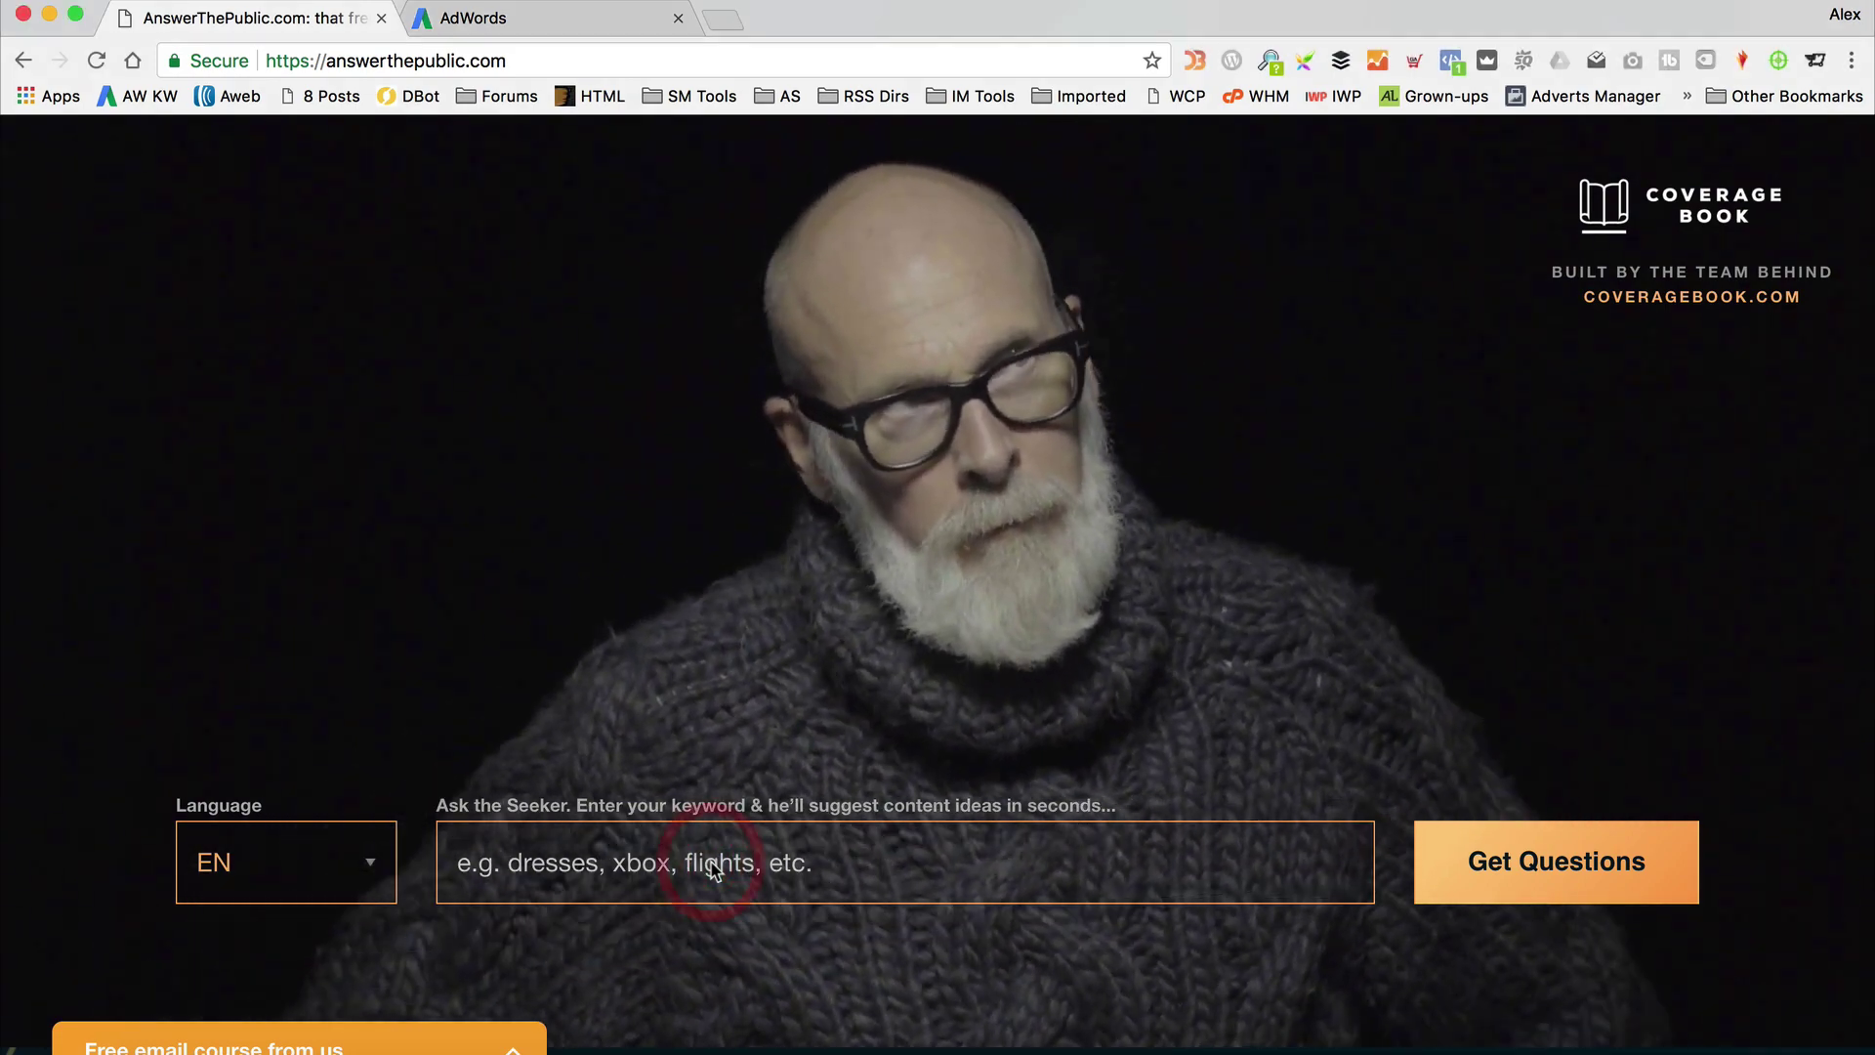
pyautogui.click(729, 850)
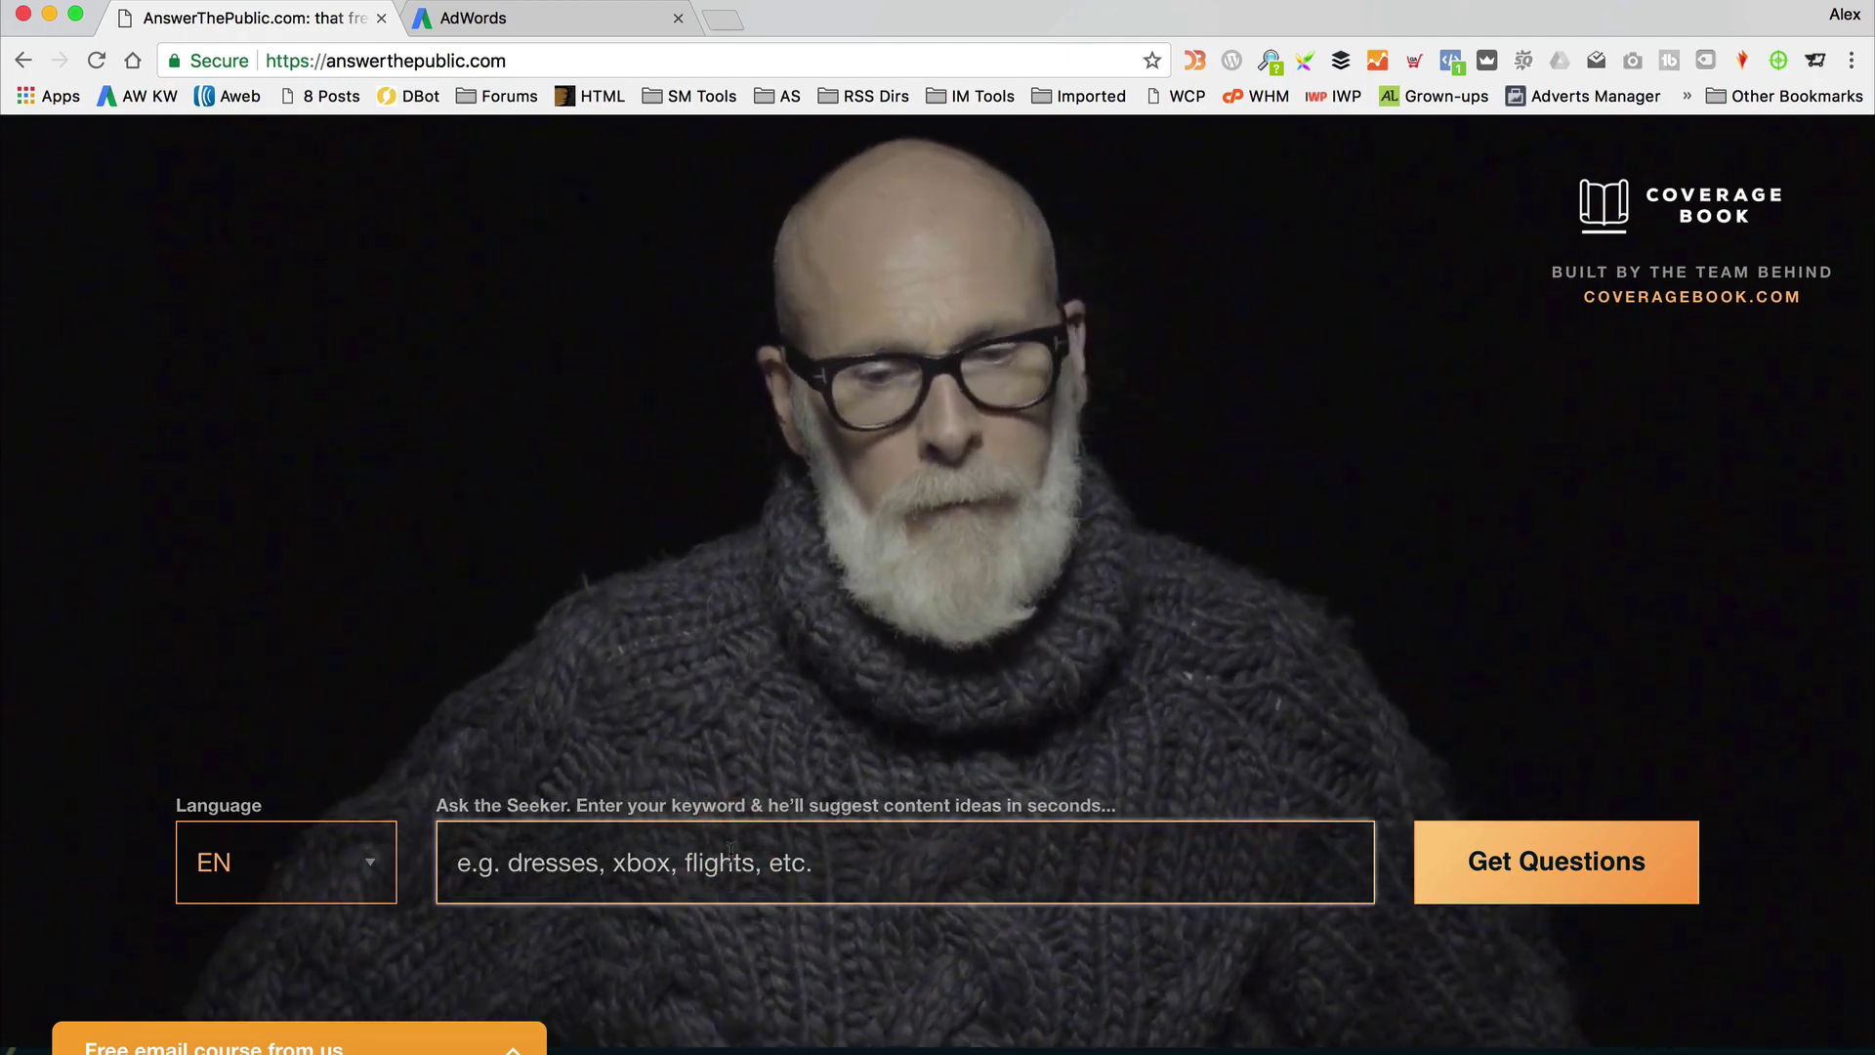
pyautogui.write('uggb o')
pyautogui.press('BackSpace')
pyautogui.press('BackSpace')
pyautogui.press('BackSpace')
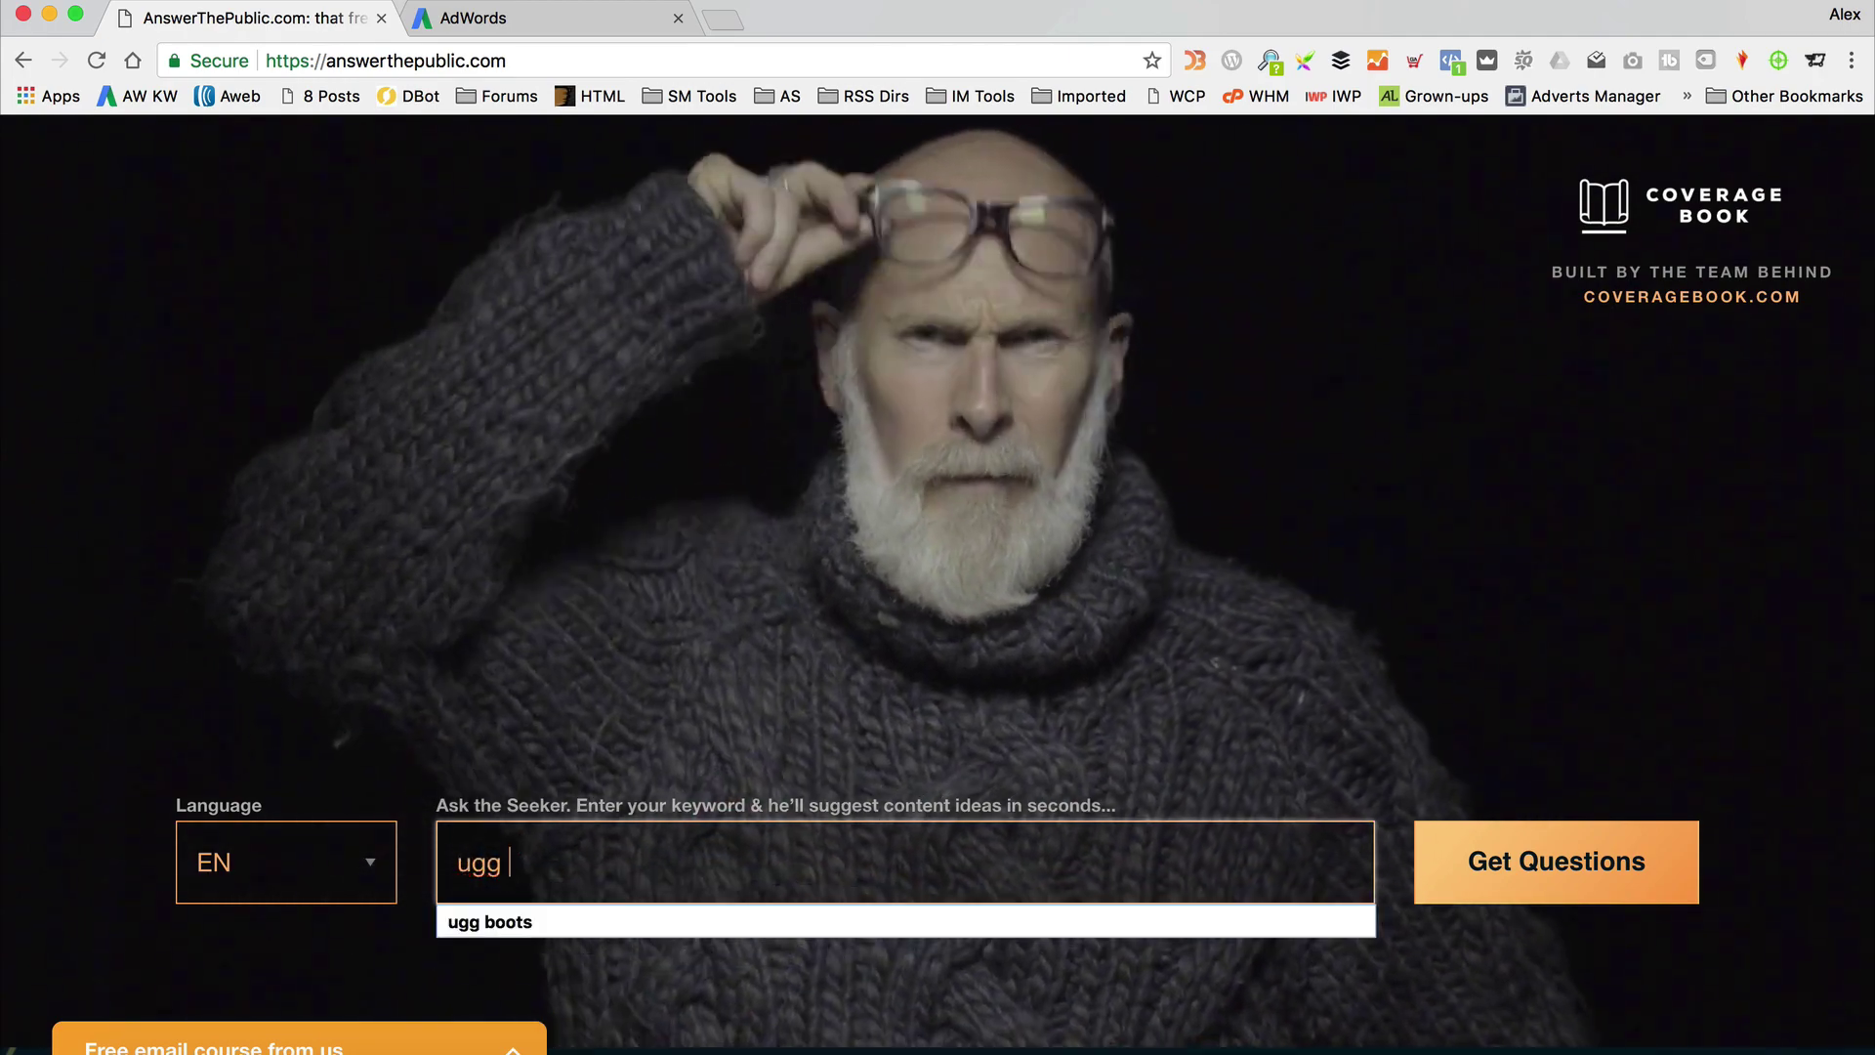
pyautogui.write('boots')
pyautogui.click(1474, 857)
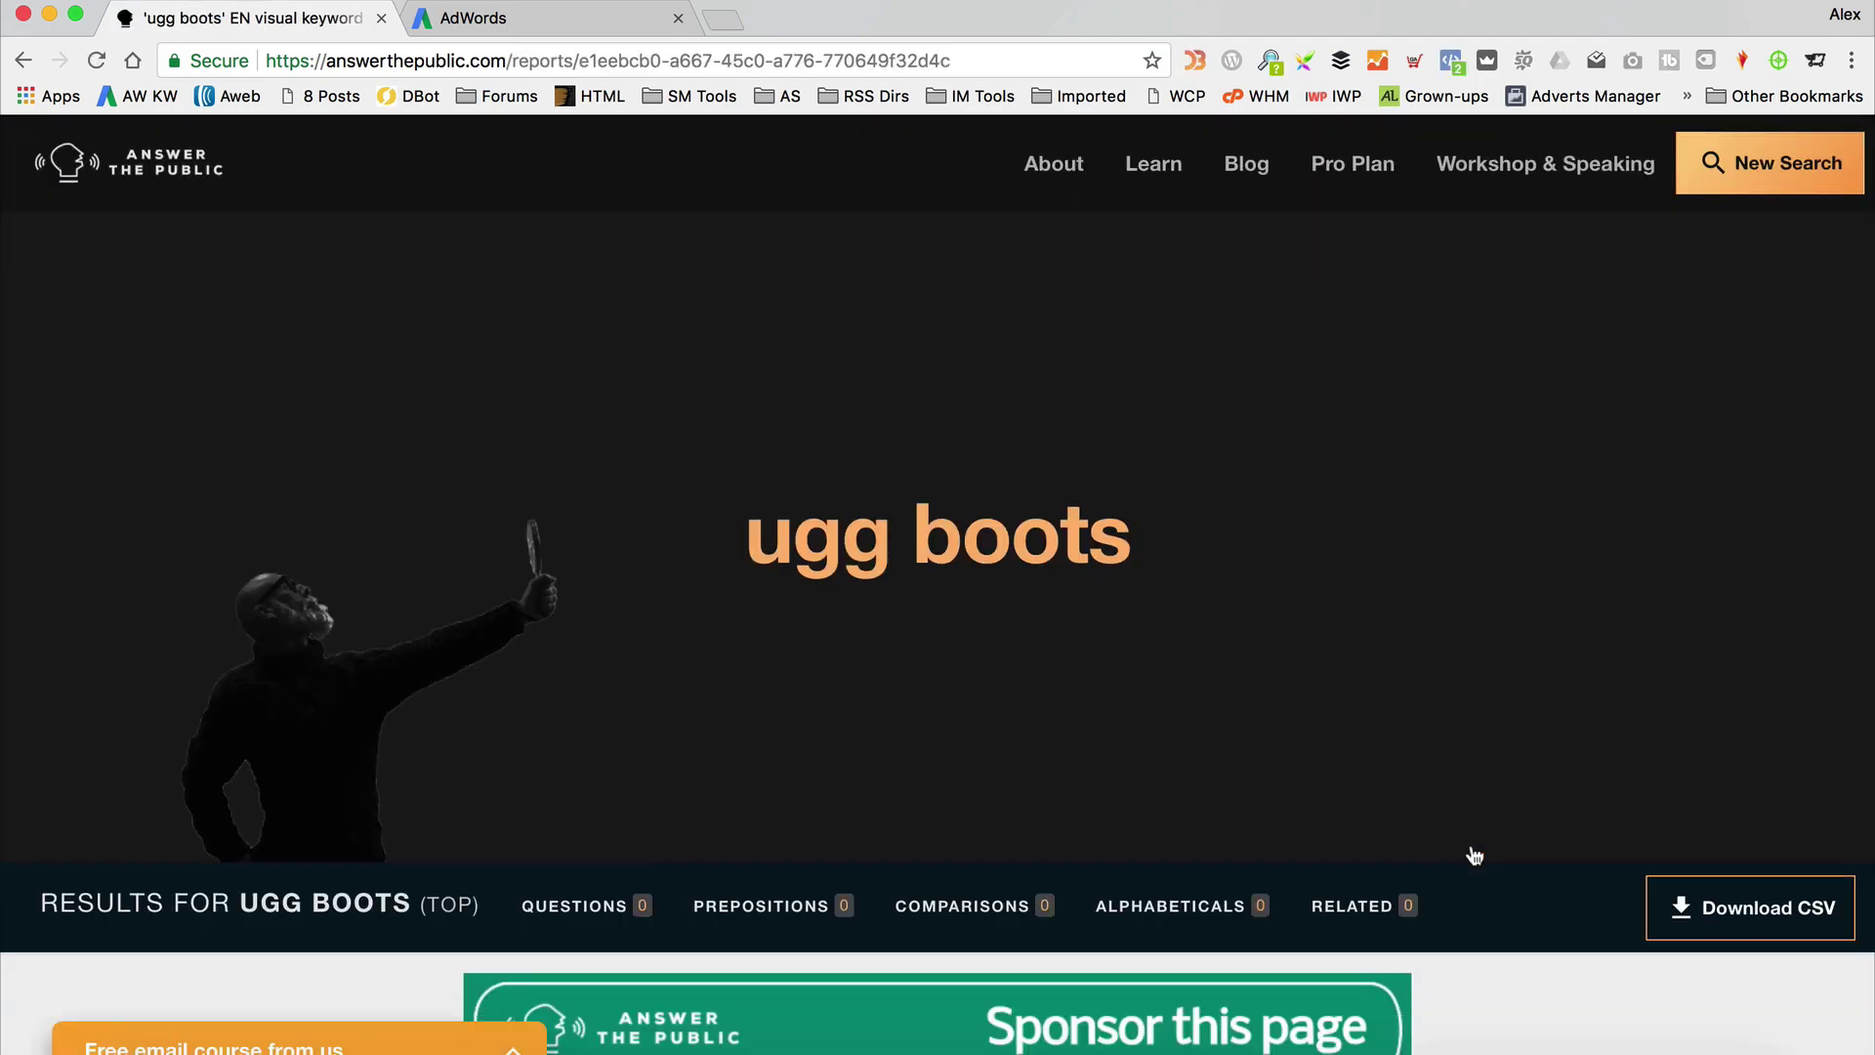
# Show the ugg boots questions as data lists and read through the are, how, why, when, what and who groups.
pyautogui.scroll(-6, 1324, 589)
pyautogui.scroll(-2, 1324, 590)
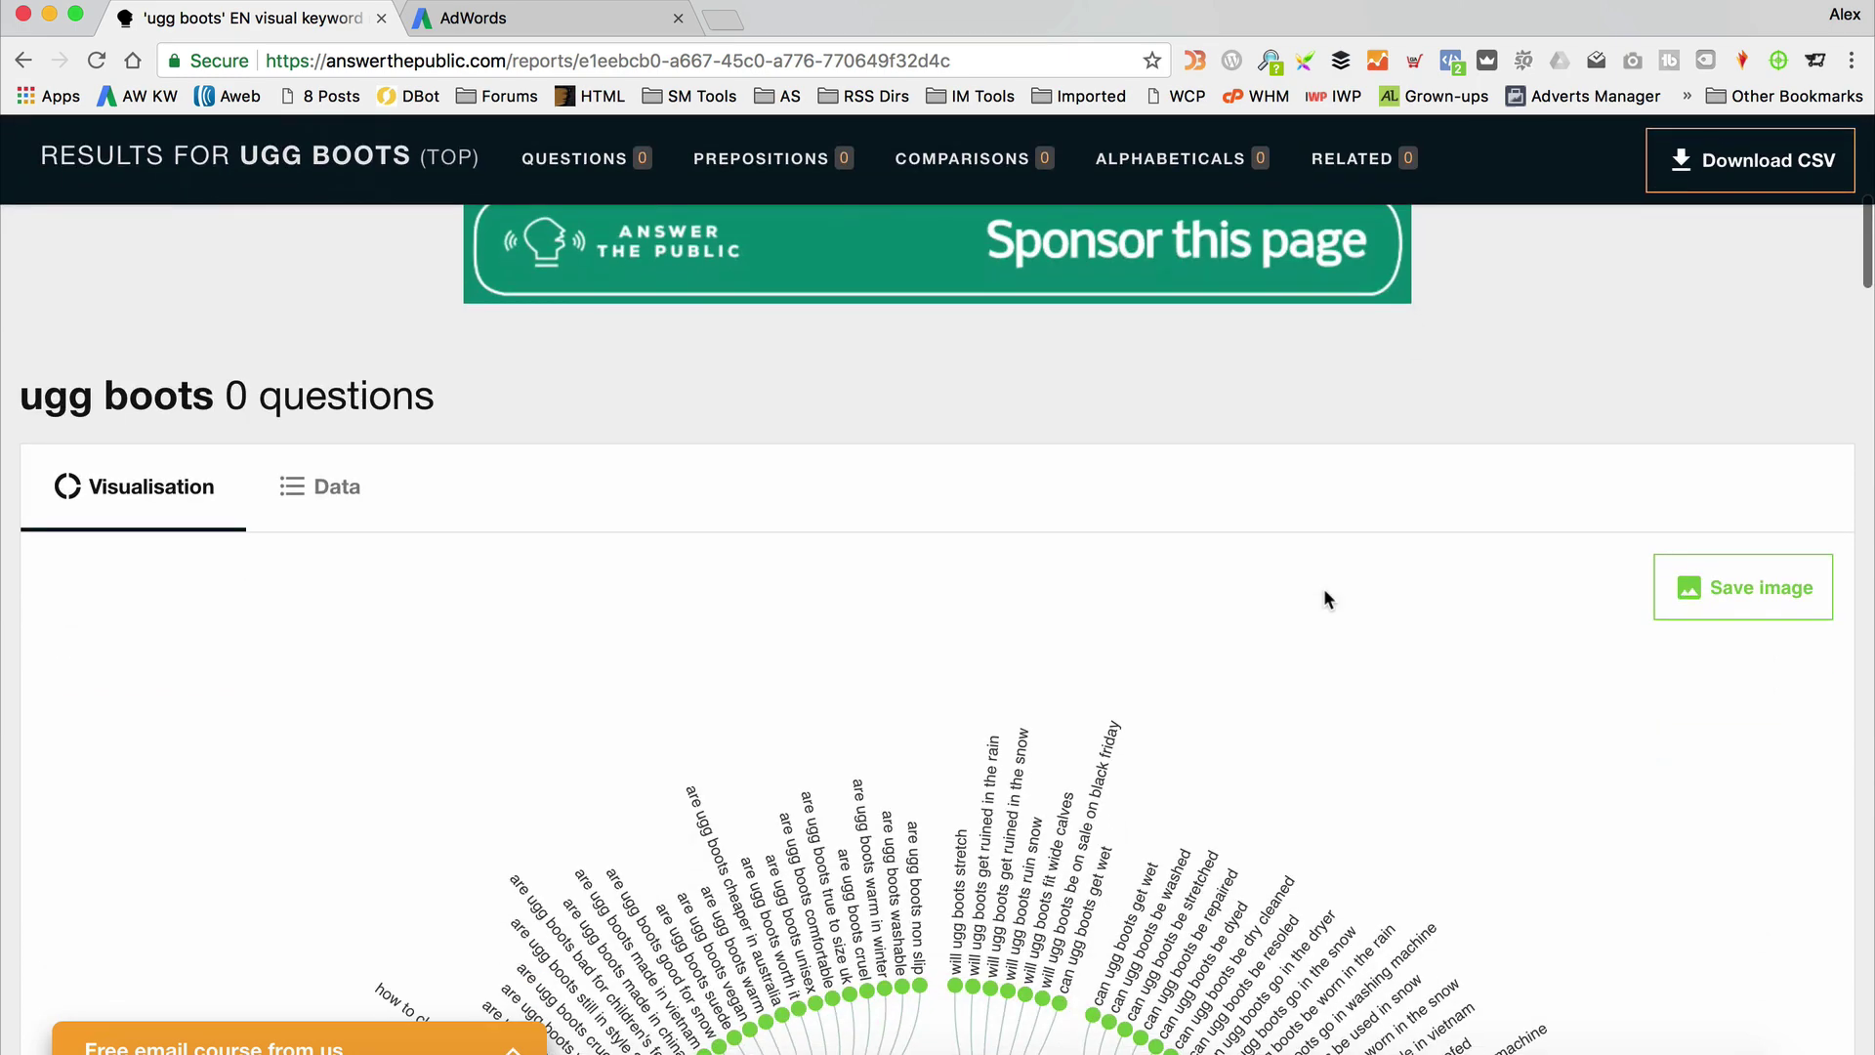
pyautogui.scroll(2, 1324, 590)
pyautogui.scroll(3, 1324, 590)
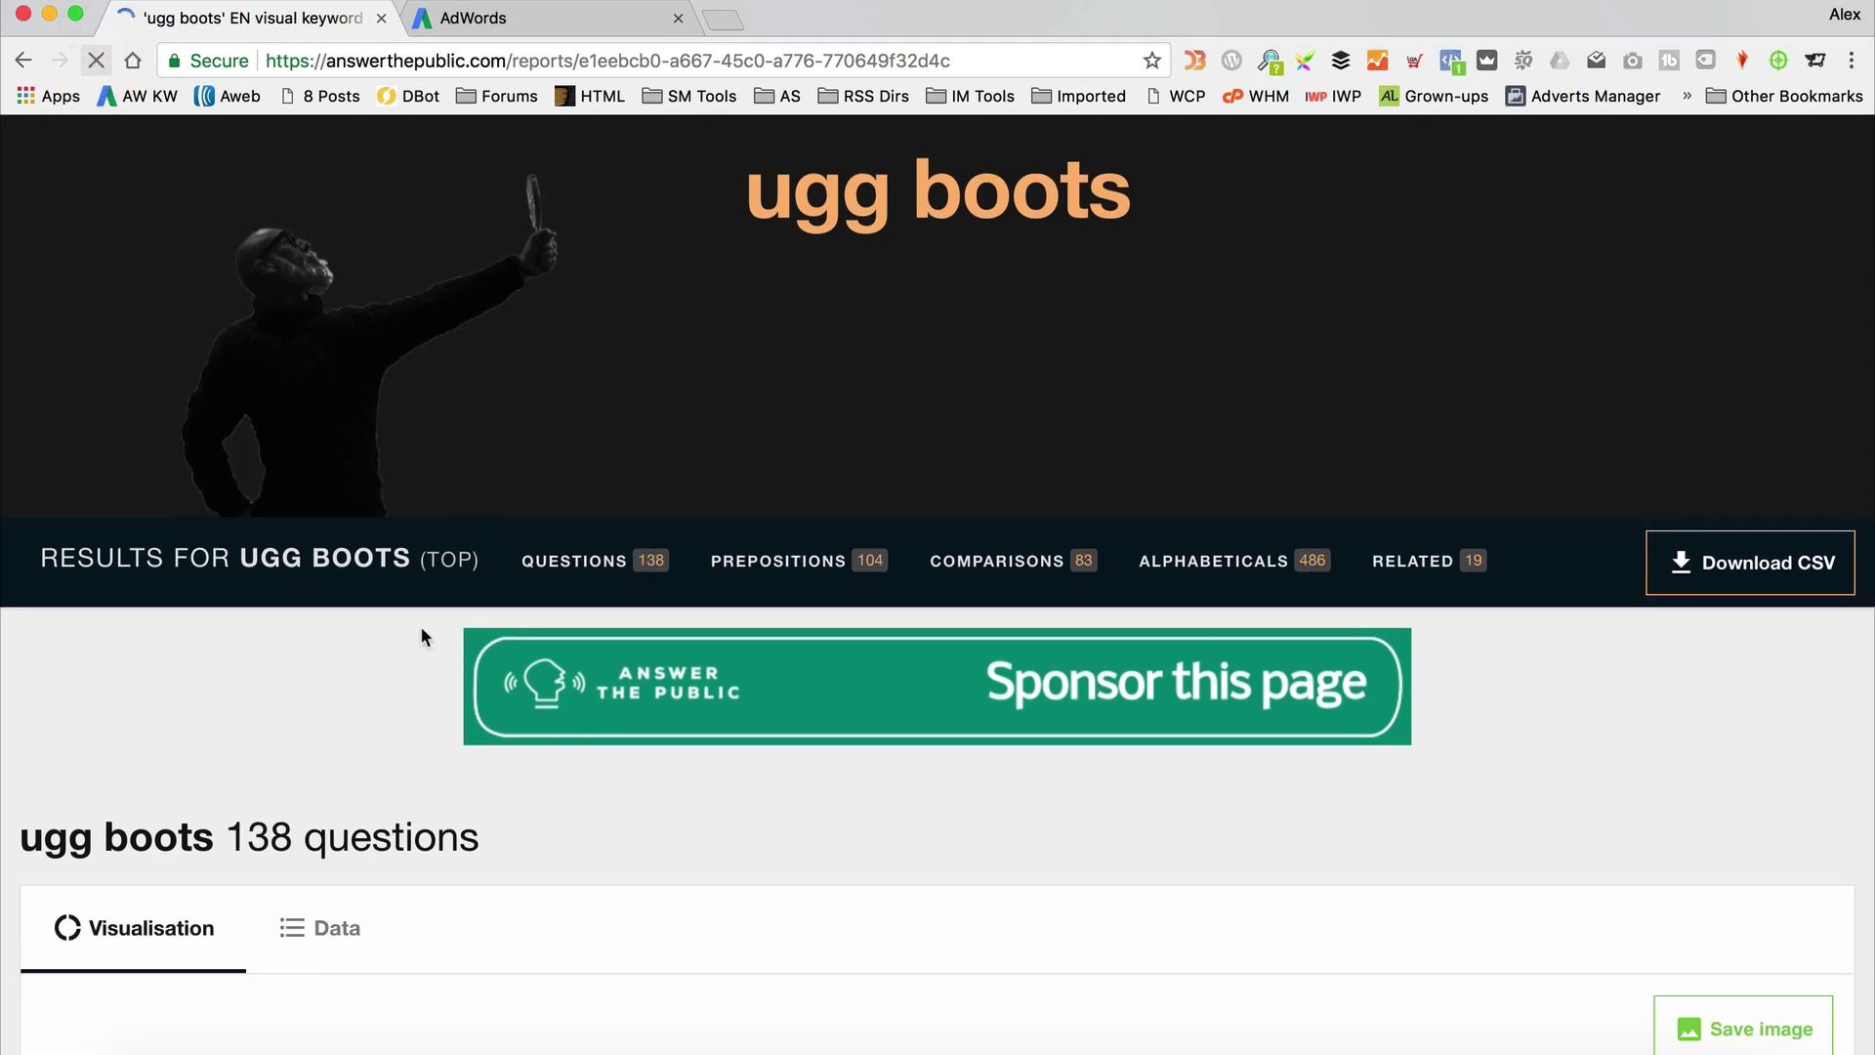
pyautogui.scroll(-5, 998, 652)
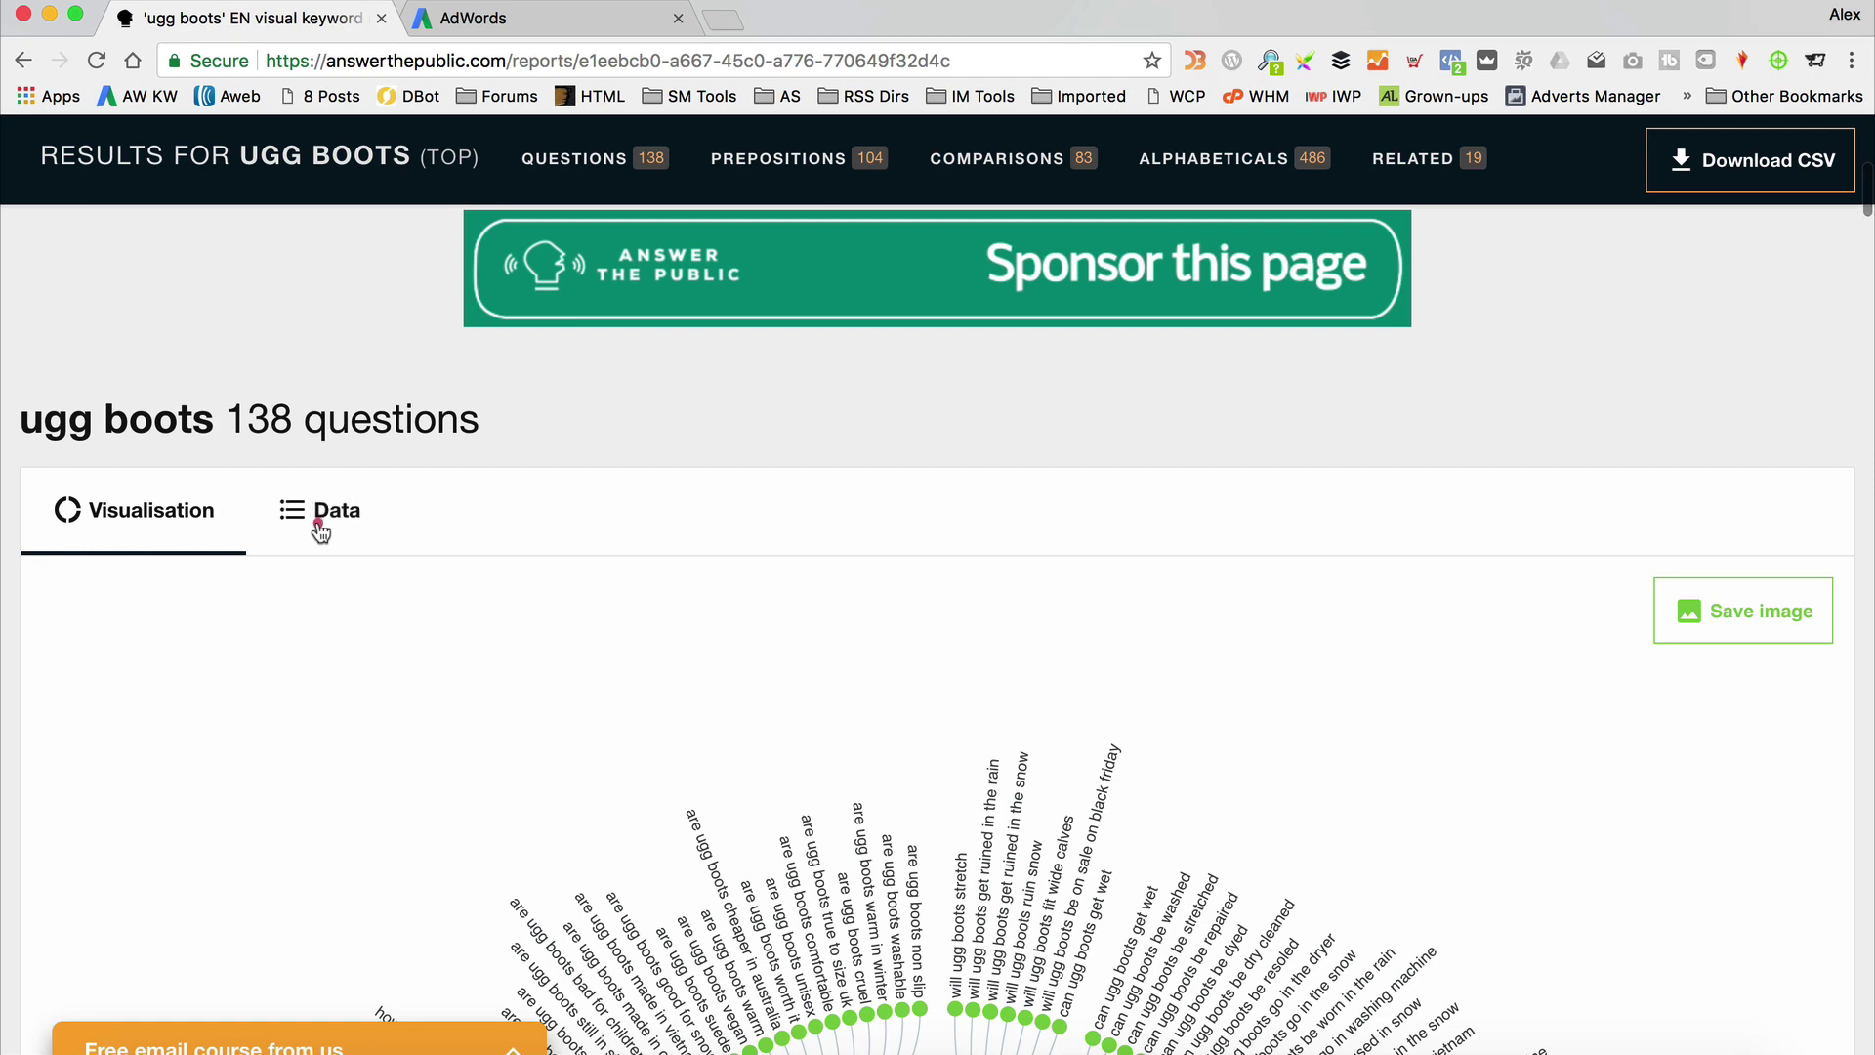
pyautogui.click(319, 530)
pyautogui.scroll(-3, 752, 454)
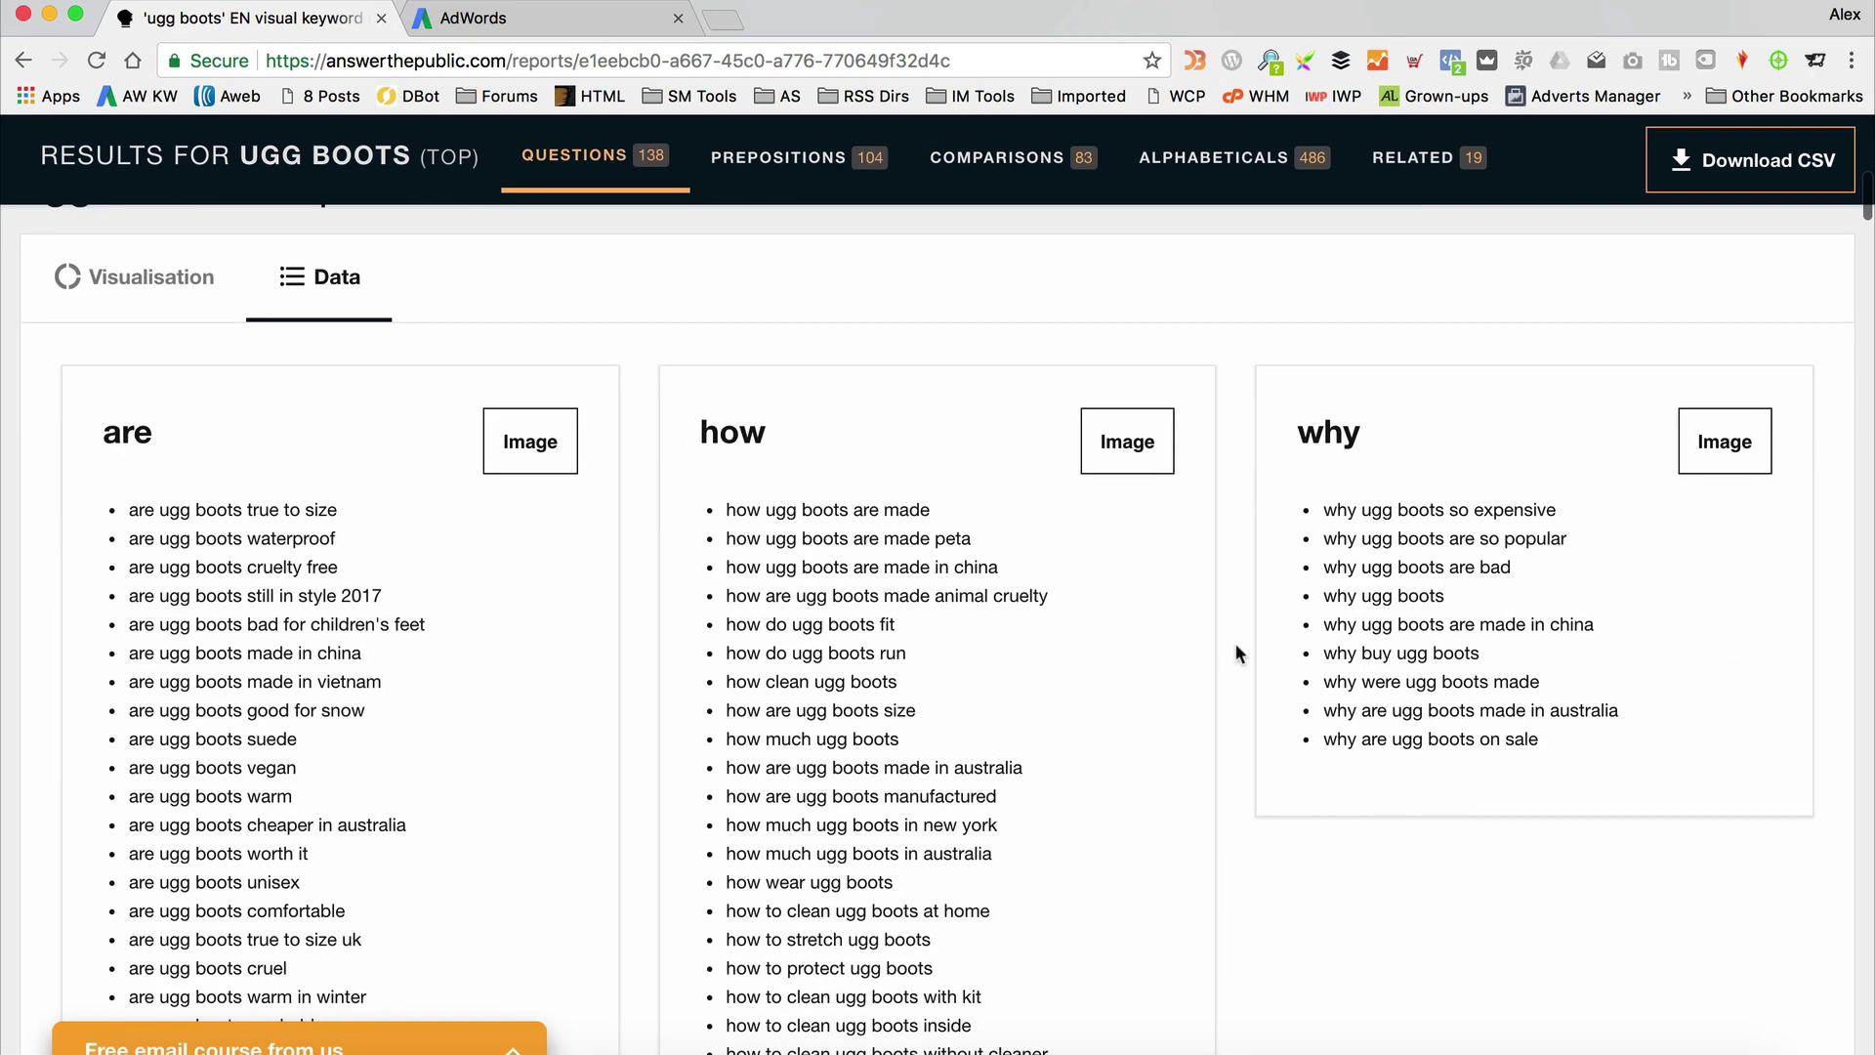
pyautogui.scroll(-3, 740, 476)
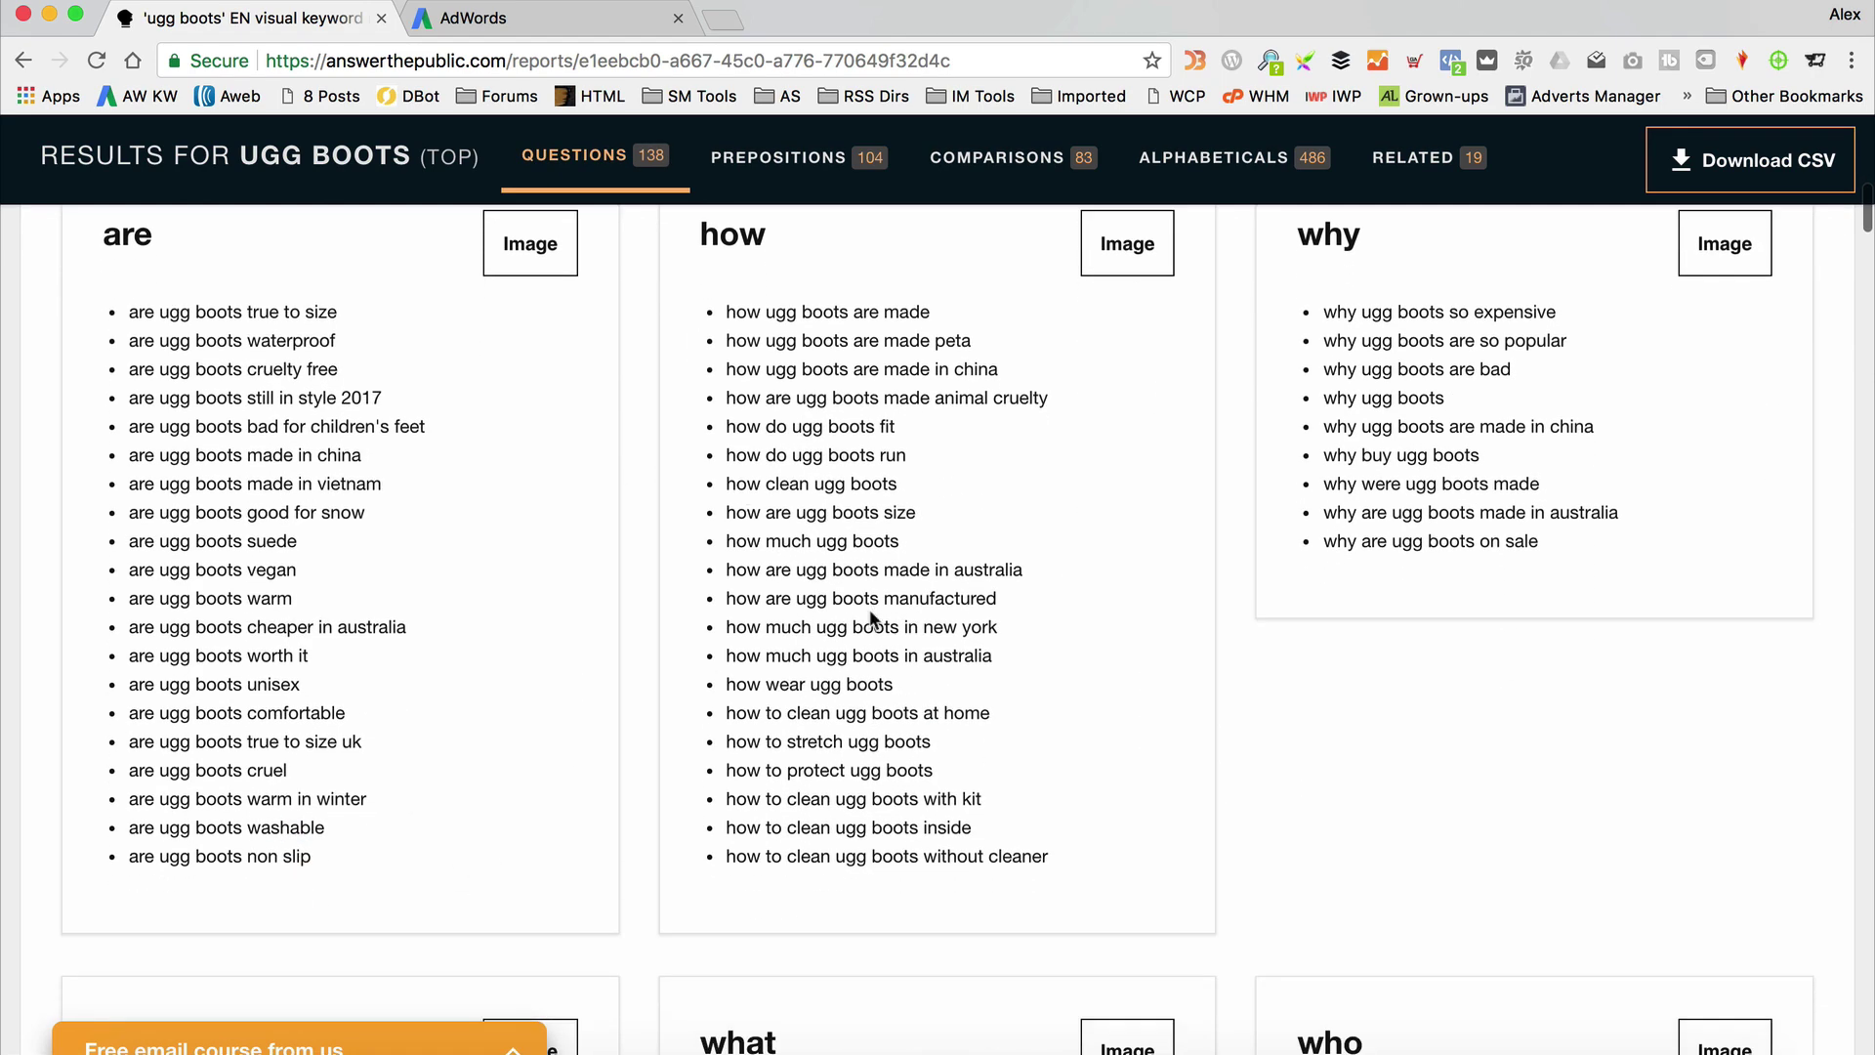
pyautogui.scroll(1, 874, 600)
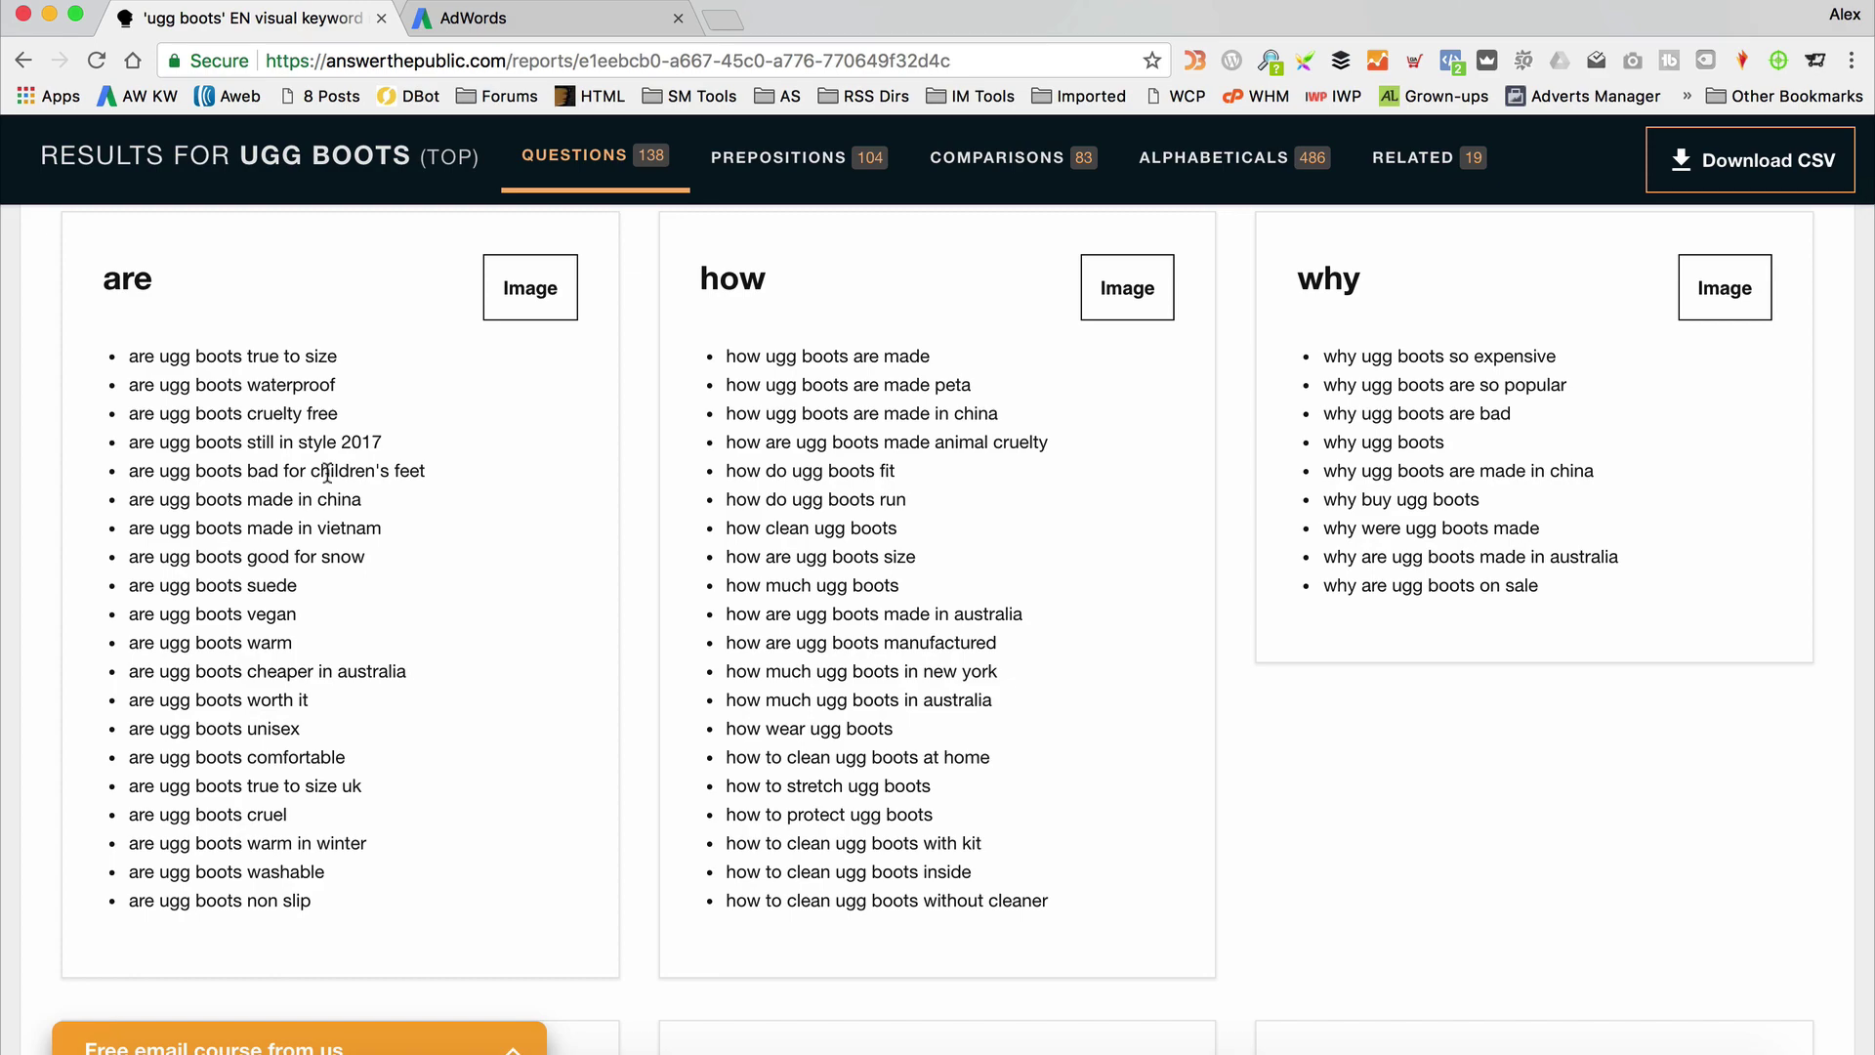
pyautogui.scroll(-10, 327, 473)
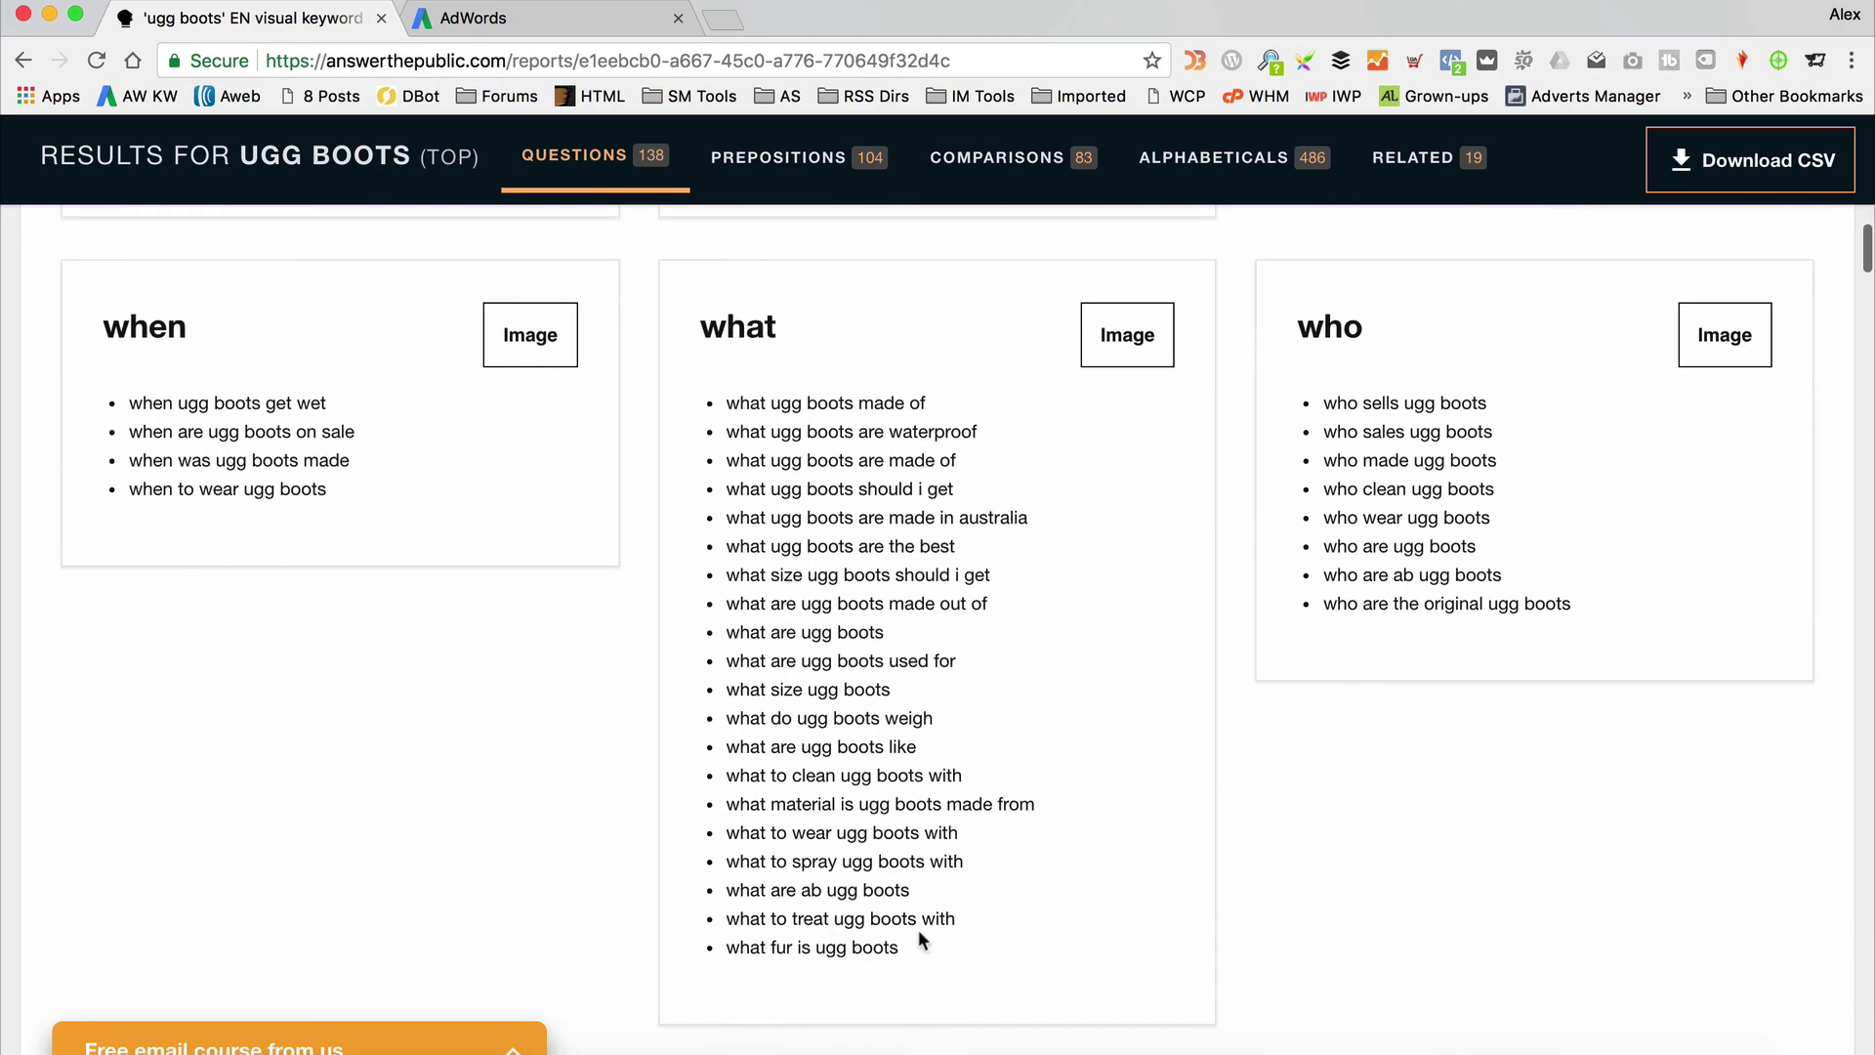
pyautogui.scroll(-10, 918, 642)
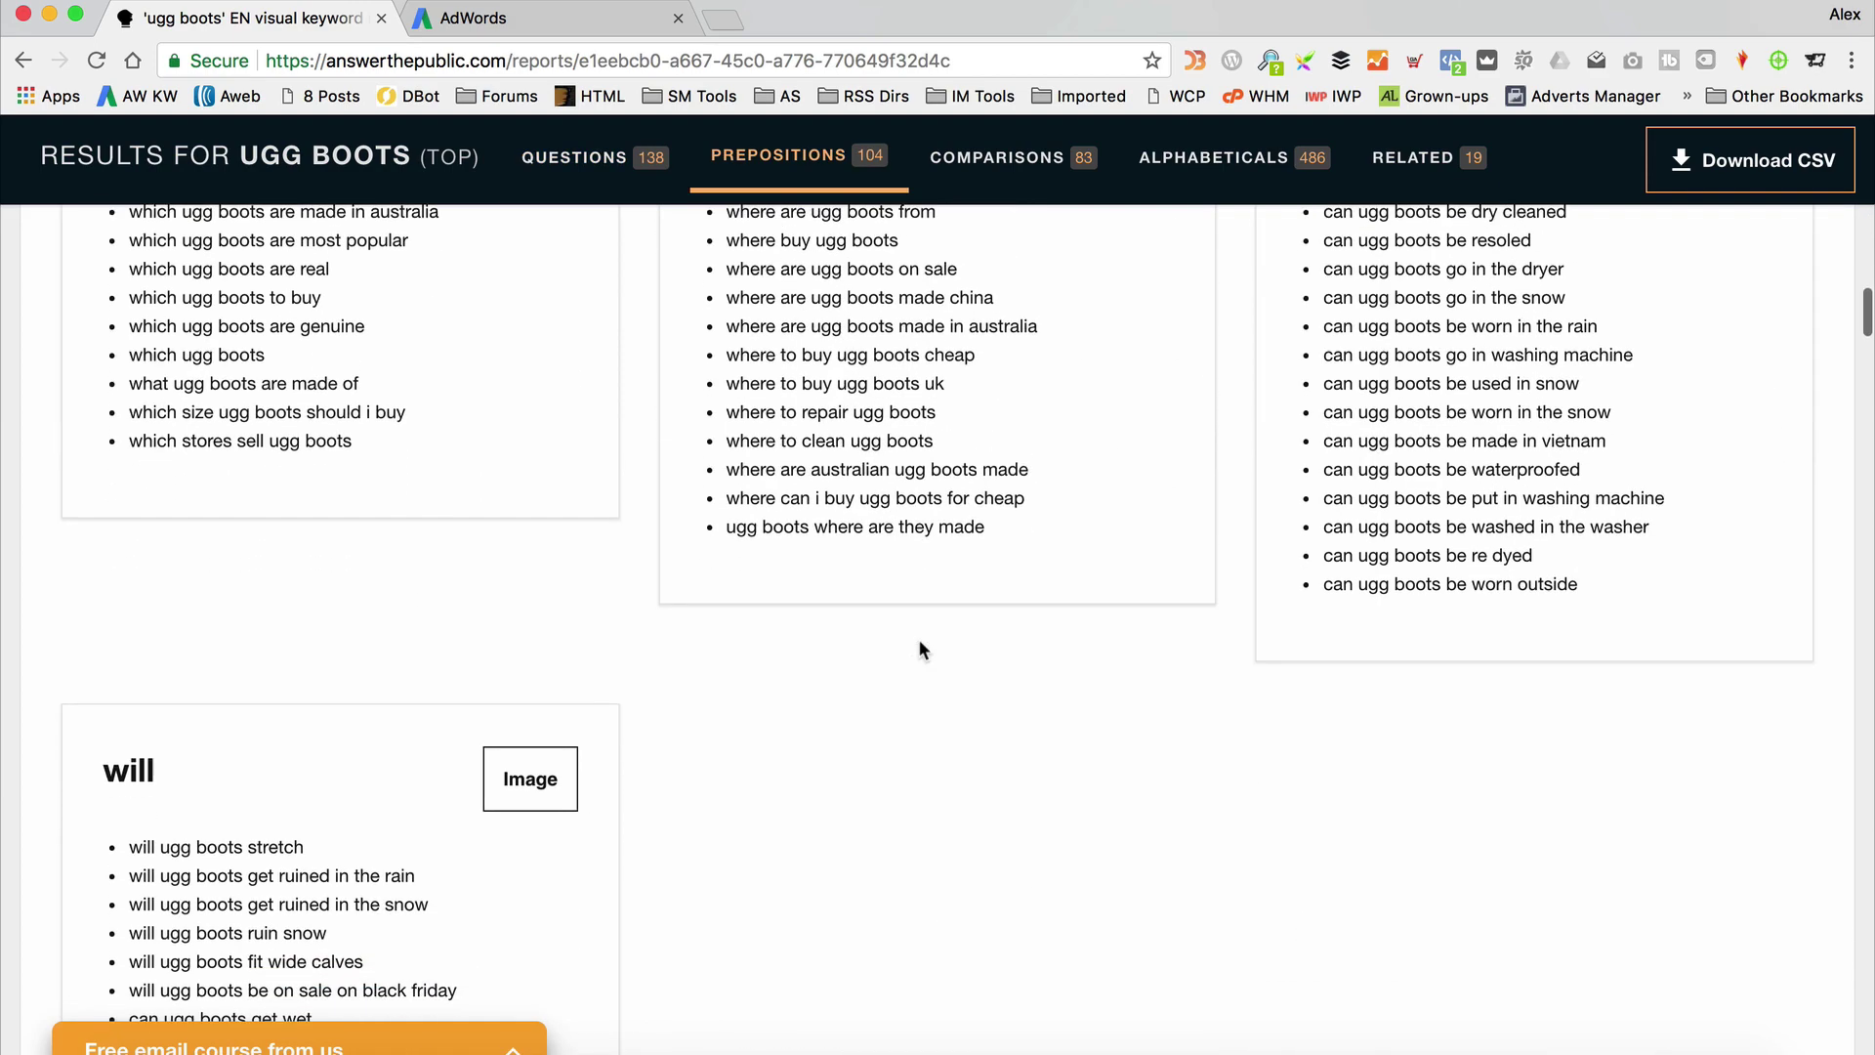
# Switch the prepositions section to its data lists and read through the near, is, can, to and with groups.
pyautogui.scroll(-9, 920, 649)
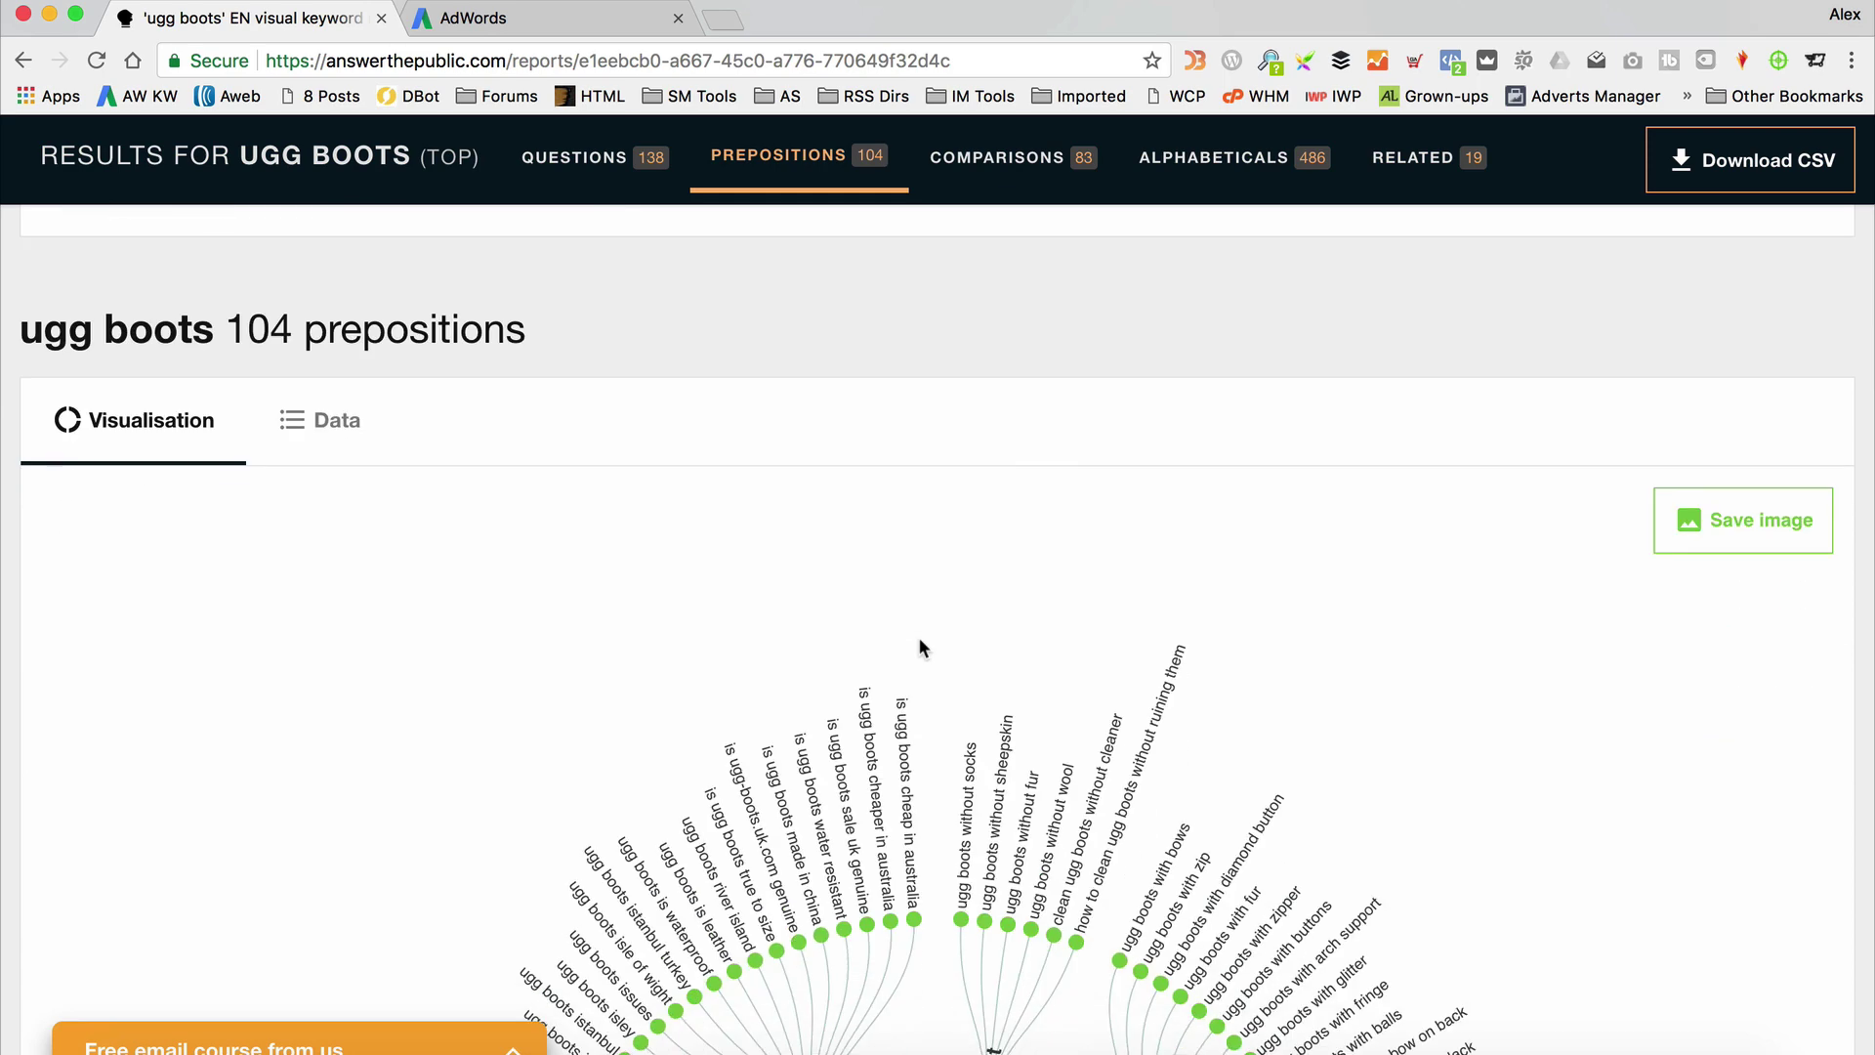
pyautogui.click(344, 433)
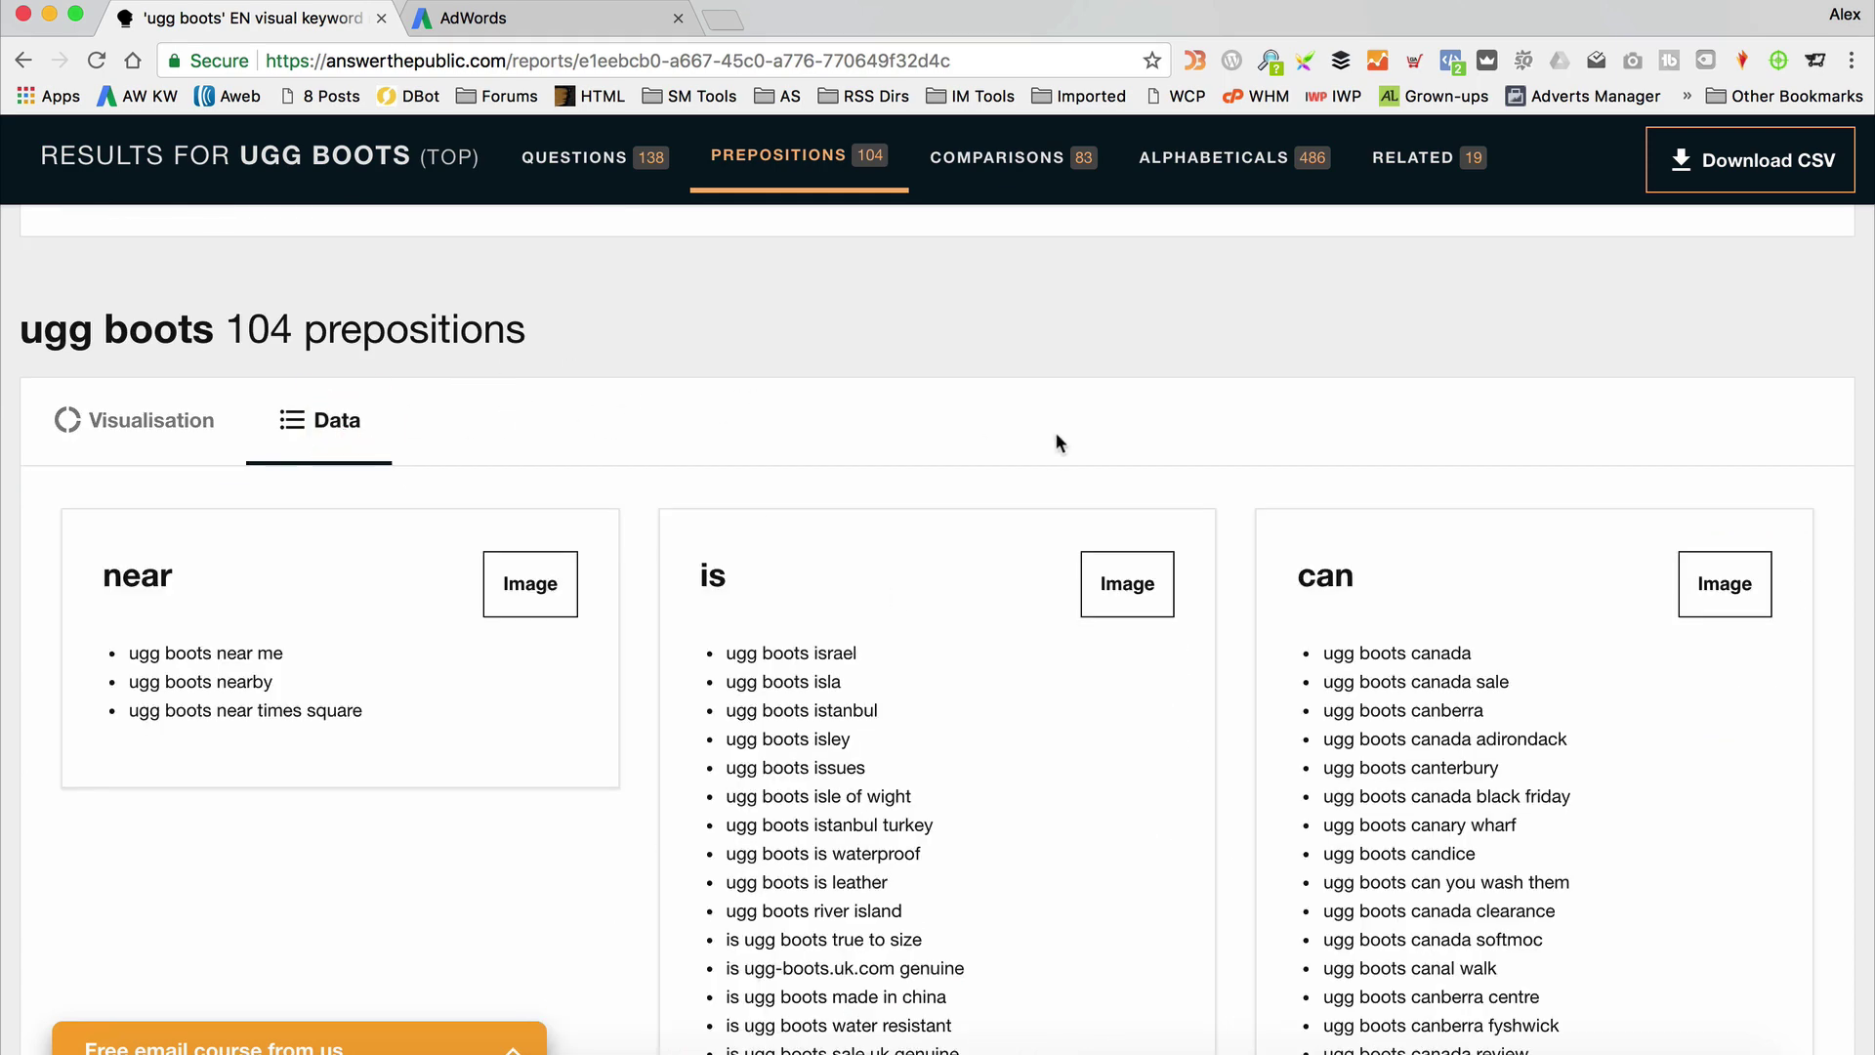
pyautogui.scroll(-3, 1056, 437)
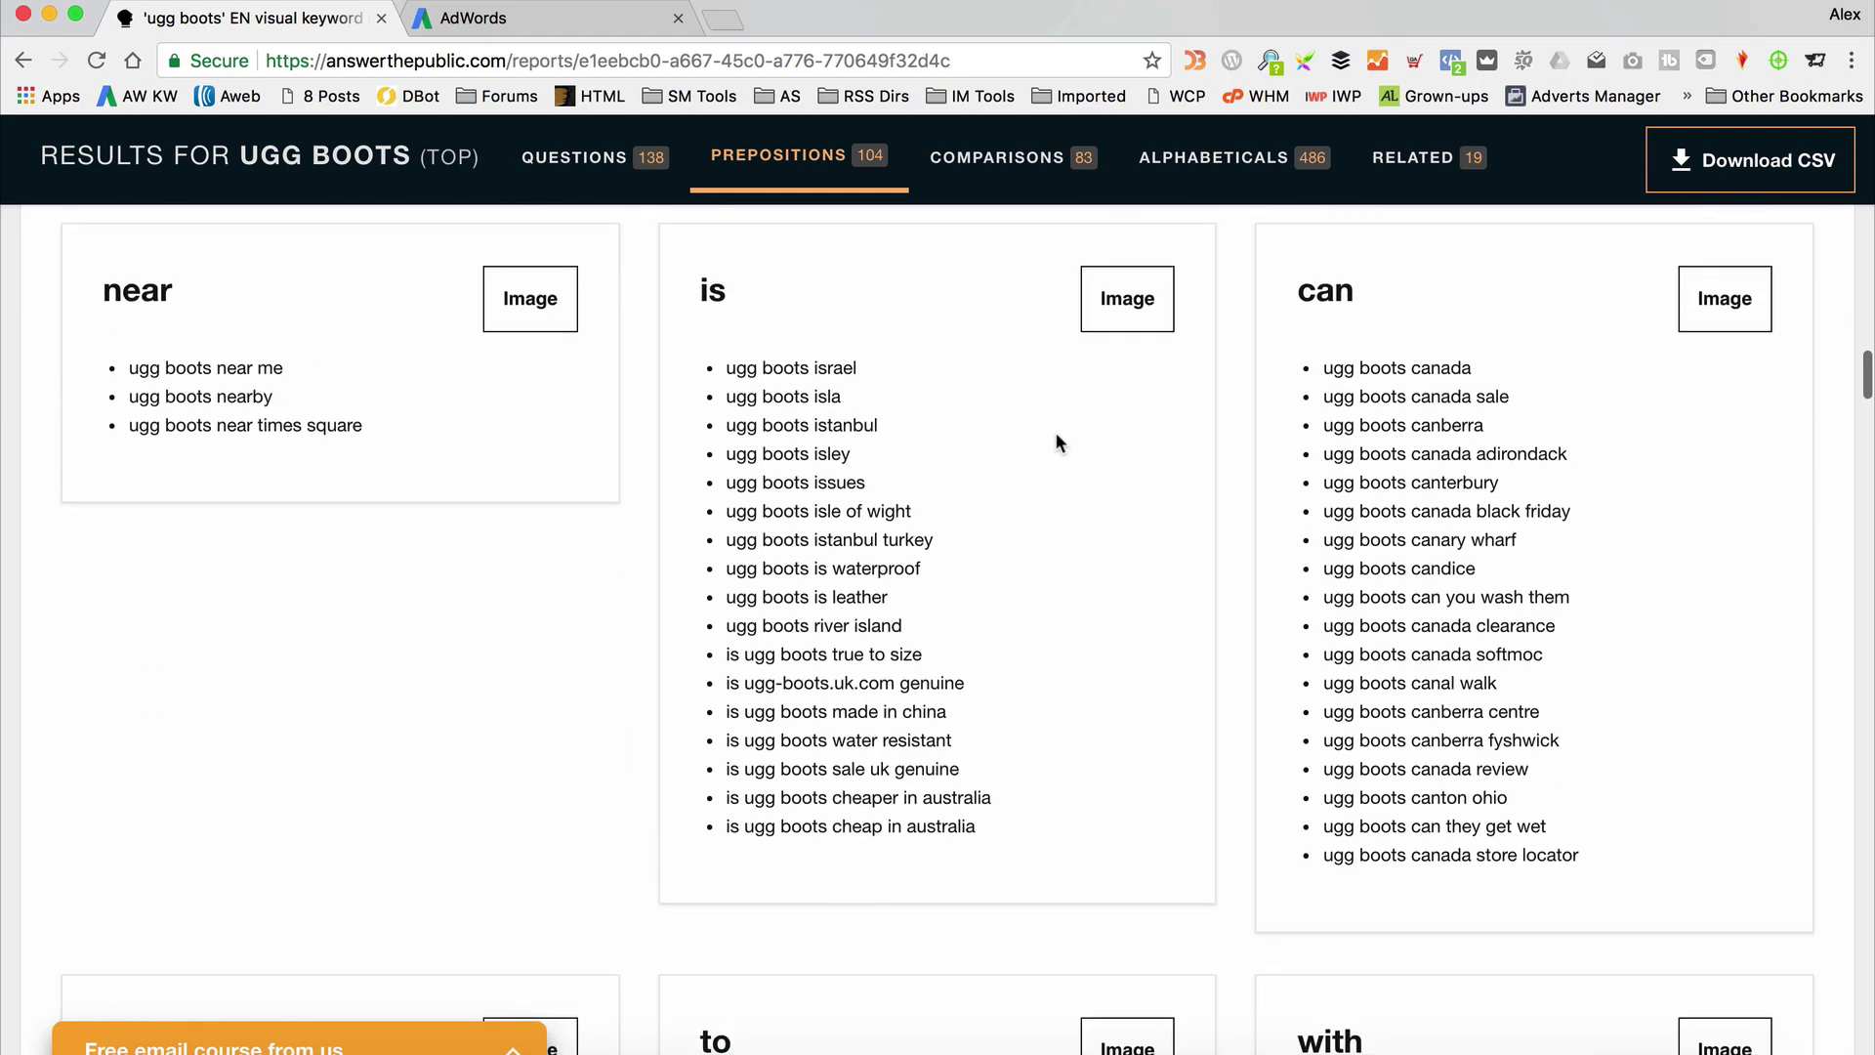
pyautogui.scroll(-11, 746, 441)
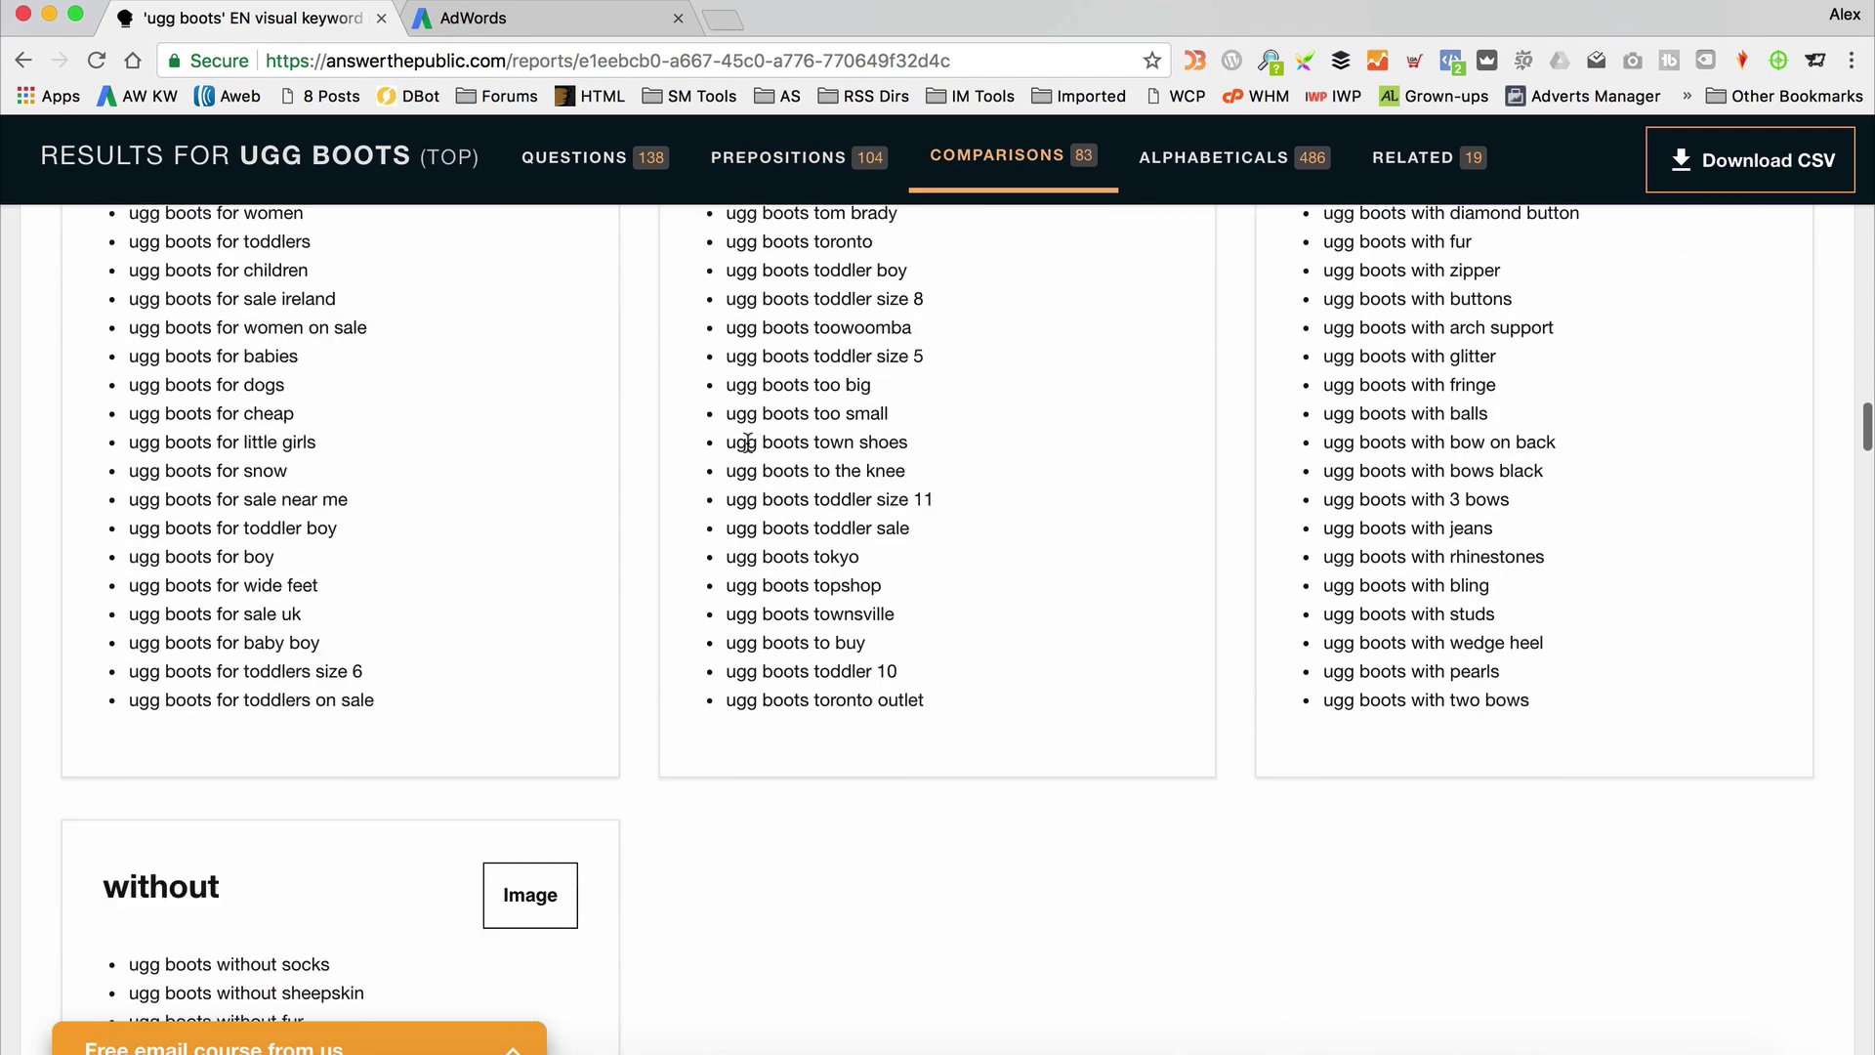
# Switch the comparisons section to its data lists and examine the vs, versus and or groups.
pyautogui.scroll(-9, 745, 442)
pyautogui.scroll(2, 460, 377)
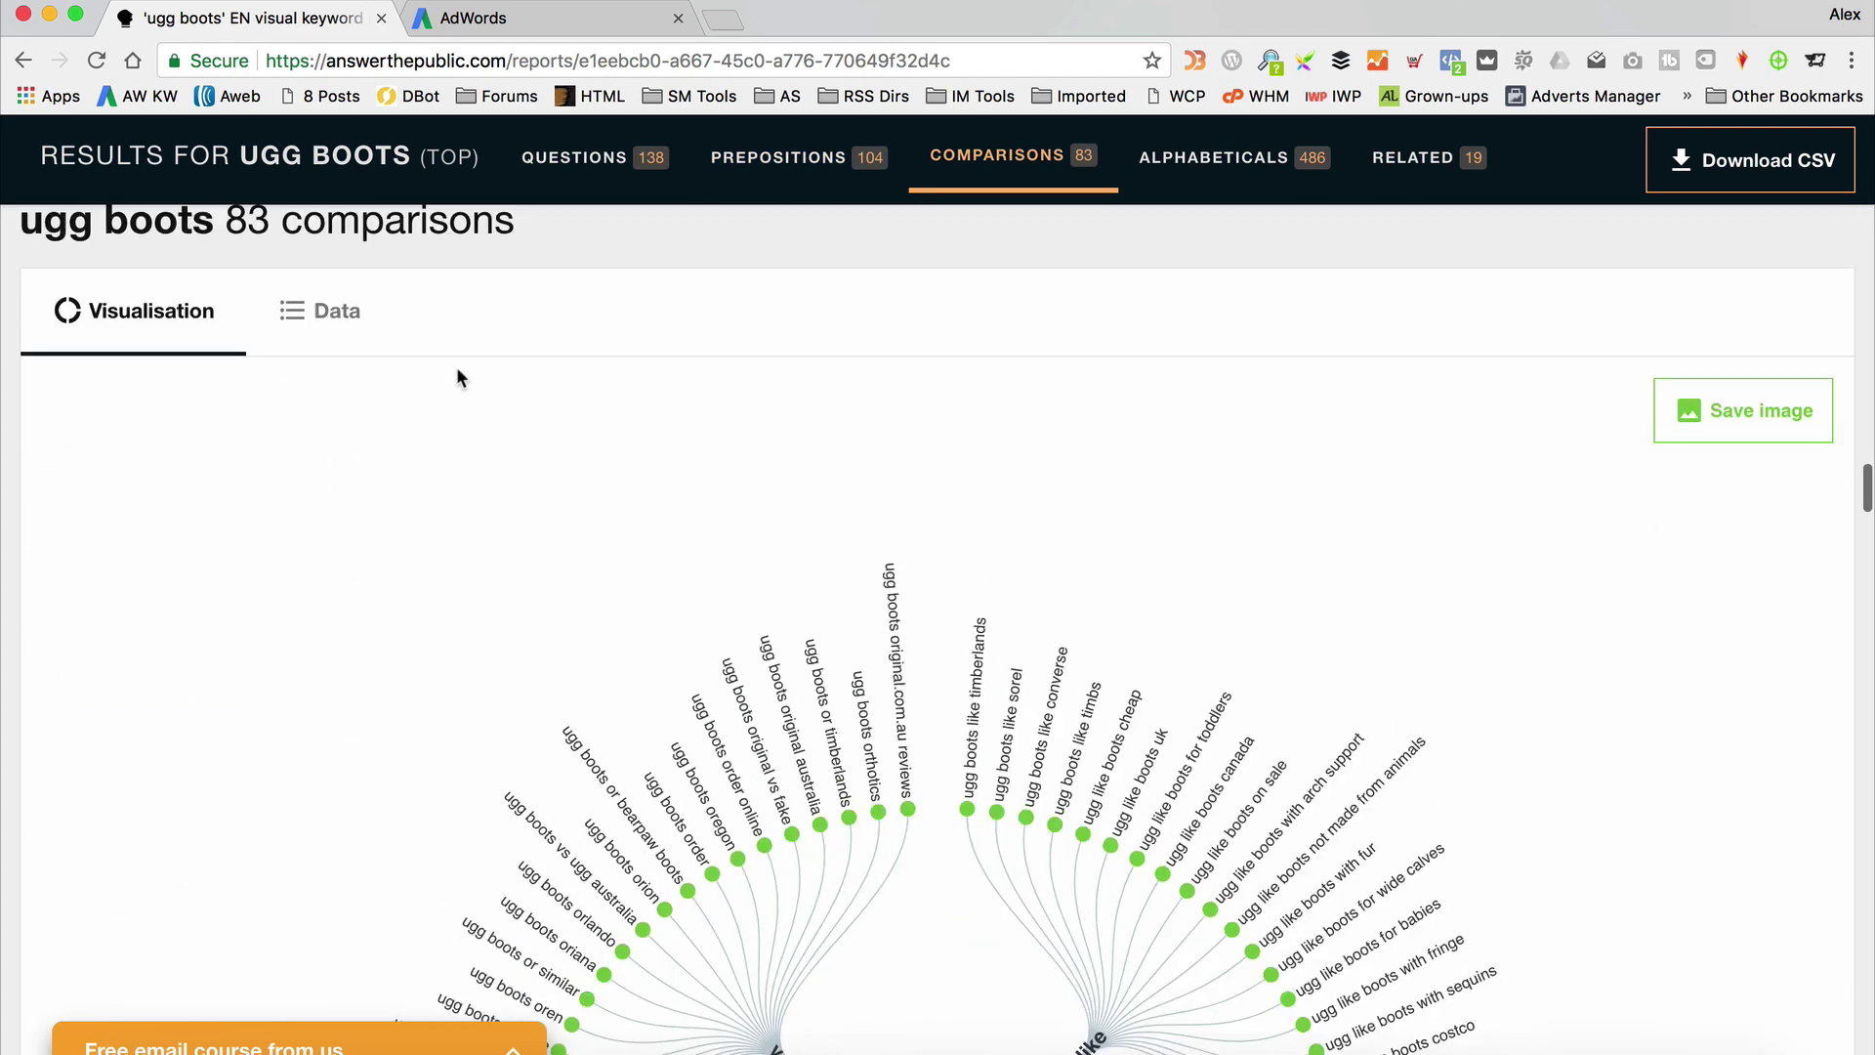
pyautogui.click(312, 430)
pyautogui.scroll(-9, 828, 357)
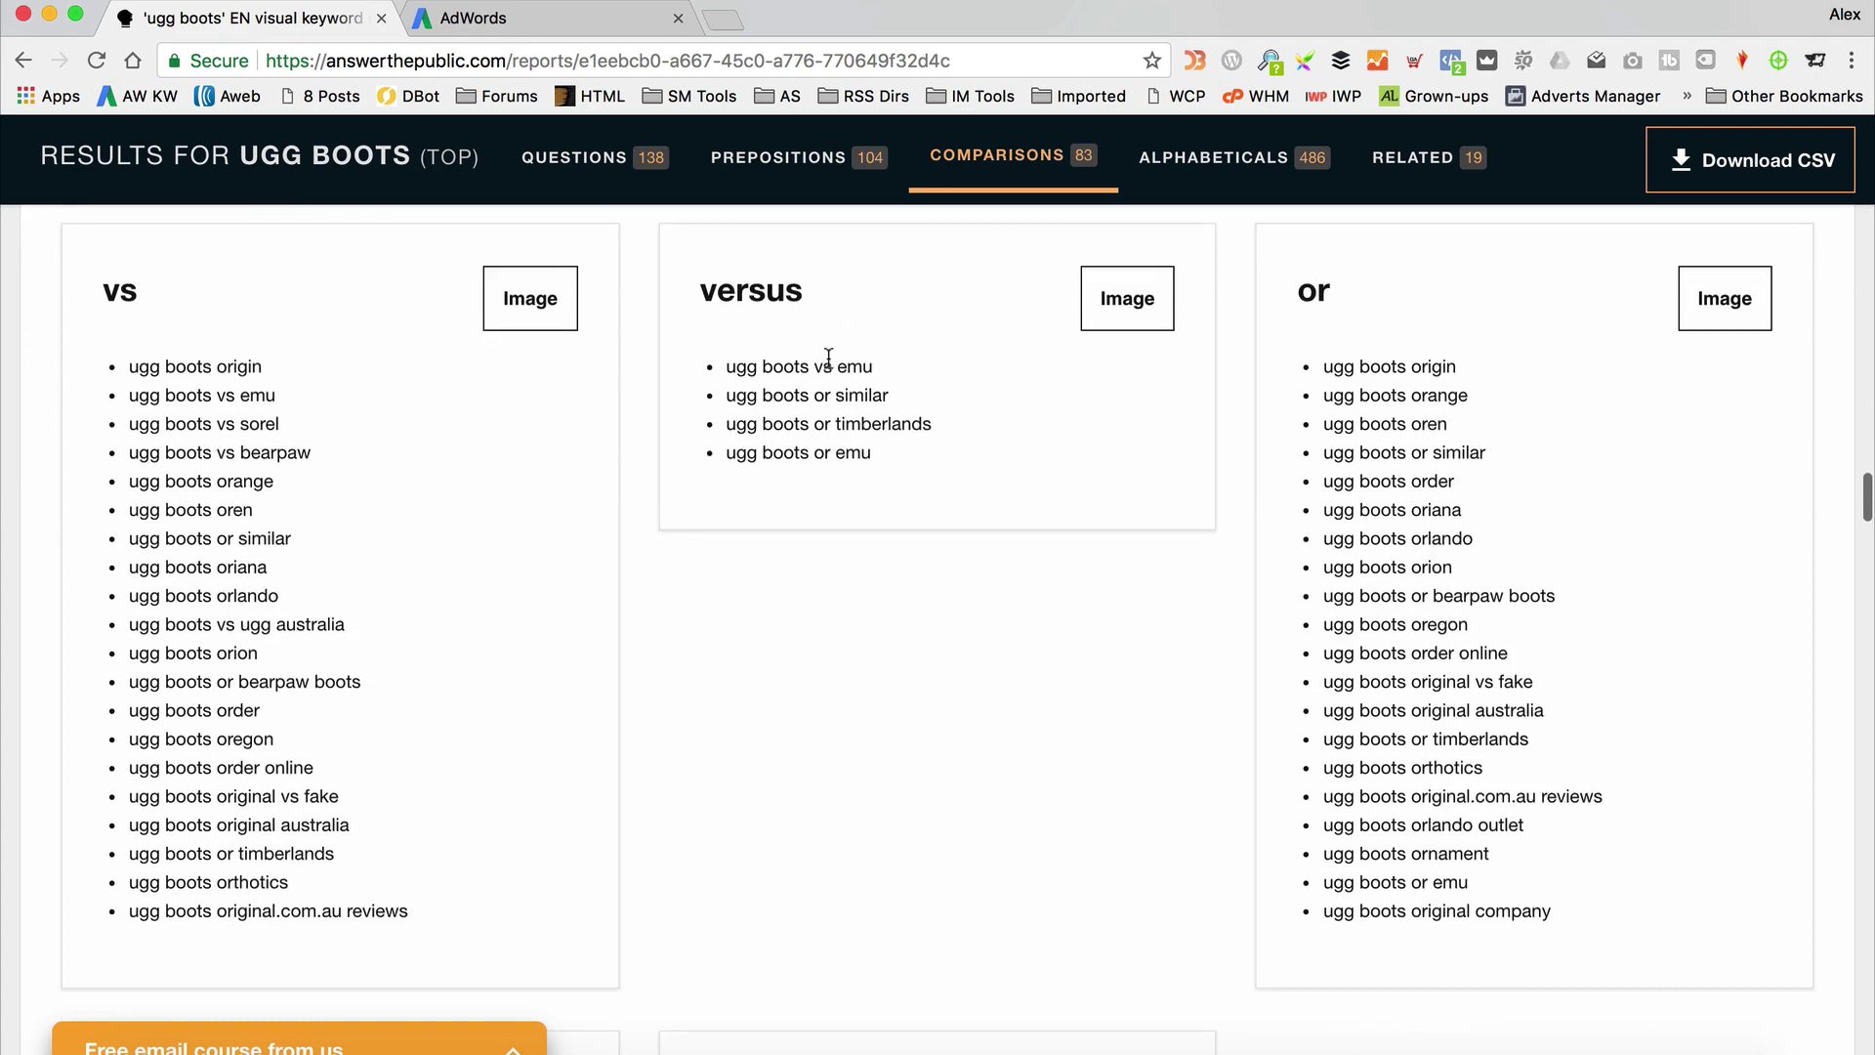
pyautogui.scroll(-3, 828, 357)
pyautogui.scroll(9, 828, 357)
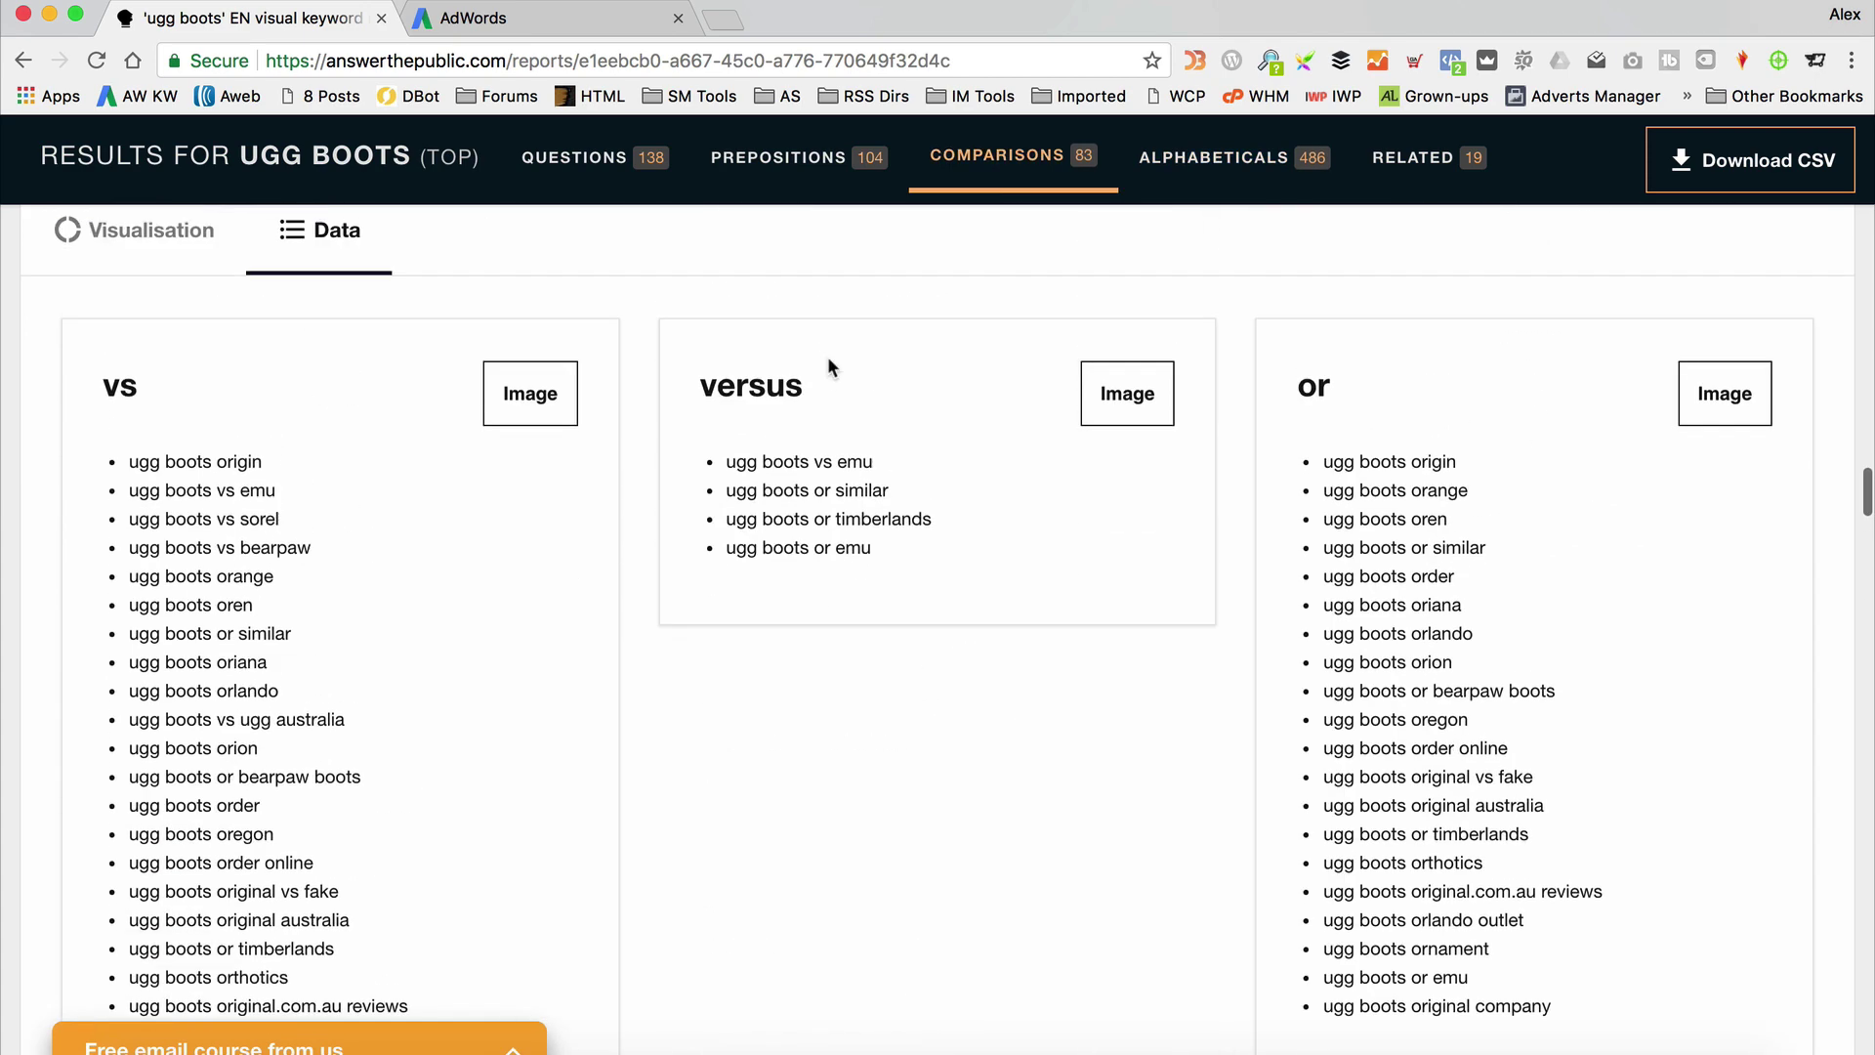
pyautogui.scroll(3, 828, 361)
pyautogui.scroll(-3, 828, 361)
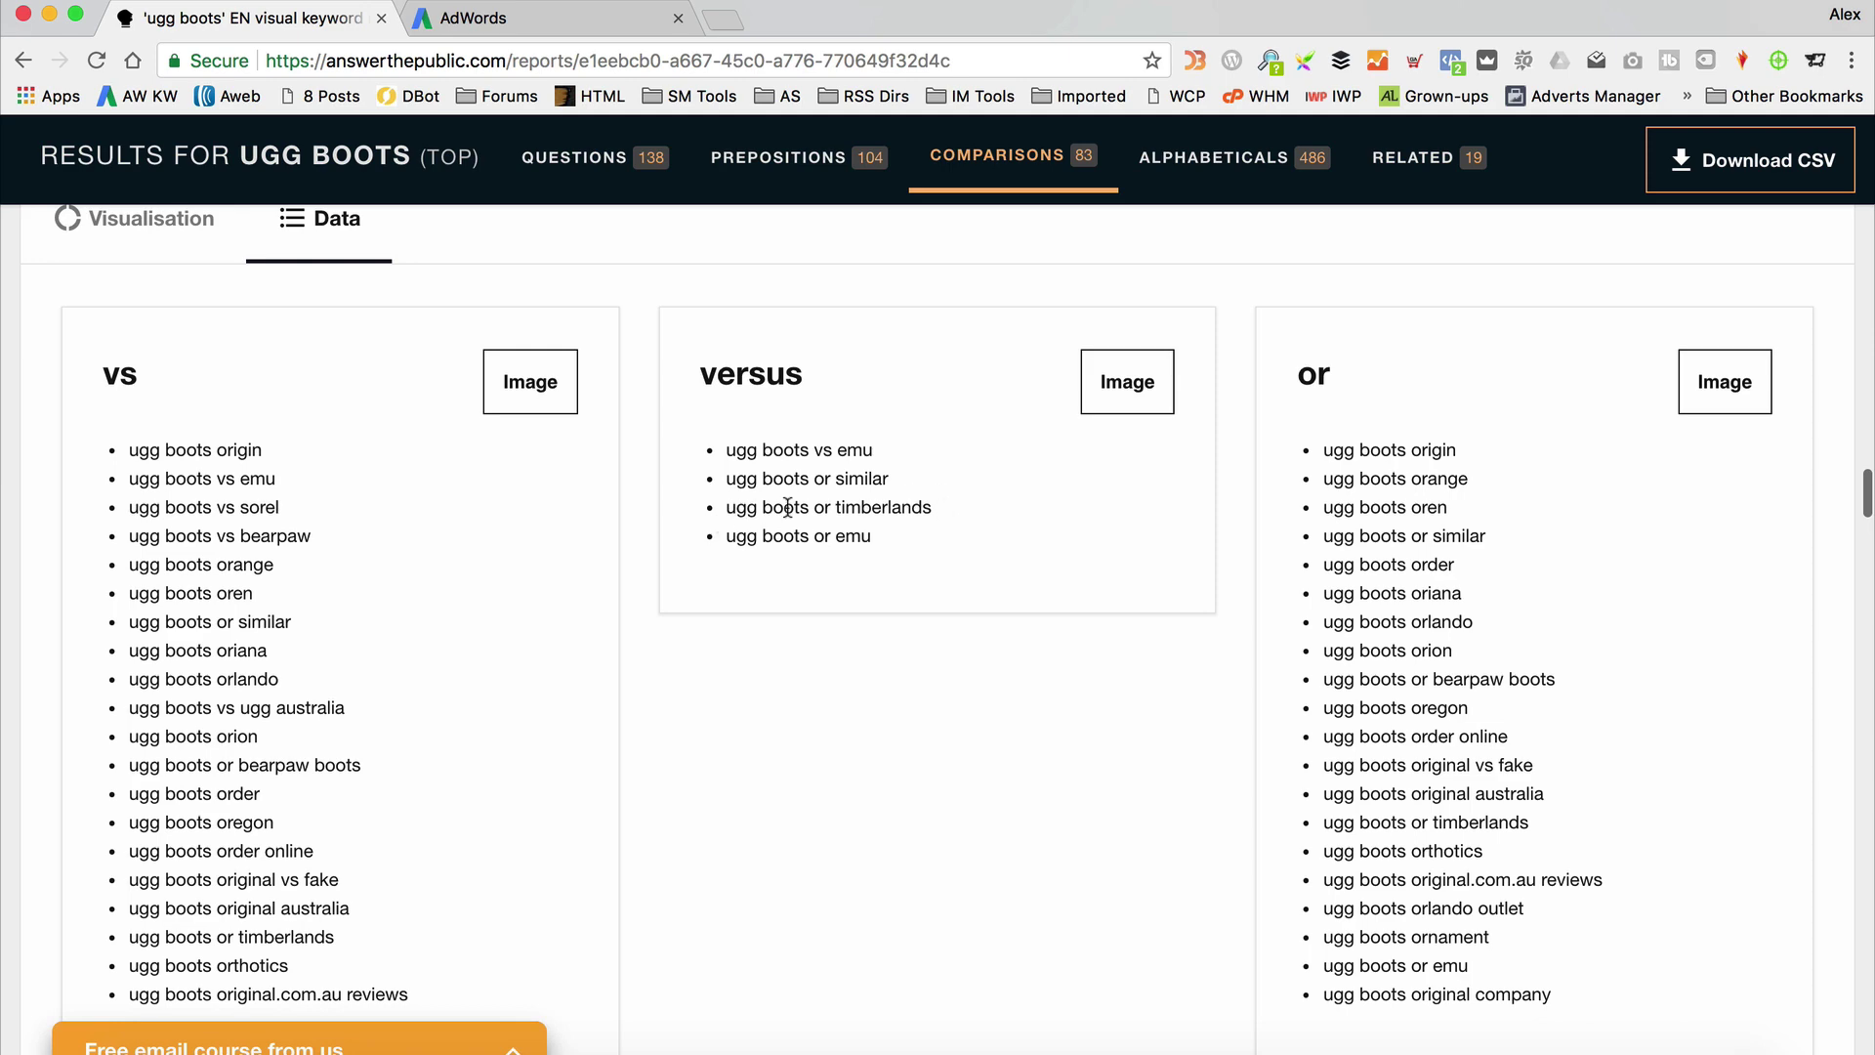
pyautogui.scroll(-3, 954, 507)
pyautogui.scroll(3, 954, 507)
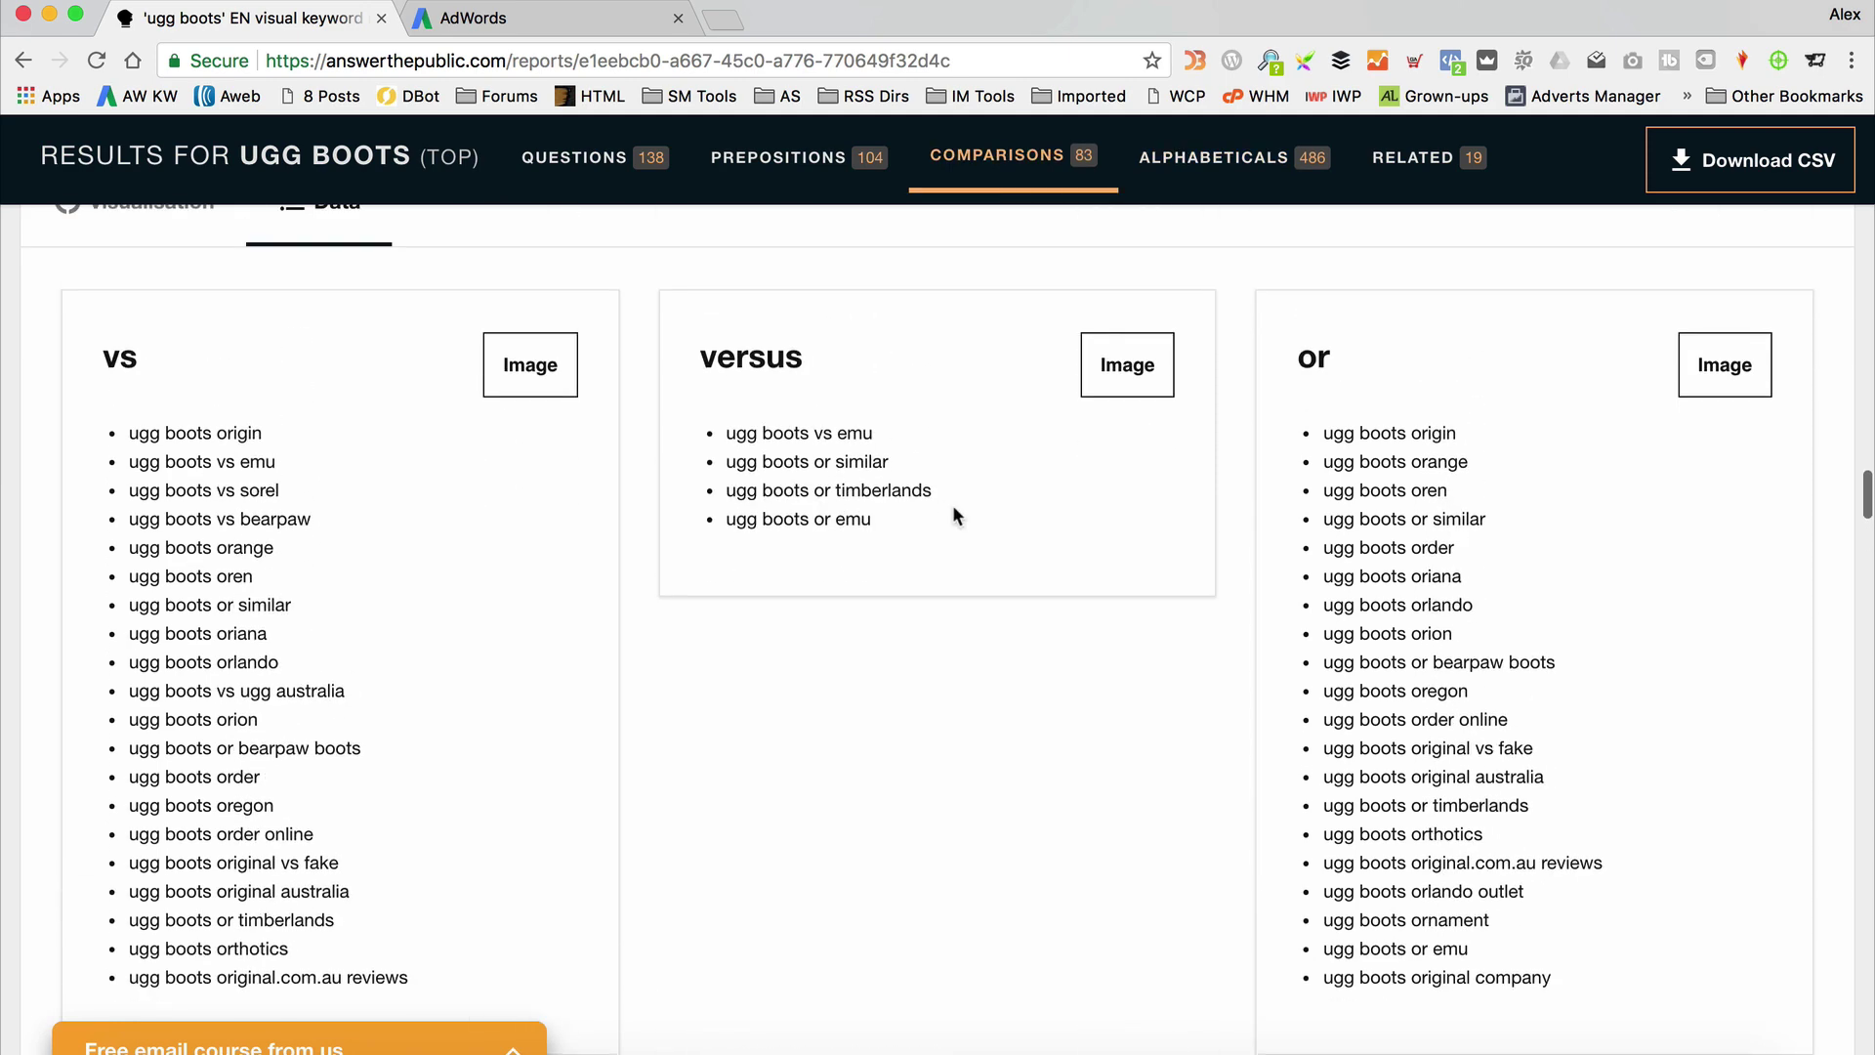
pyautogui.scroll(-2, 954, 507)
pyautogui.scroll(1, 955, 514)
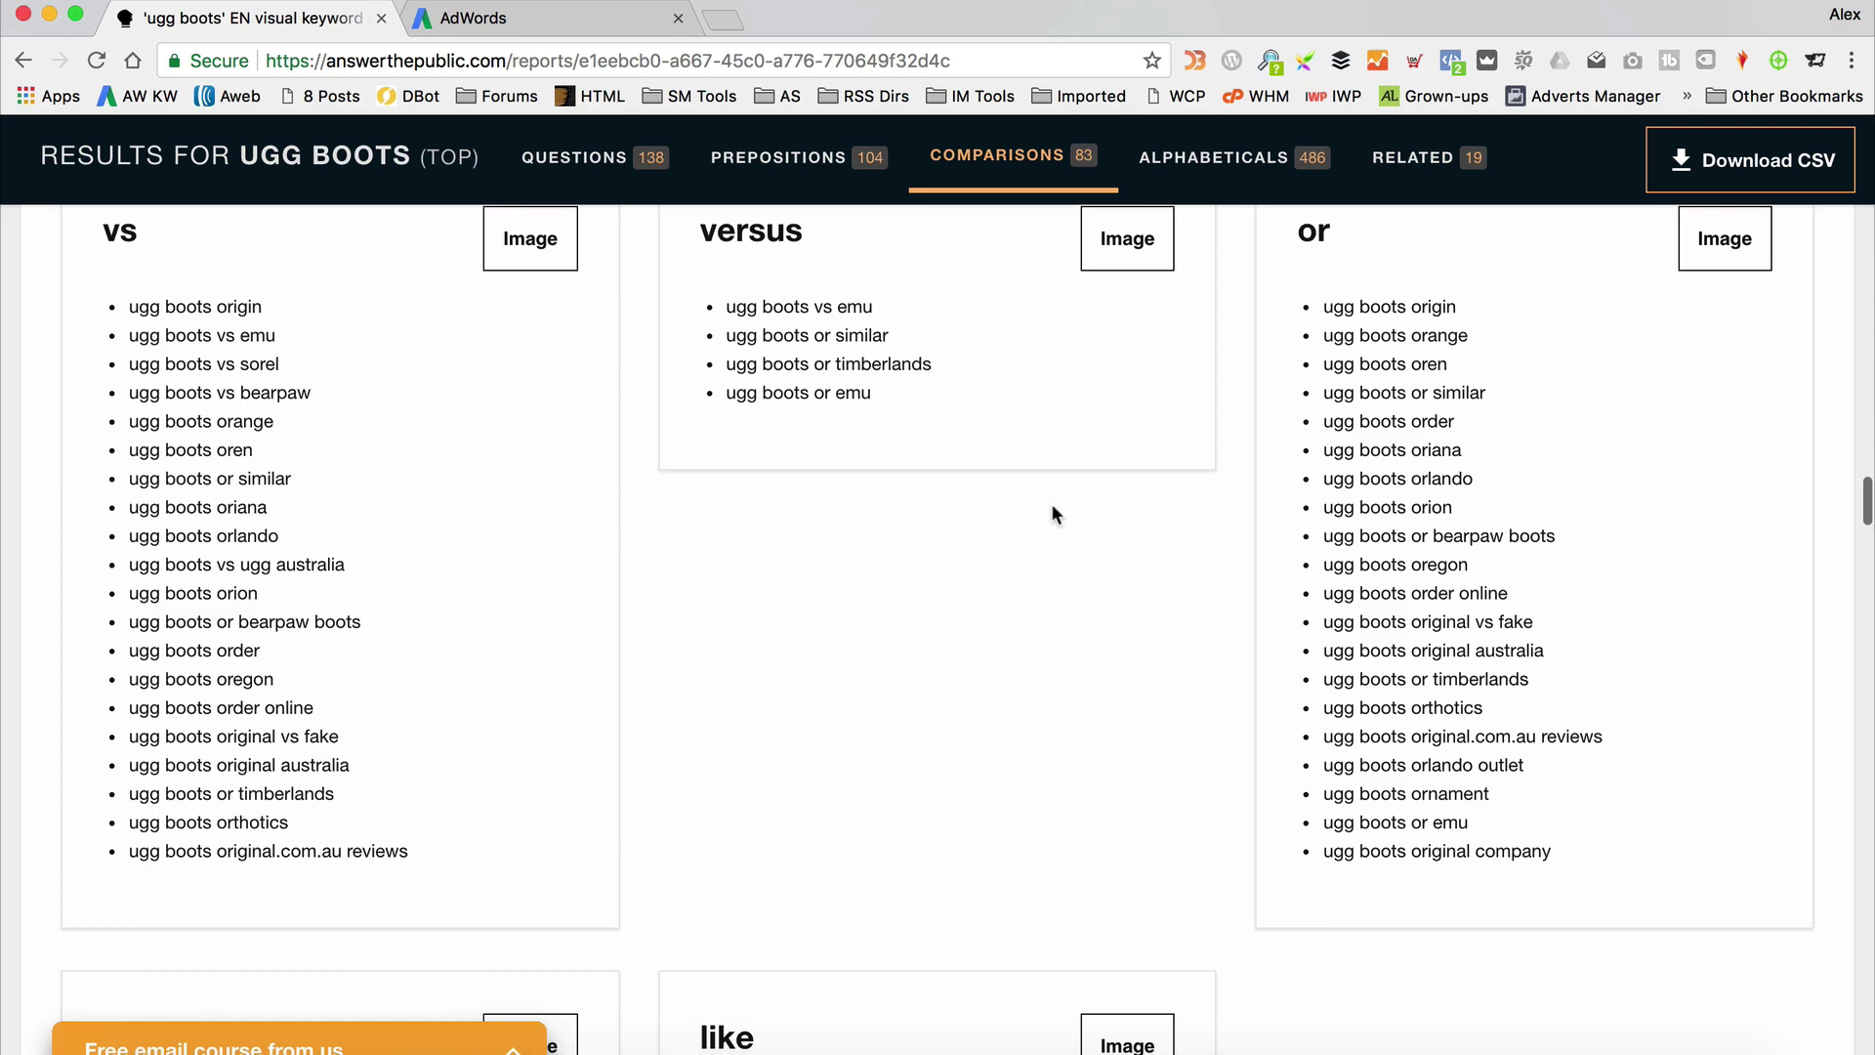
# Look through the alphabetical keyword suggestions, and go back over the earlier comparison and question lists.
pyautogui.scroll(-12, 1051, 511)
pyautogui.scroll(-4, 1054, 515)
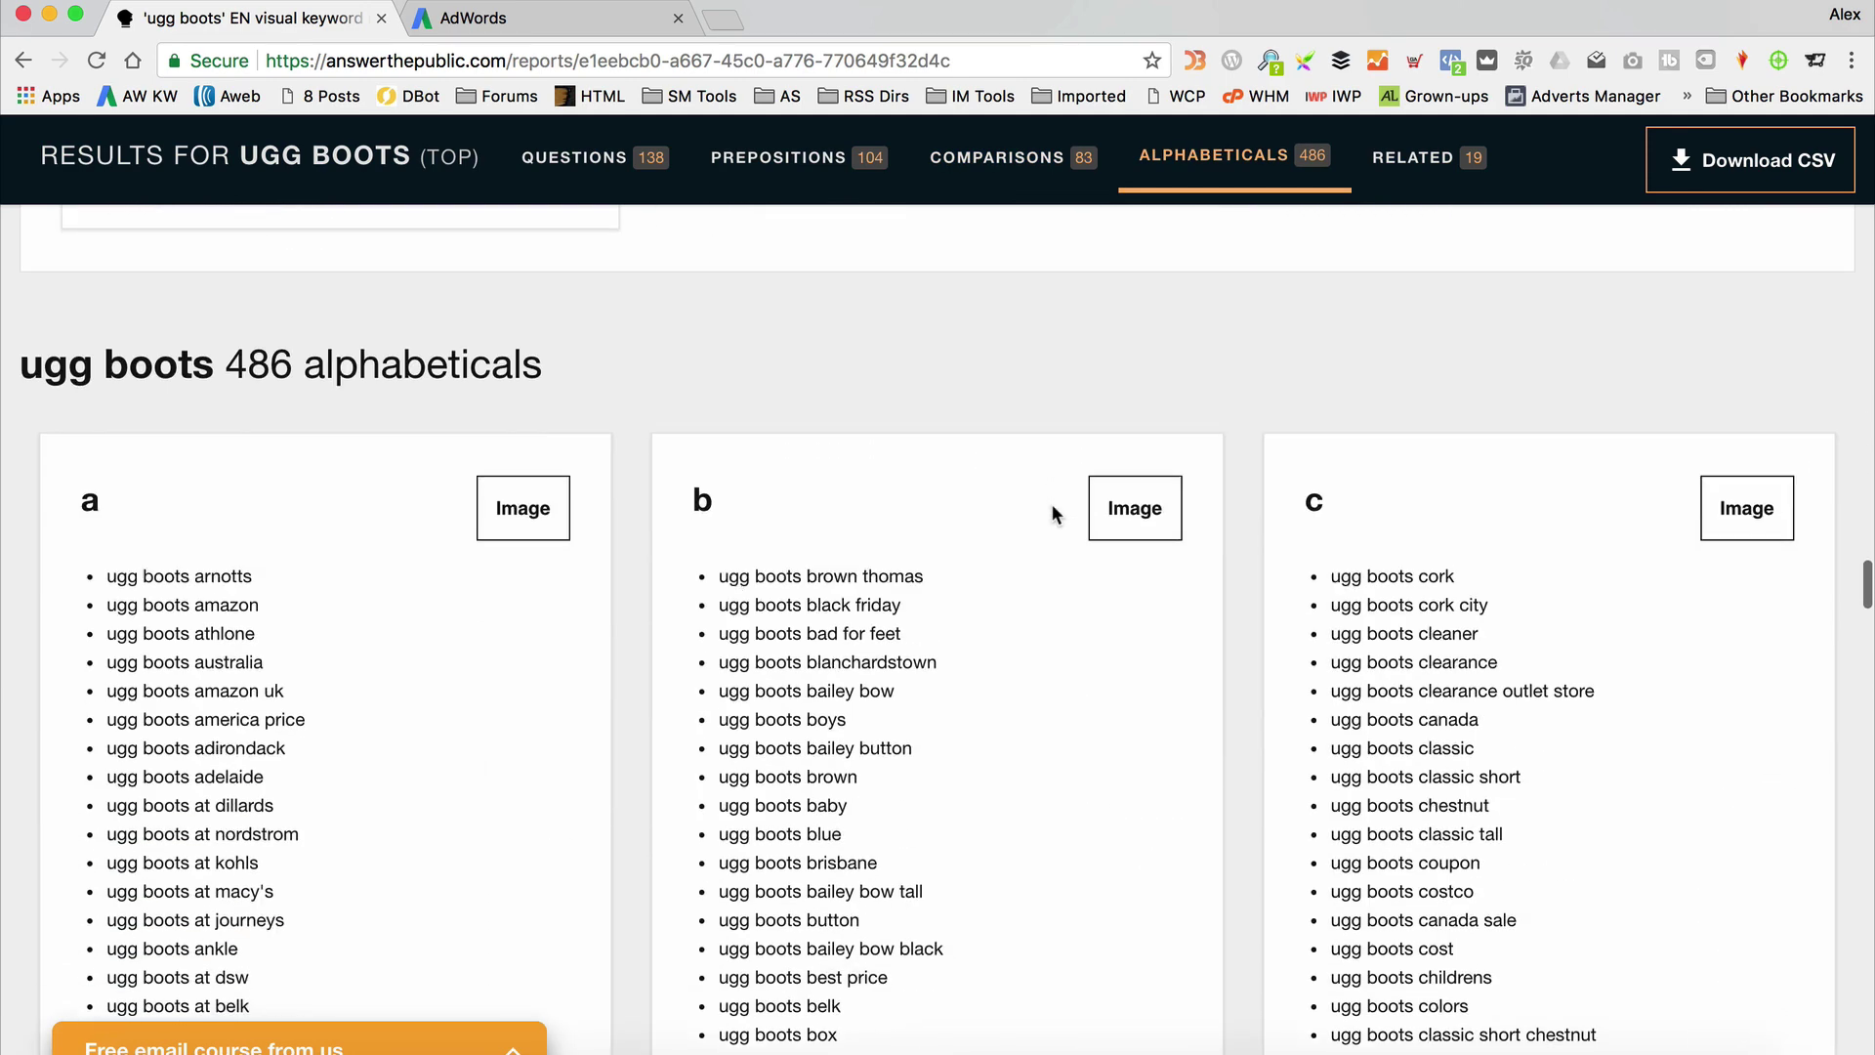
pyautogui.scroll(-8, 1053, 508)
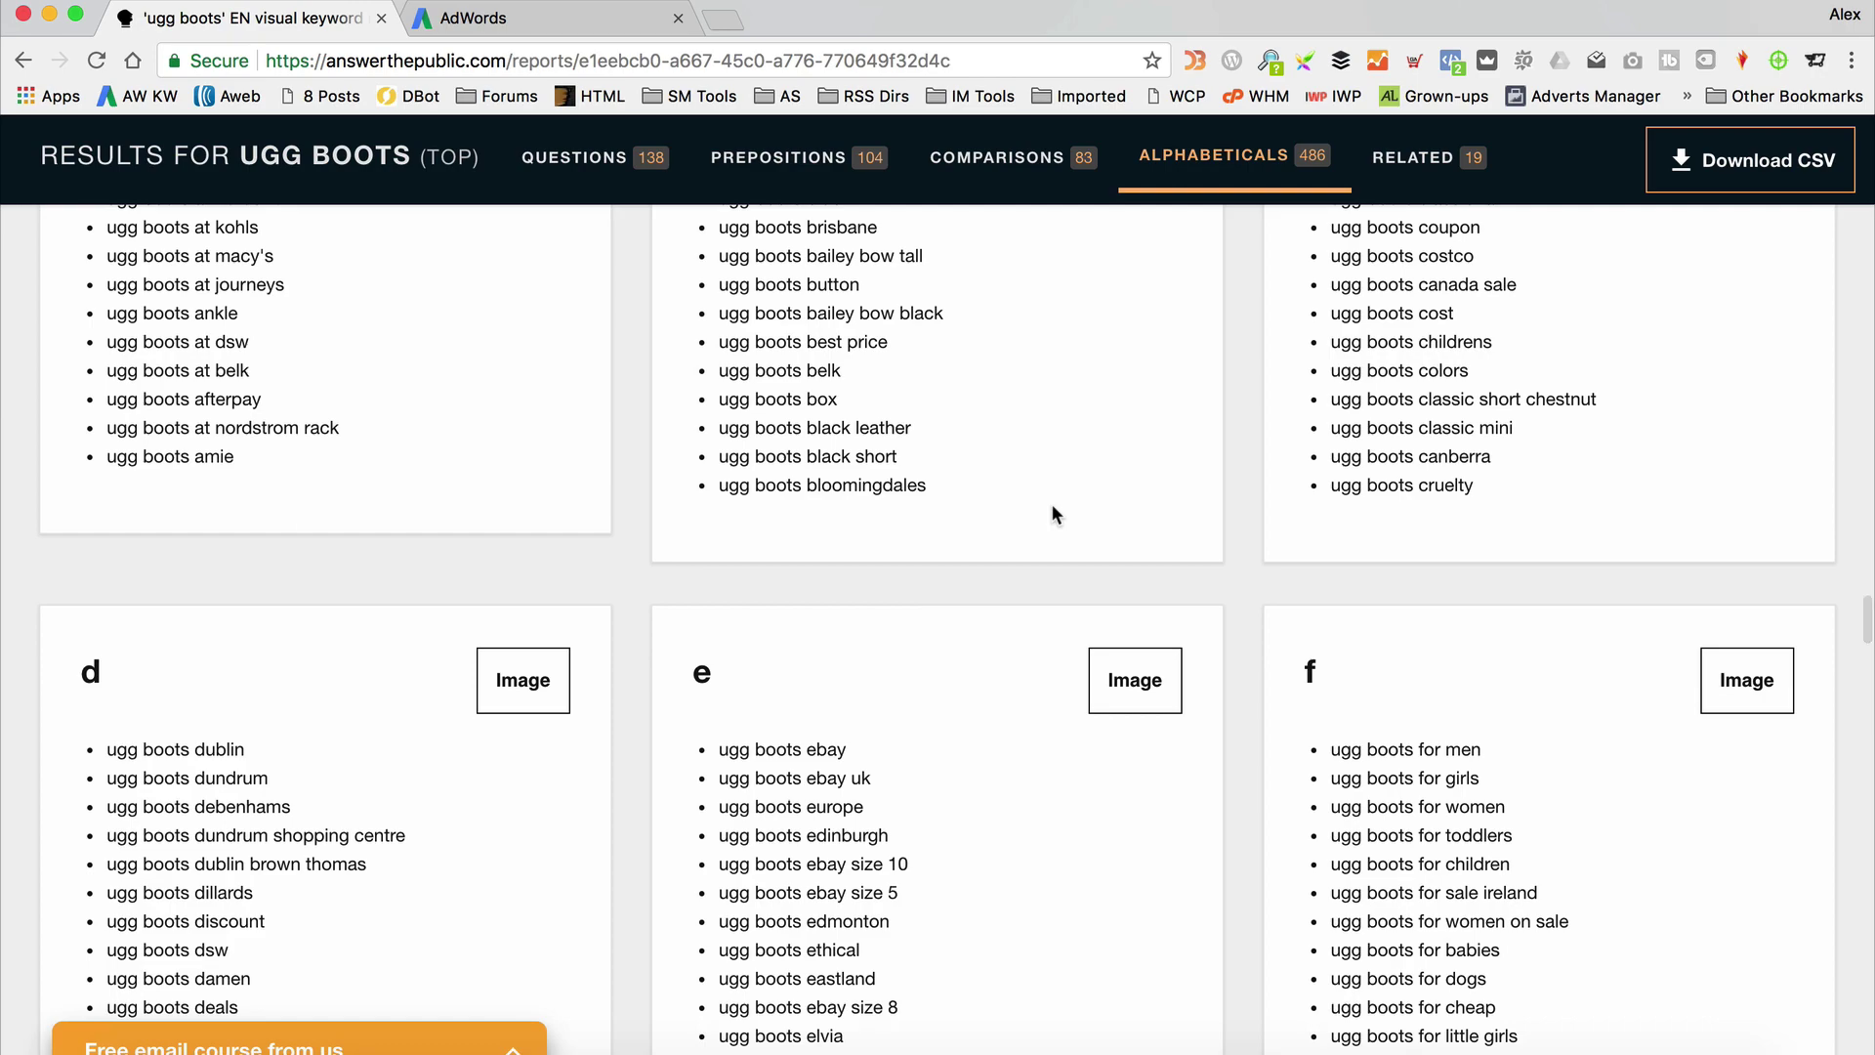
pyautogui.scroll(-6, 1052, 508)
pyautogui.scroll(-6, 1052, 510)
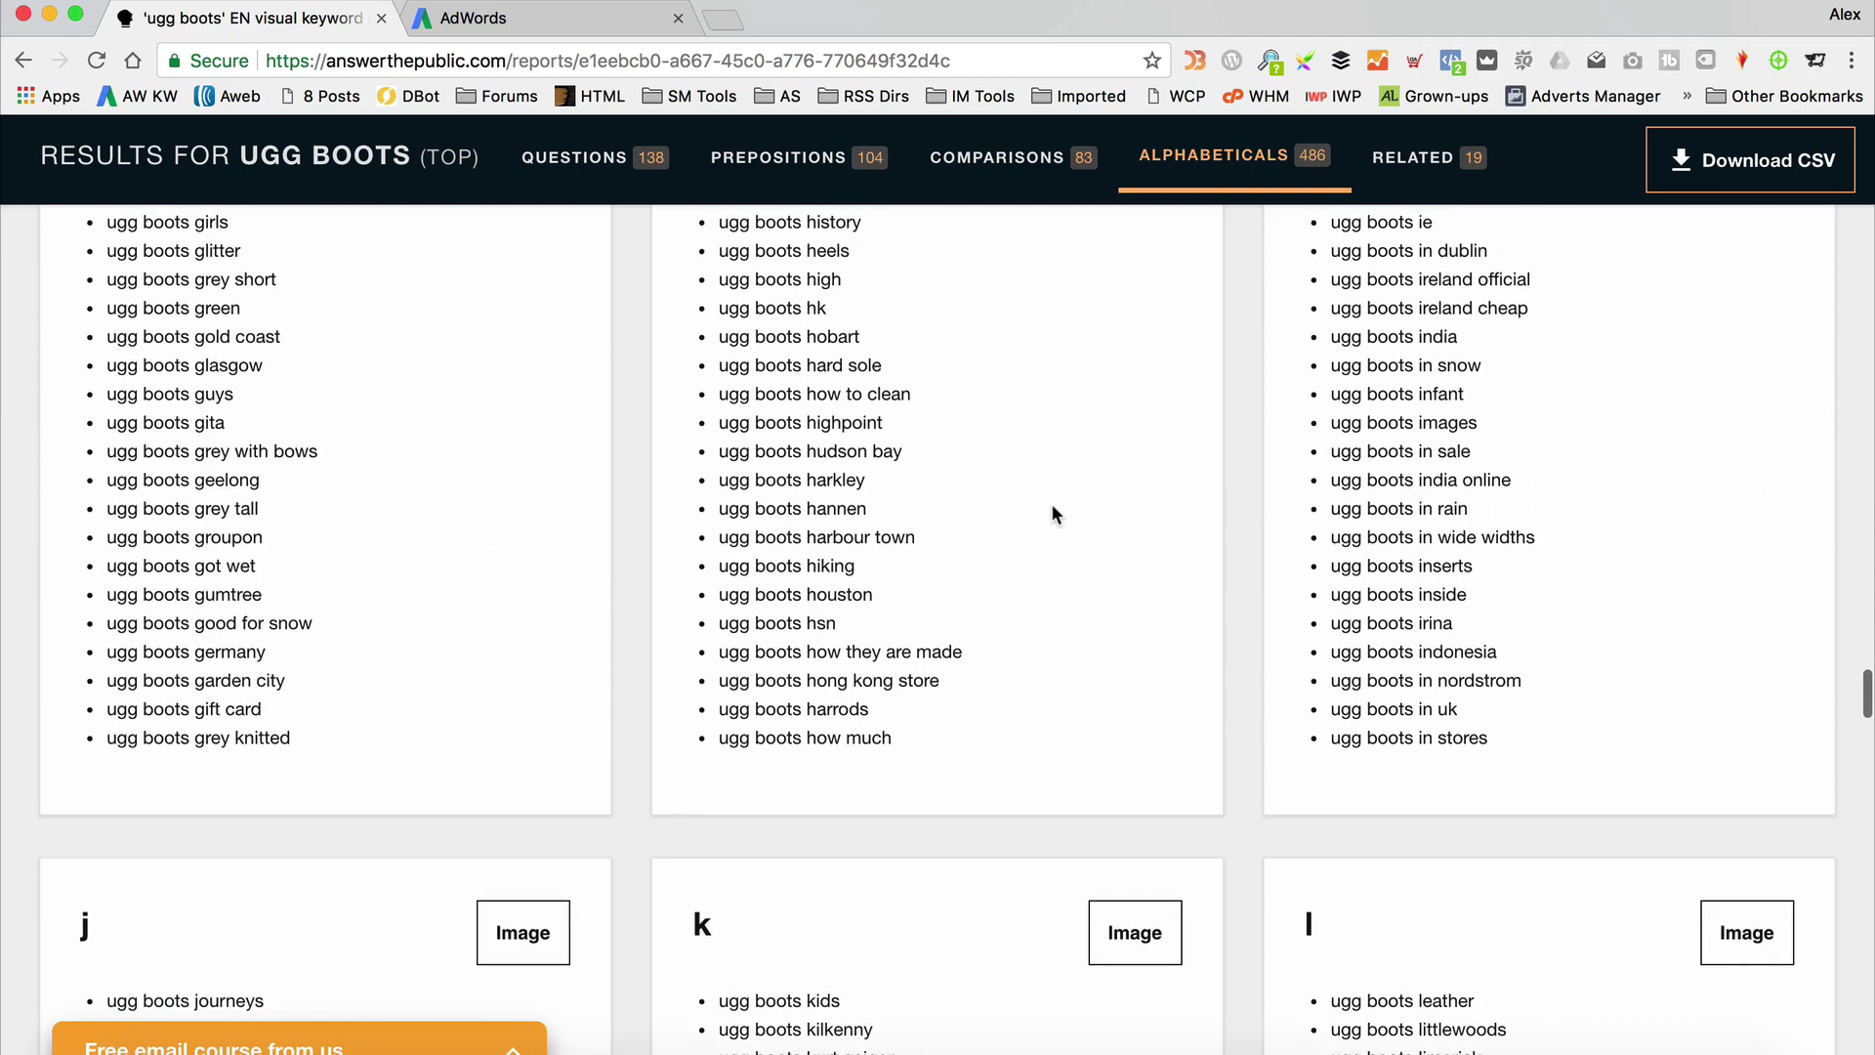
pyautogui.scroll(8, 1052, 510)
pyautogui.scroll(11, 1050, 515)
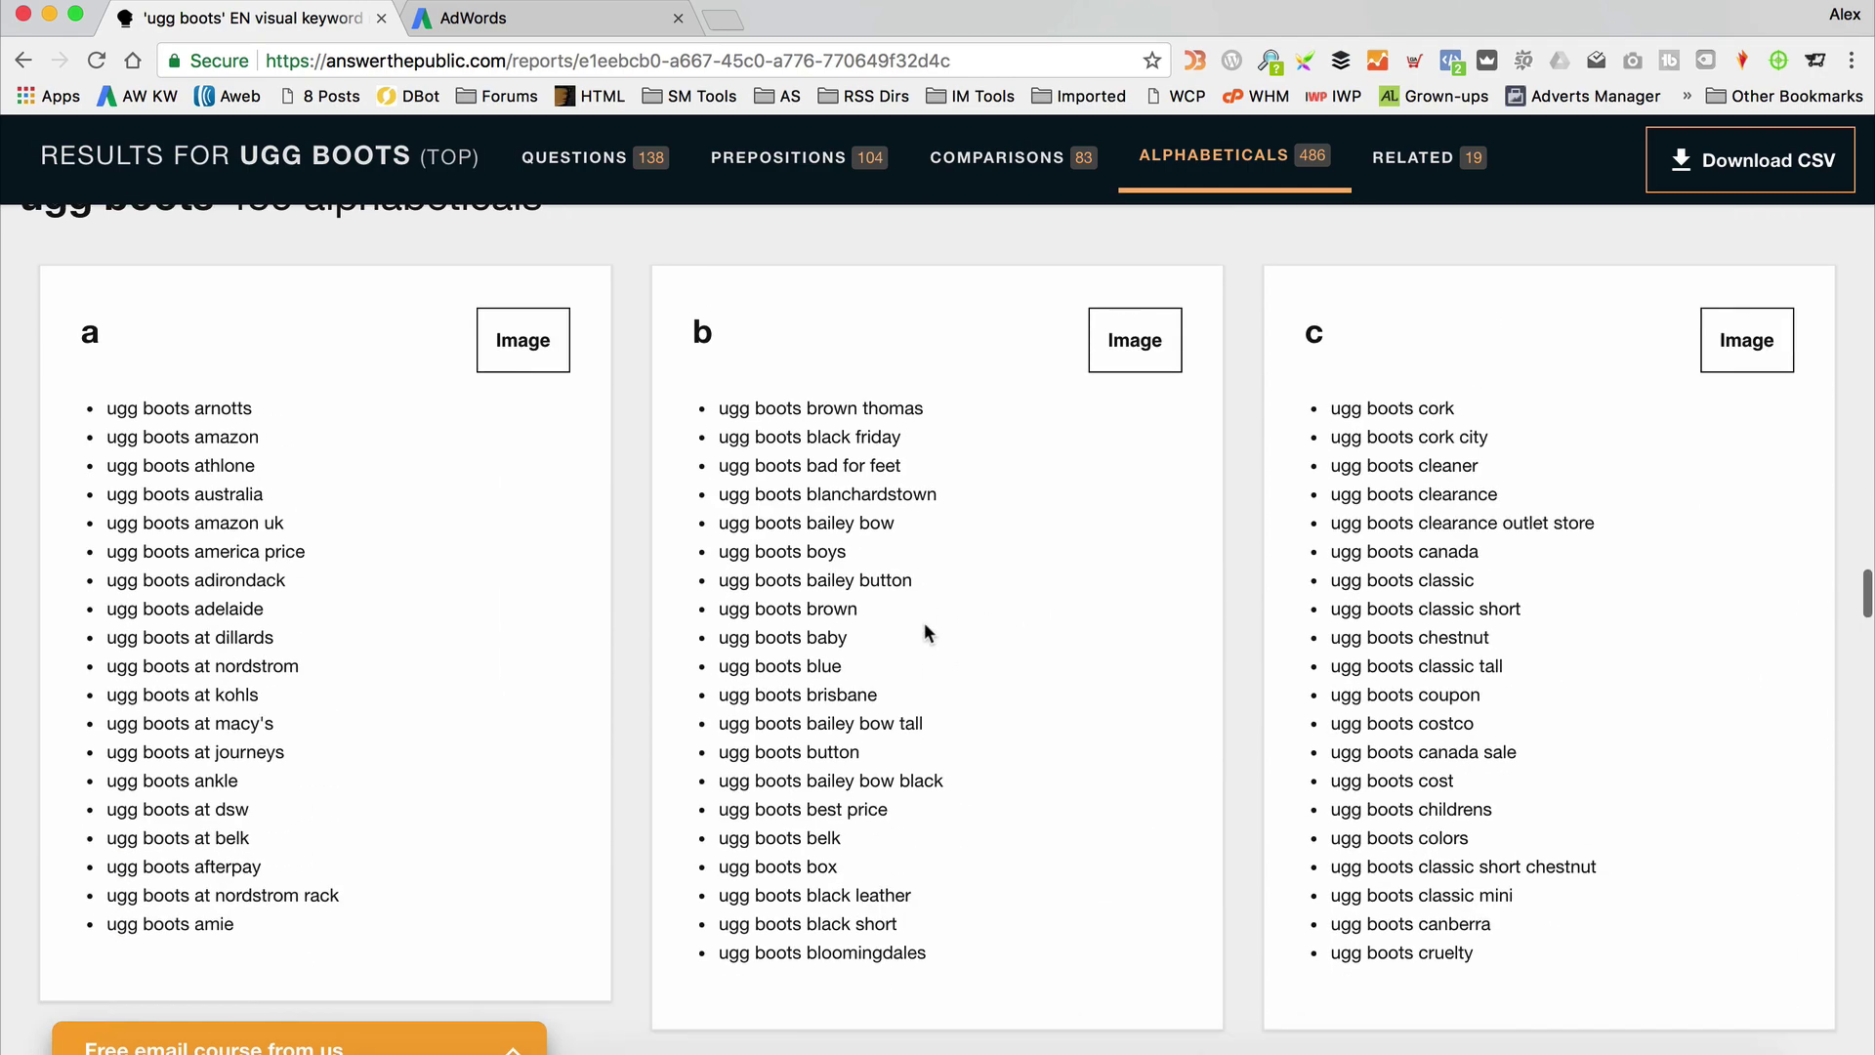
pyautogui.scroll(10, 925, 630)
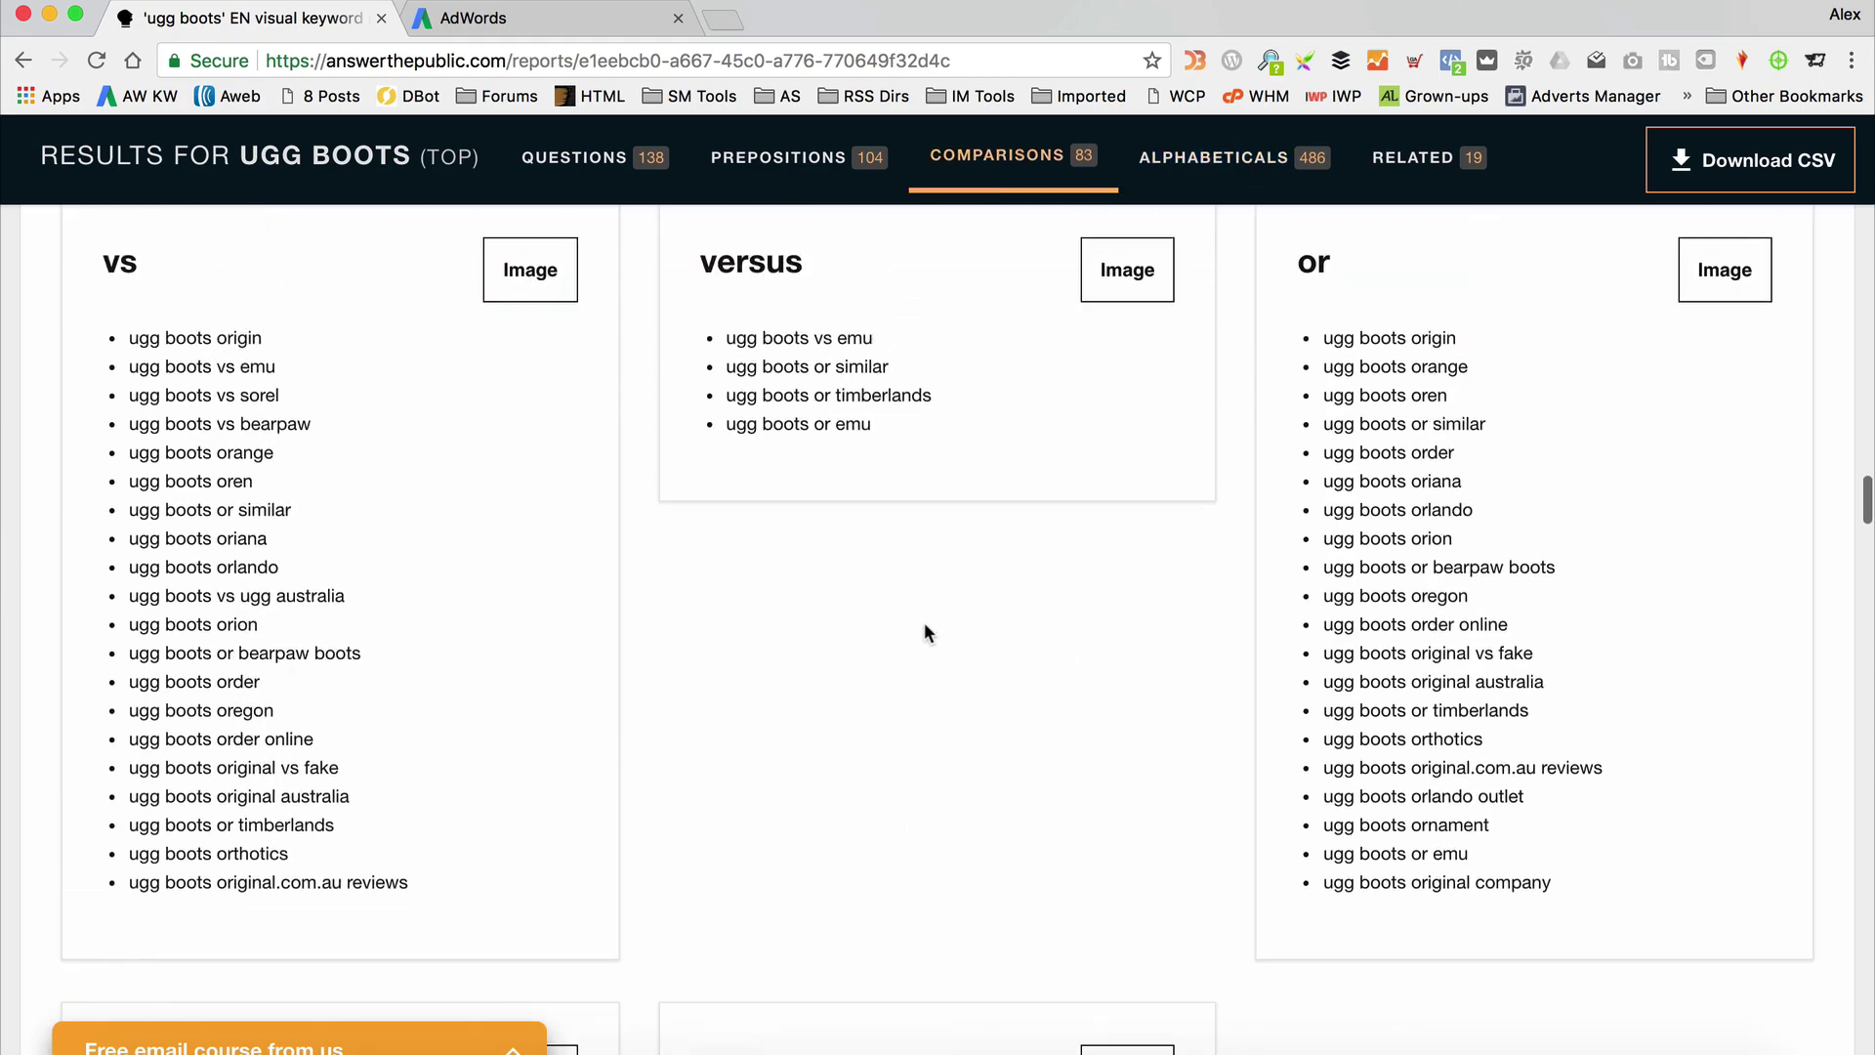
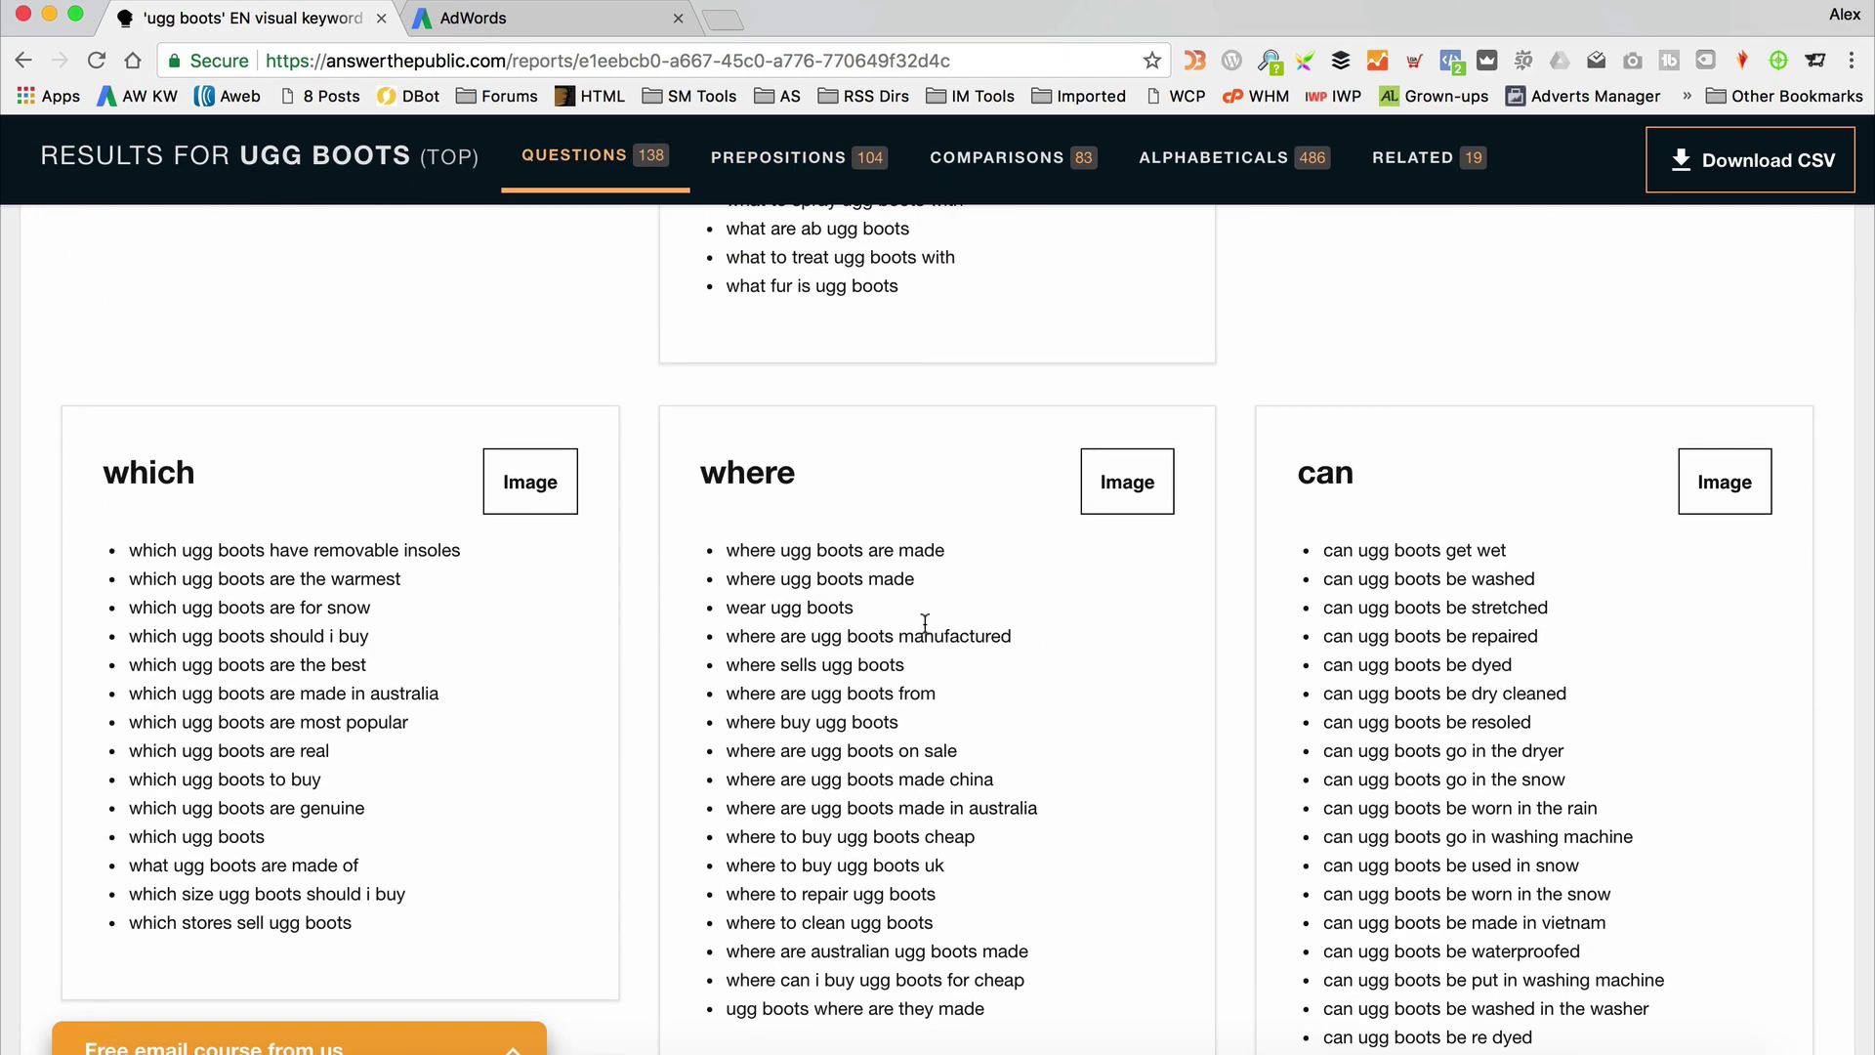
pyautogui.scroll(10, 924, 622)
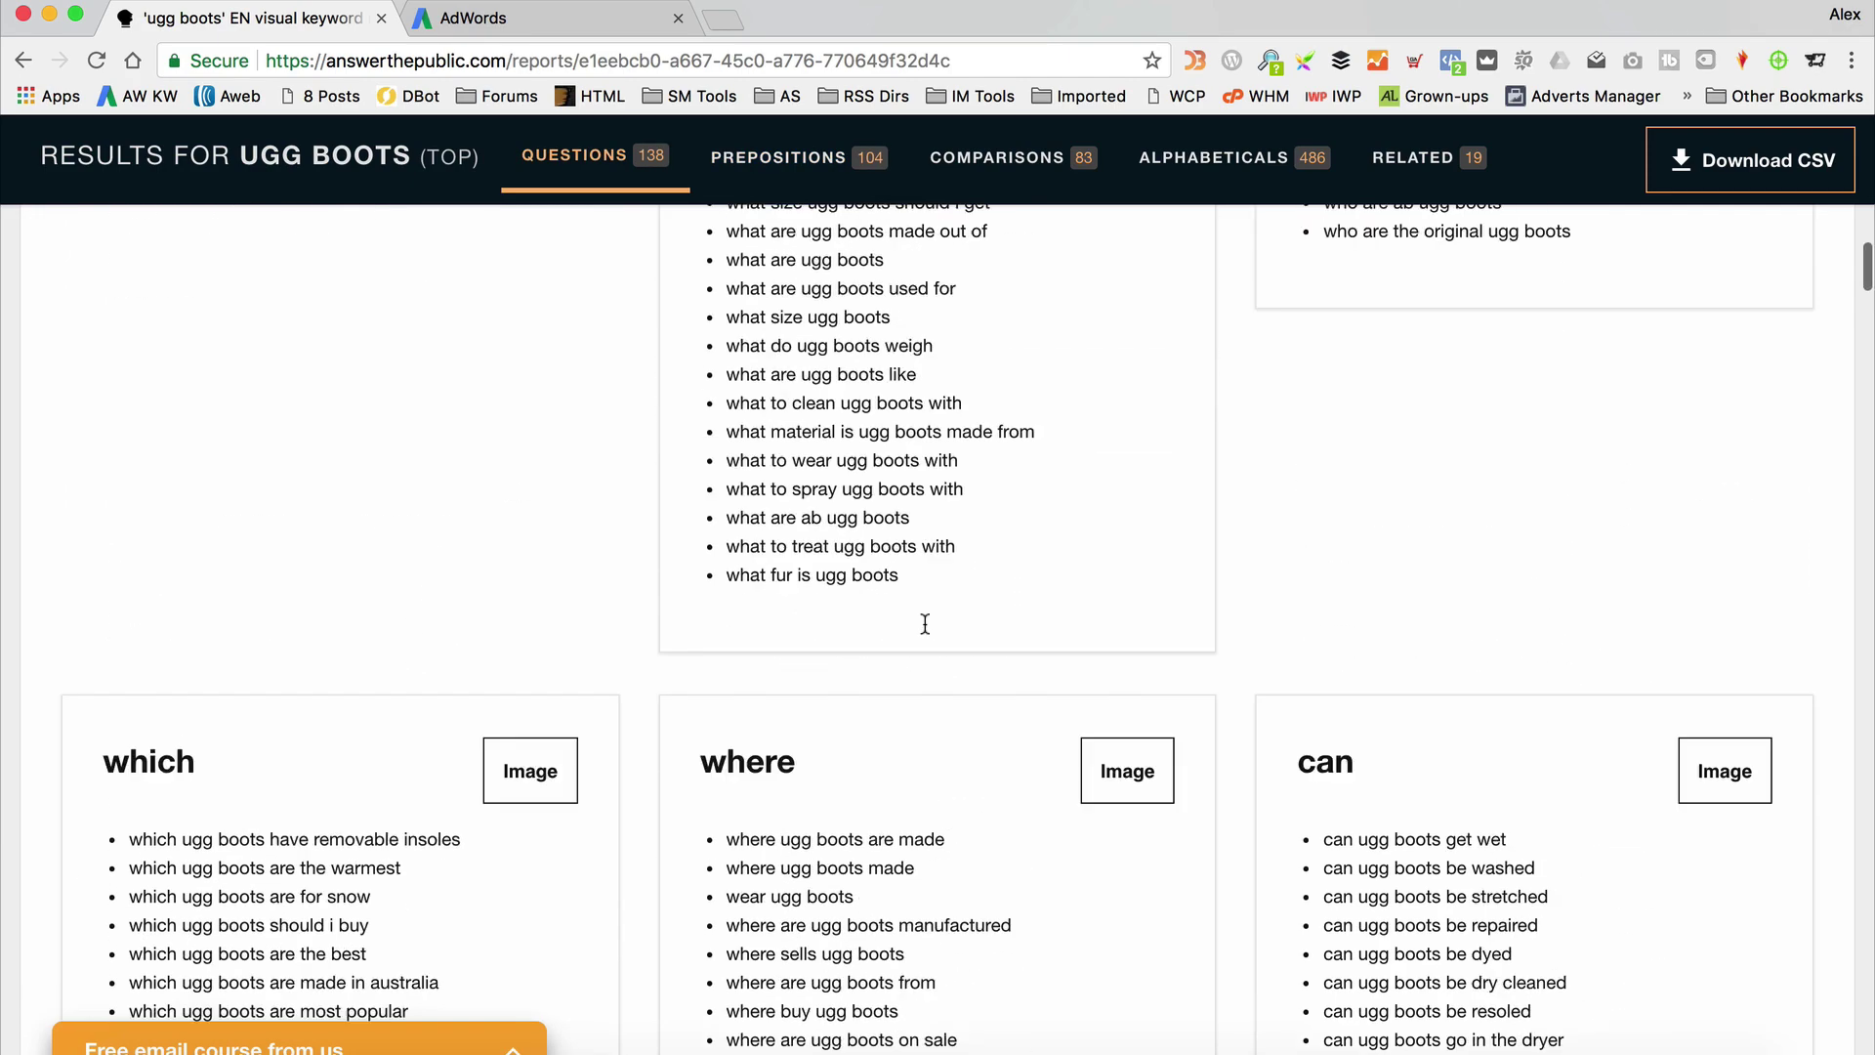
pyautogui.scroll(-4, 927, 633)
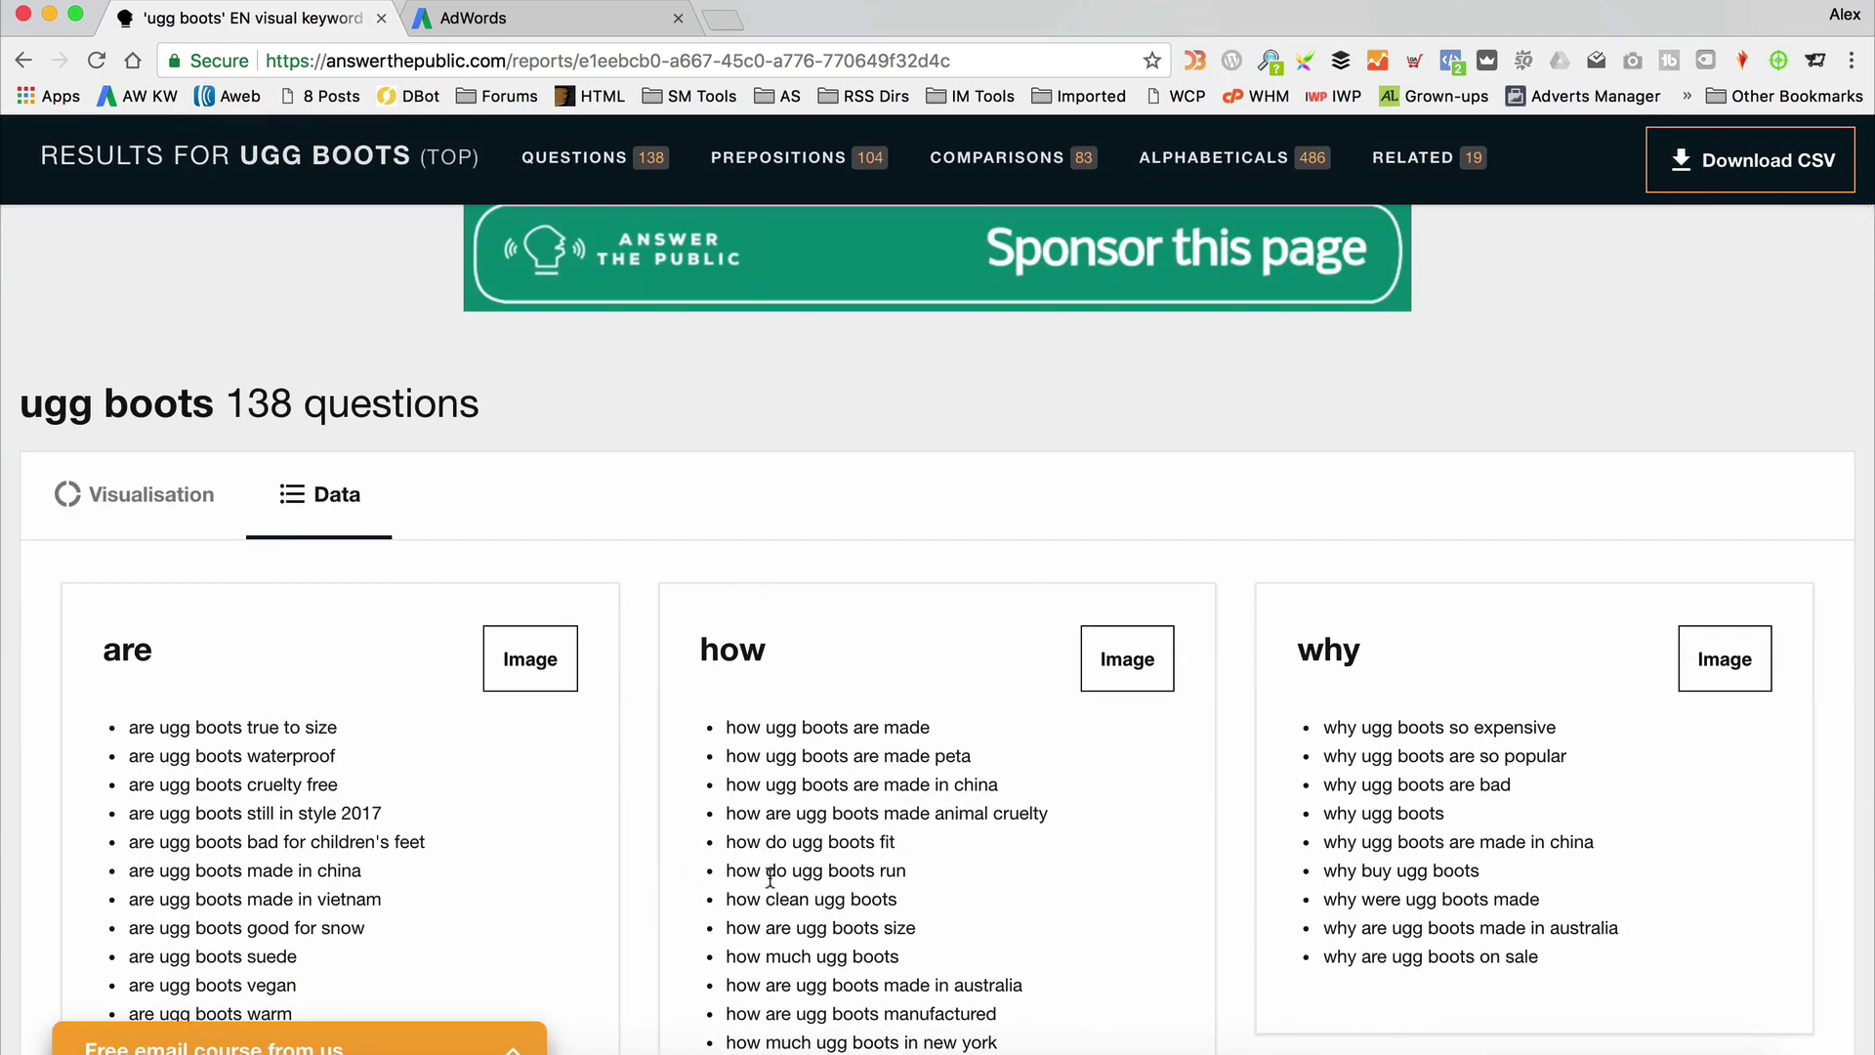
# Download the ugg boots suggestions as a CSV into Downloads, named "ugg boot answer the public".
pyautogui.click(1729, 191)
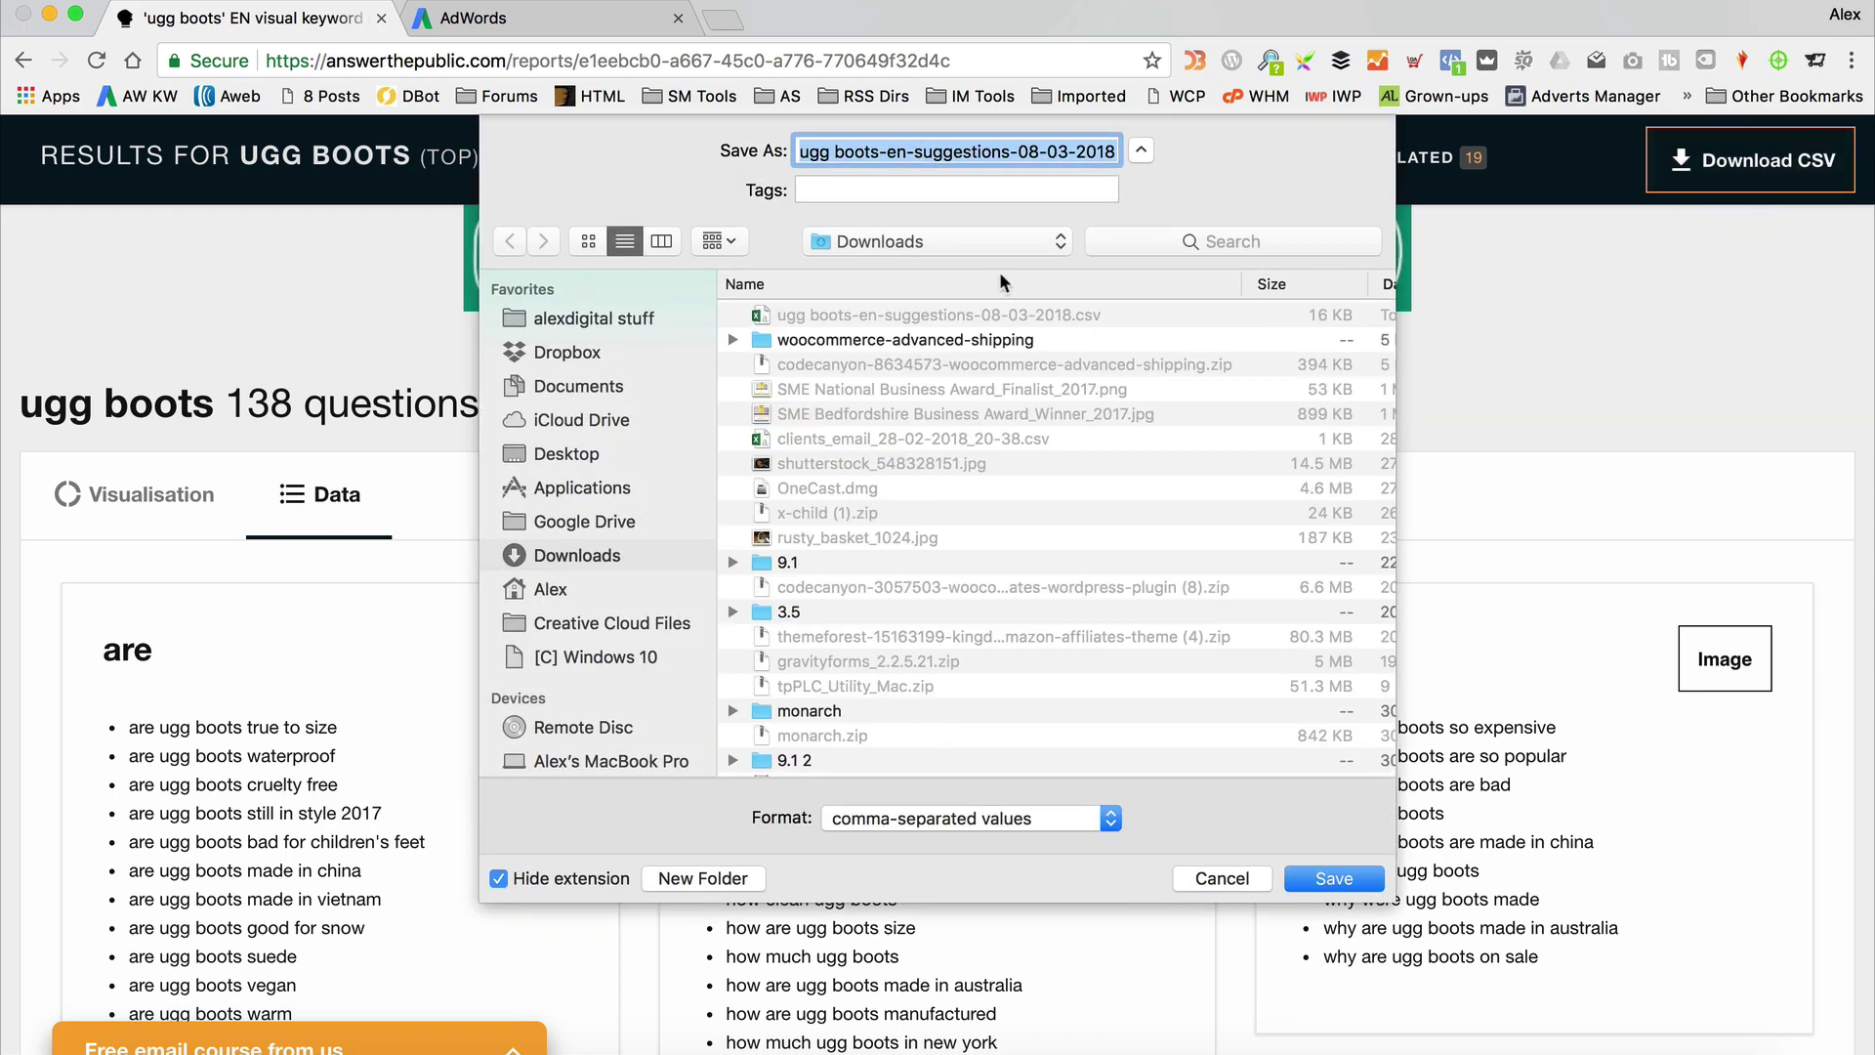
pyautogui.moveTo(802, 156); pyautogui.dragTo(1111, 149)
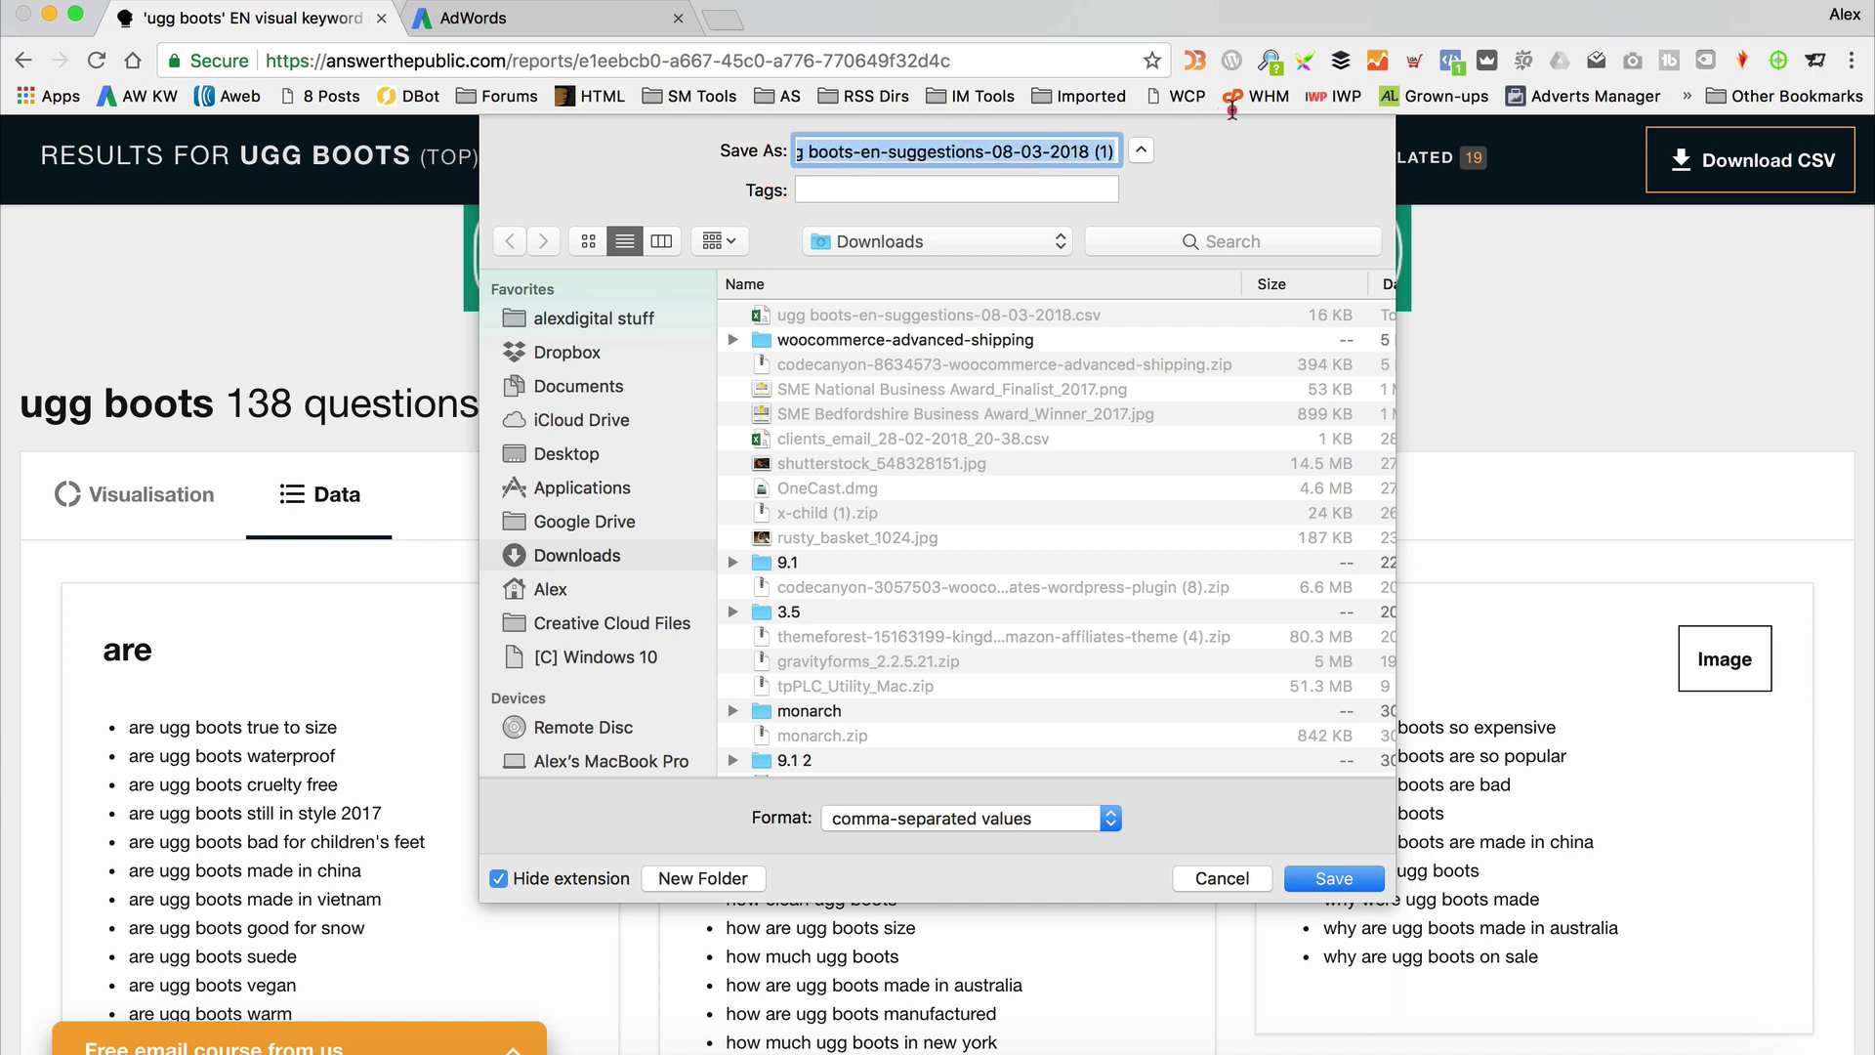
pyautogui.write('u')
pyautogui.press('BackSpace')
pyautogui.write('ugg boot answer the public')
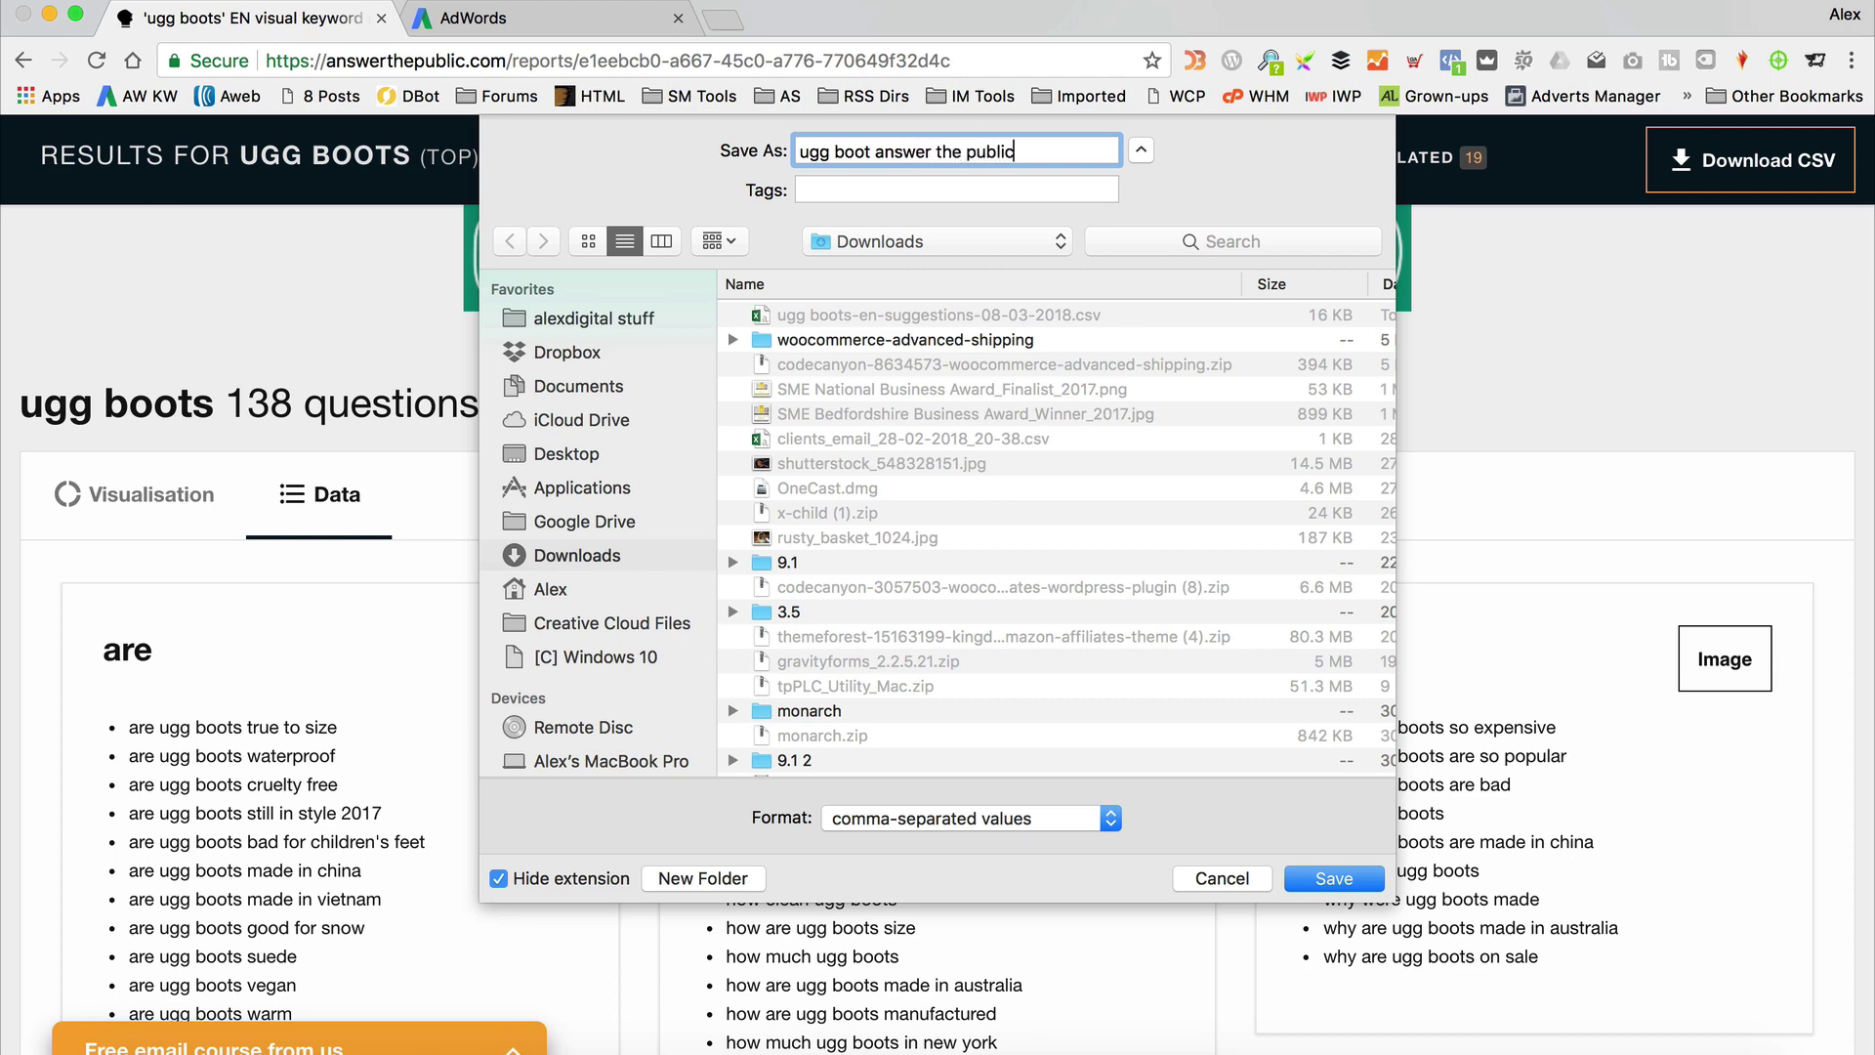
pyautogui.press('Return')
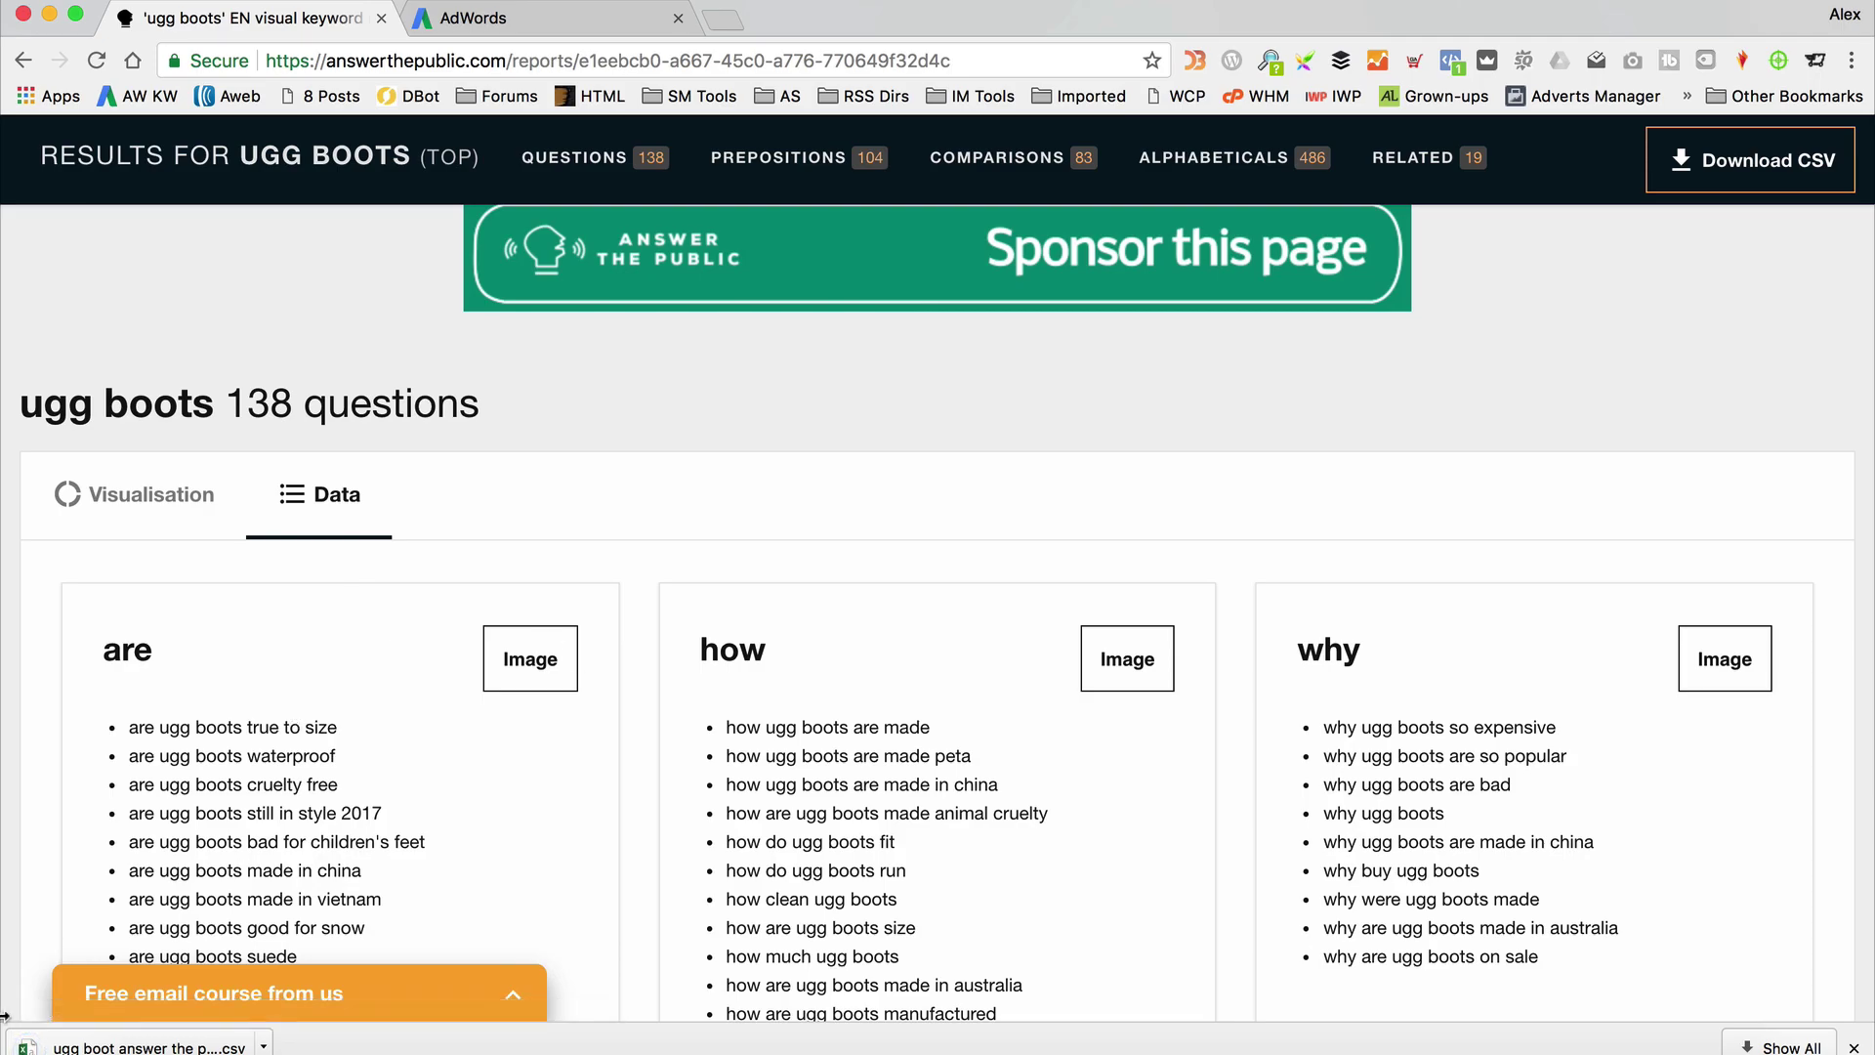
# Open the downloaded "ugg boot answer the public" CSV in Excel and delete its title row and column header row.
pyautogui.click(157, 1046)
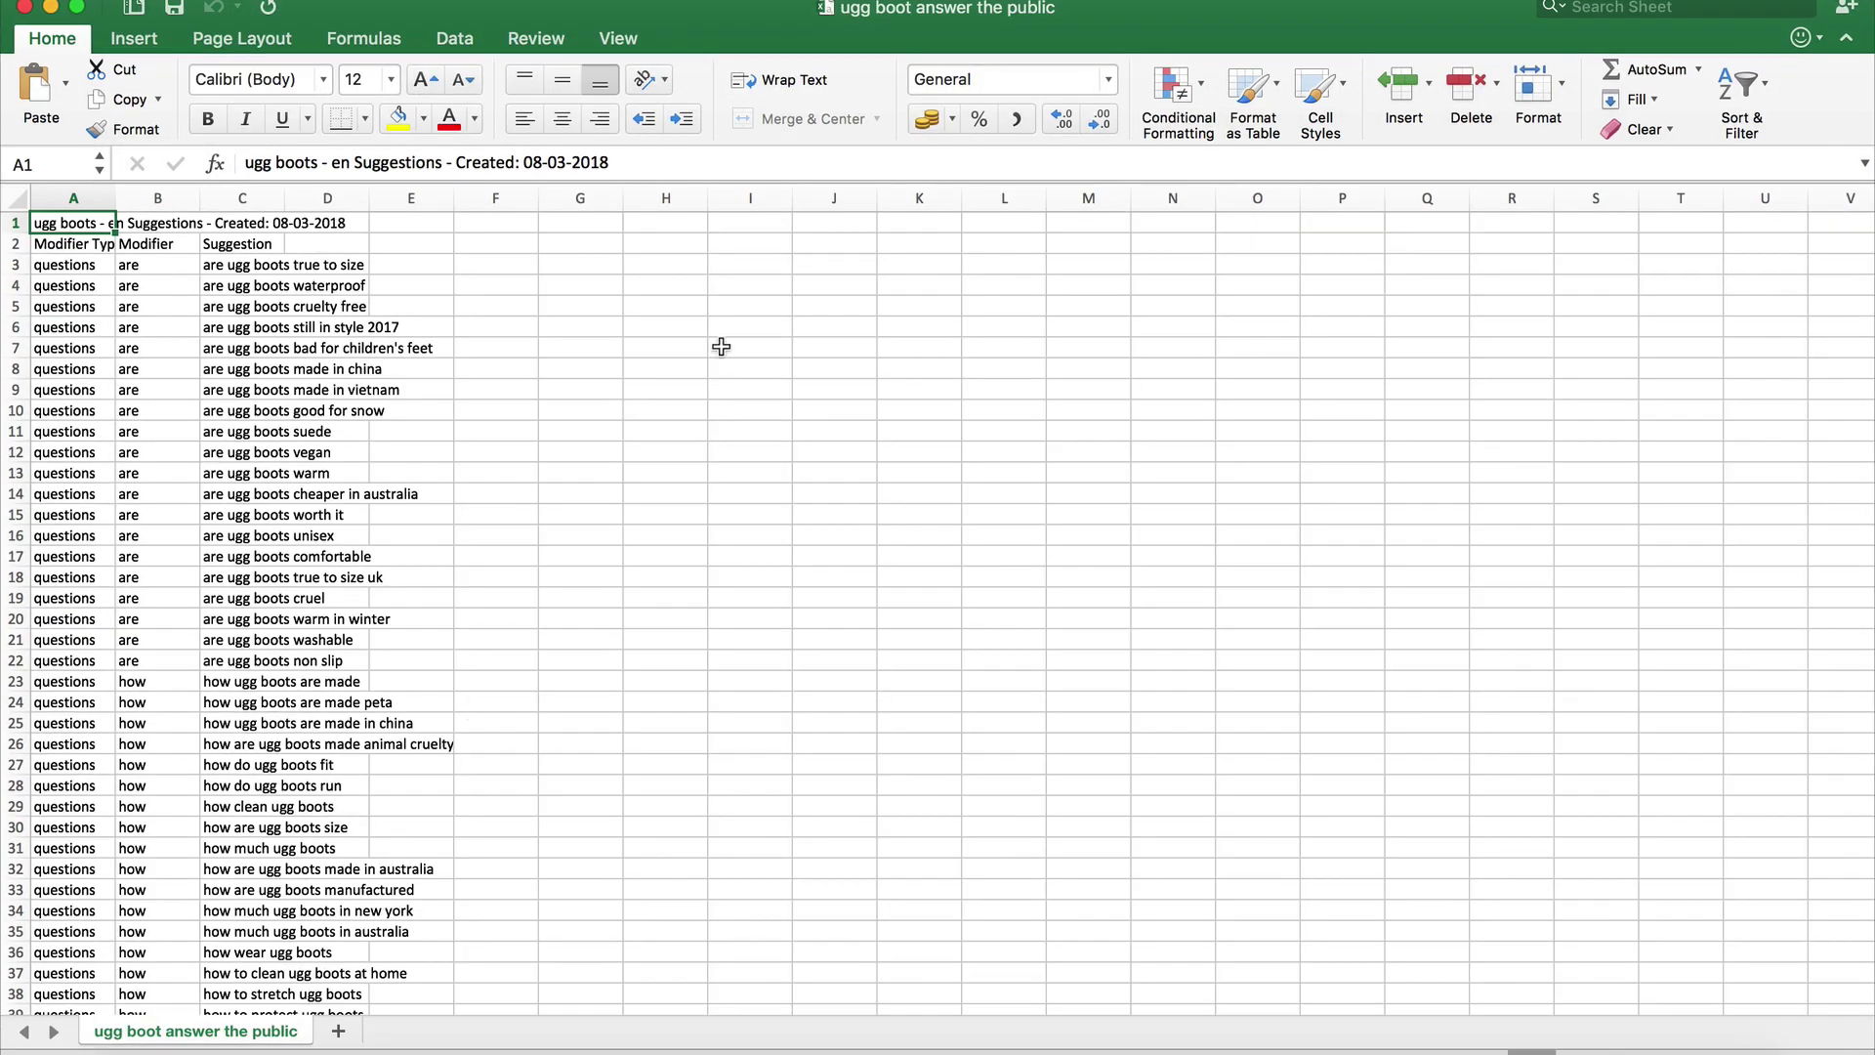
pyautogui.rightClick(15, 226)
pyautogui.click(204, 379)
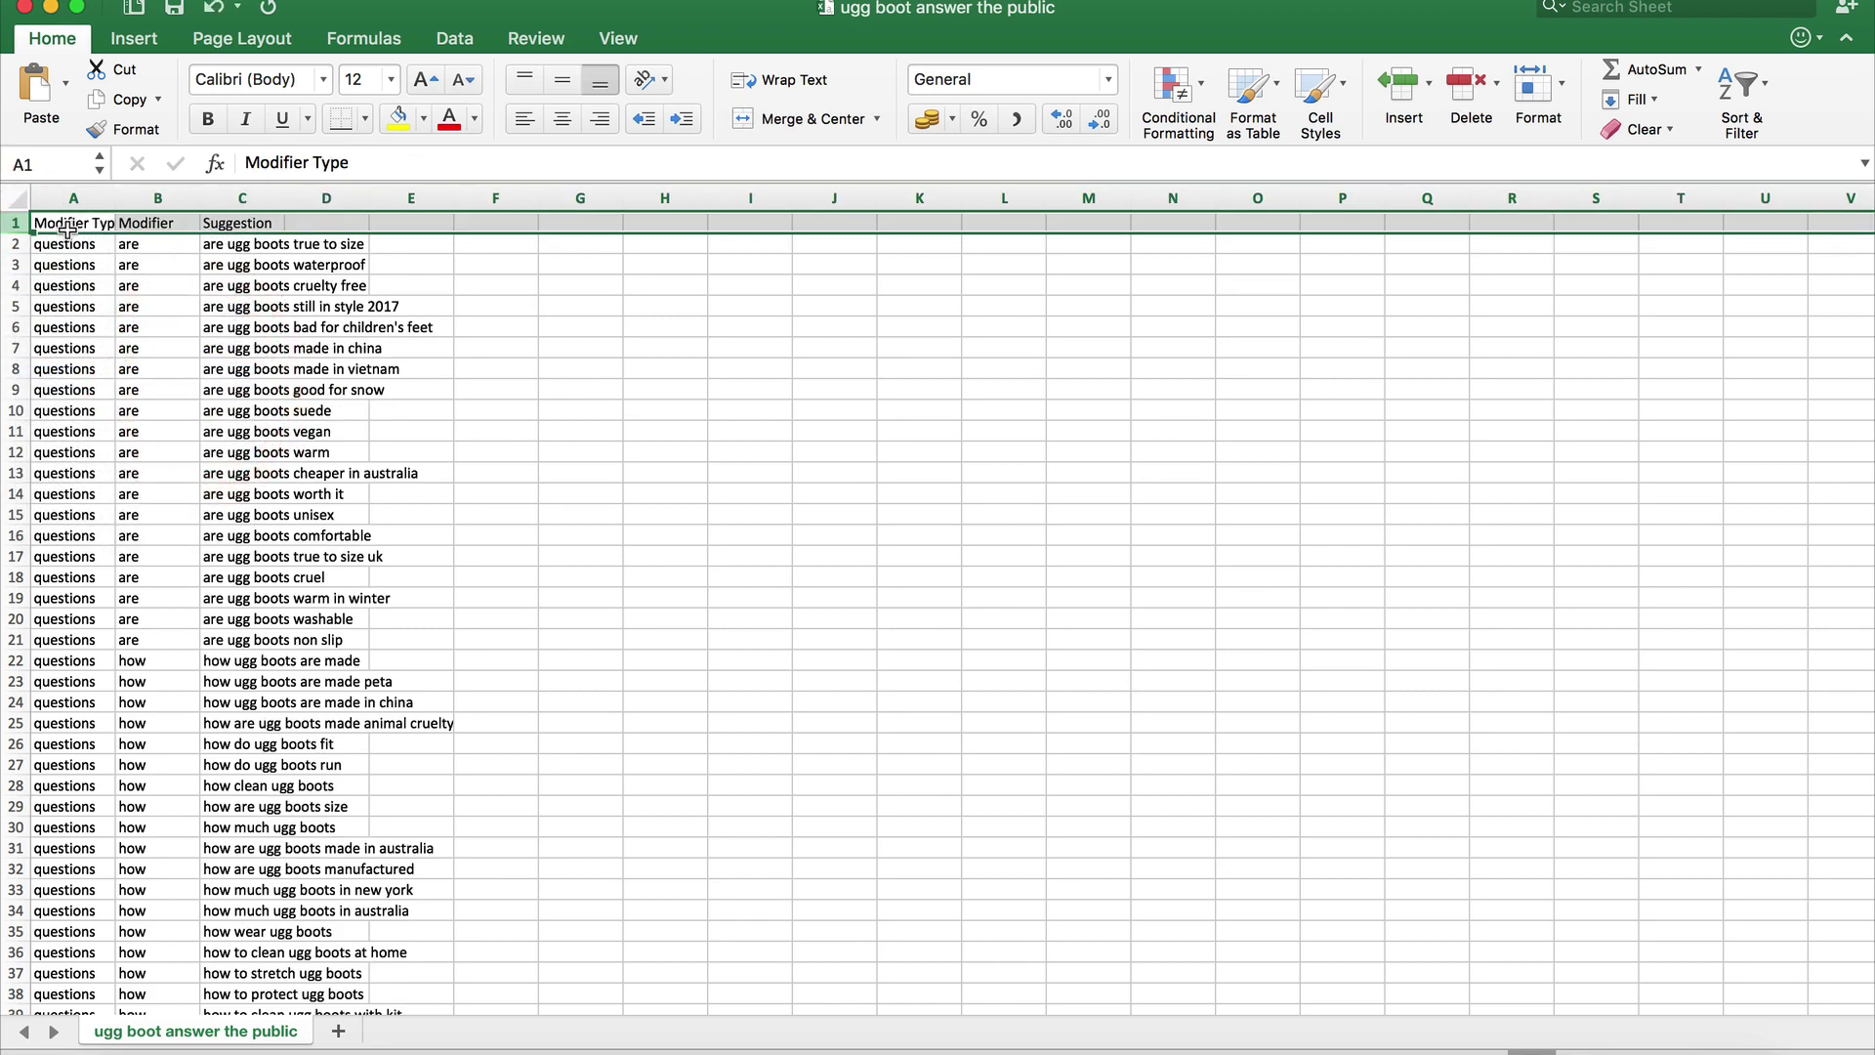
pyautogui.click(132, 202)
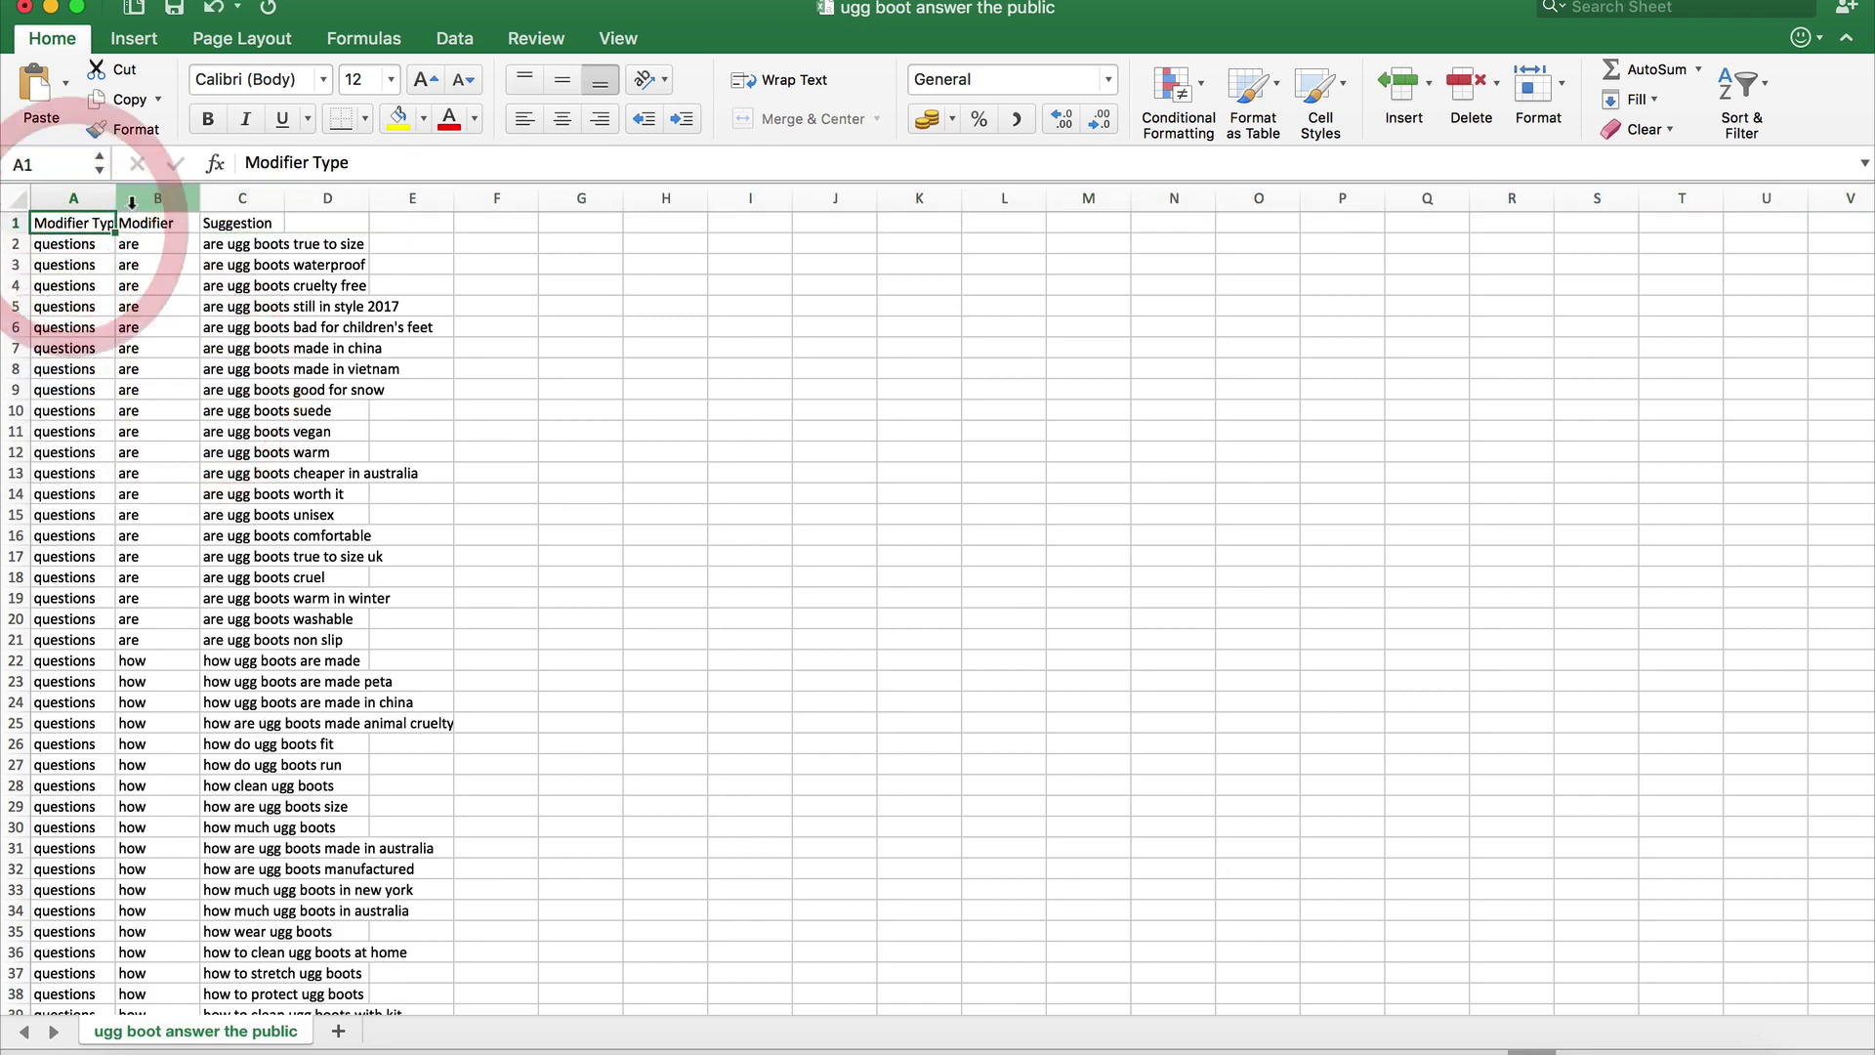
pyautogui.click(16, 223)
pyautogui.rightClick(14, 223)
pyautogui.click(105, 379)
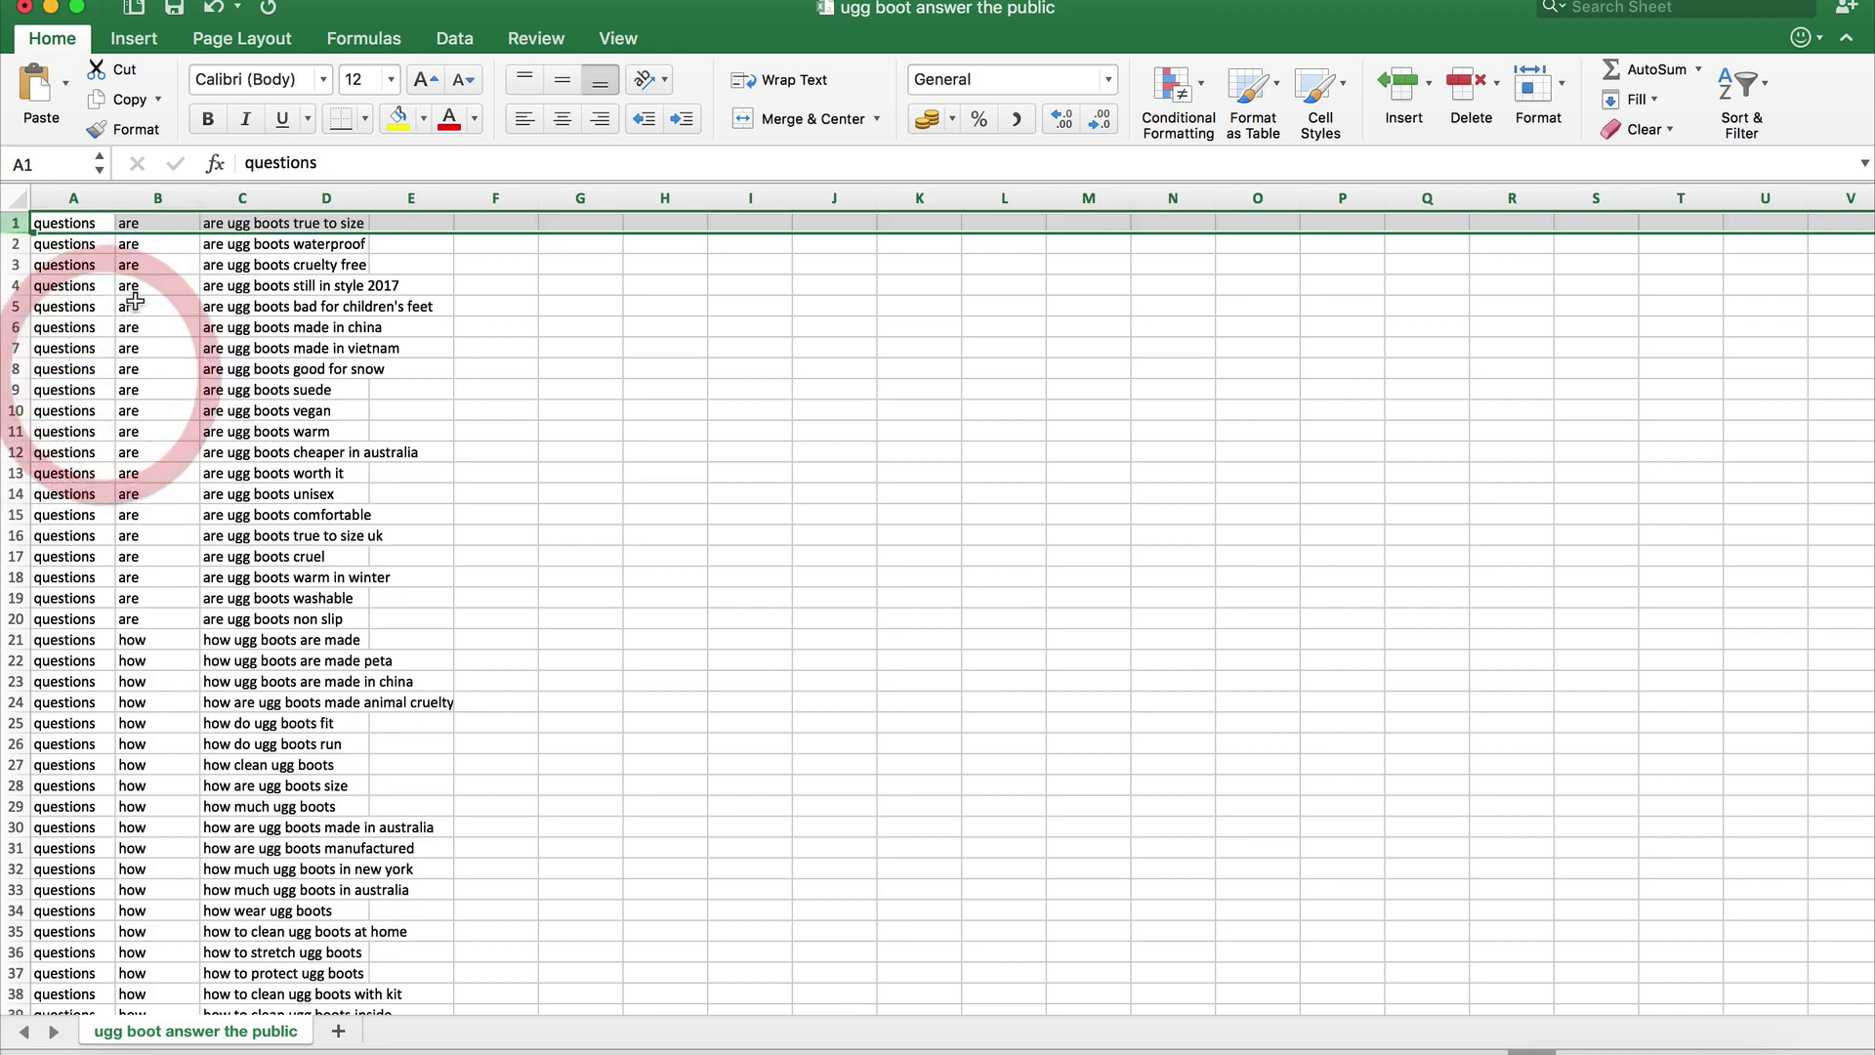
# Delete the modifier type and modifier columns, keeping only the column of keyword suggestions.
pyautogui.moveTo(71, 197); pyautogui.dragTo(136, 196)
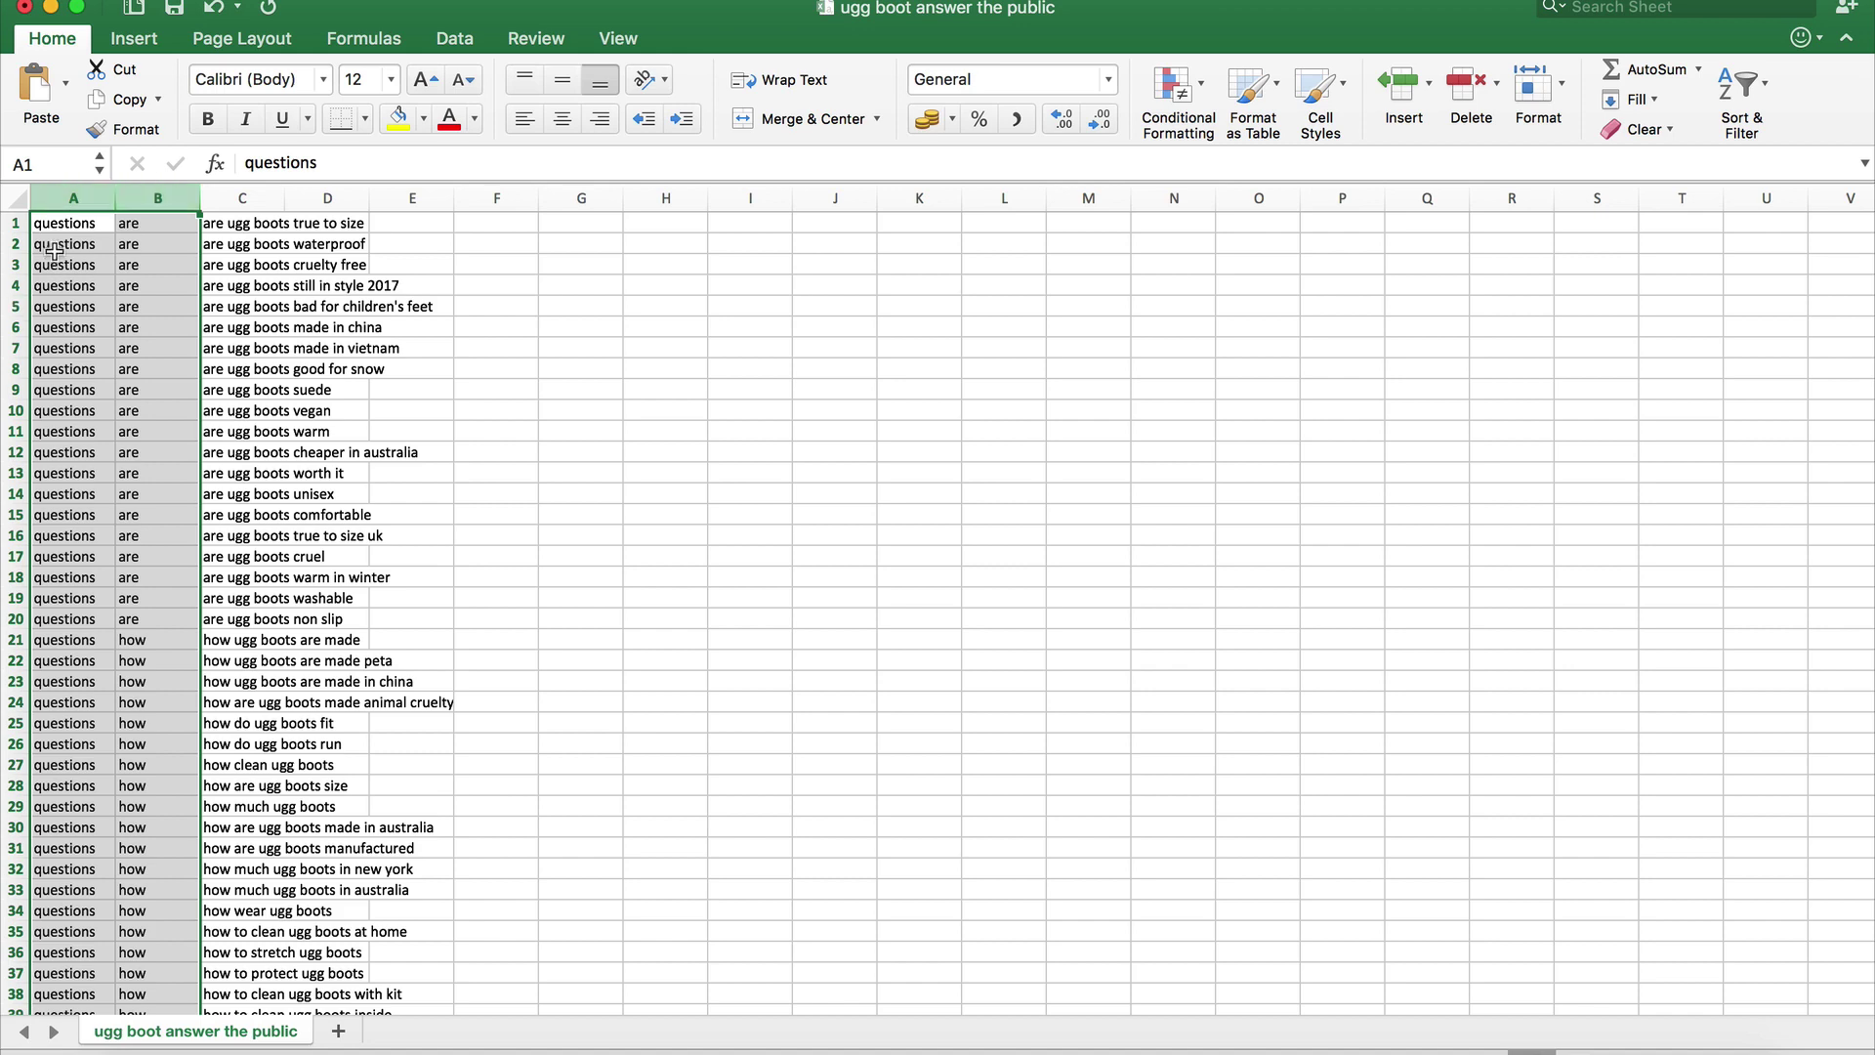
pyautogui.rightClick(70, 201)
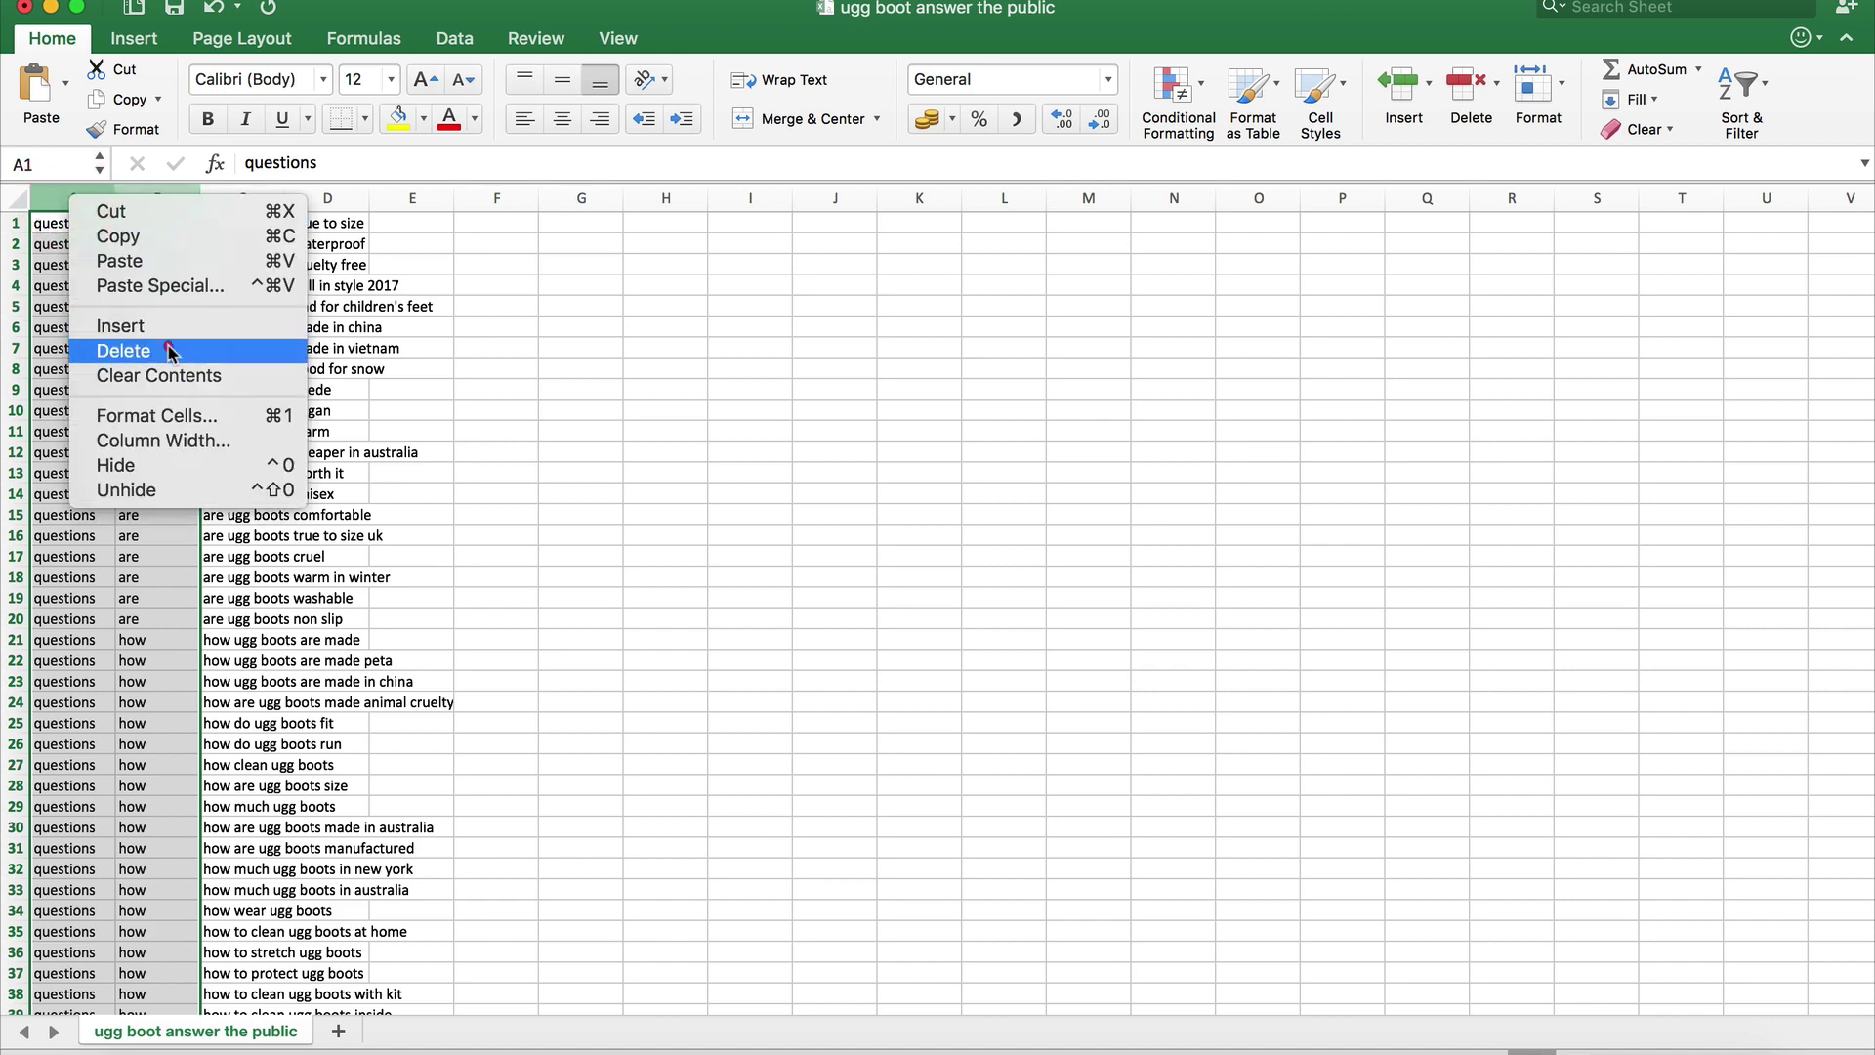
pyautogui.click(123, 350)
# Delete the keyword cells A701 to A830, shifting cells left, so that only the first 700 suggestions are kept.
pyautogui.scroll(-20, 152, 286)
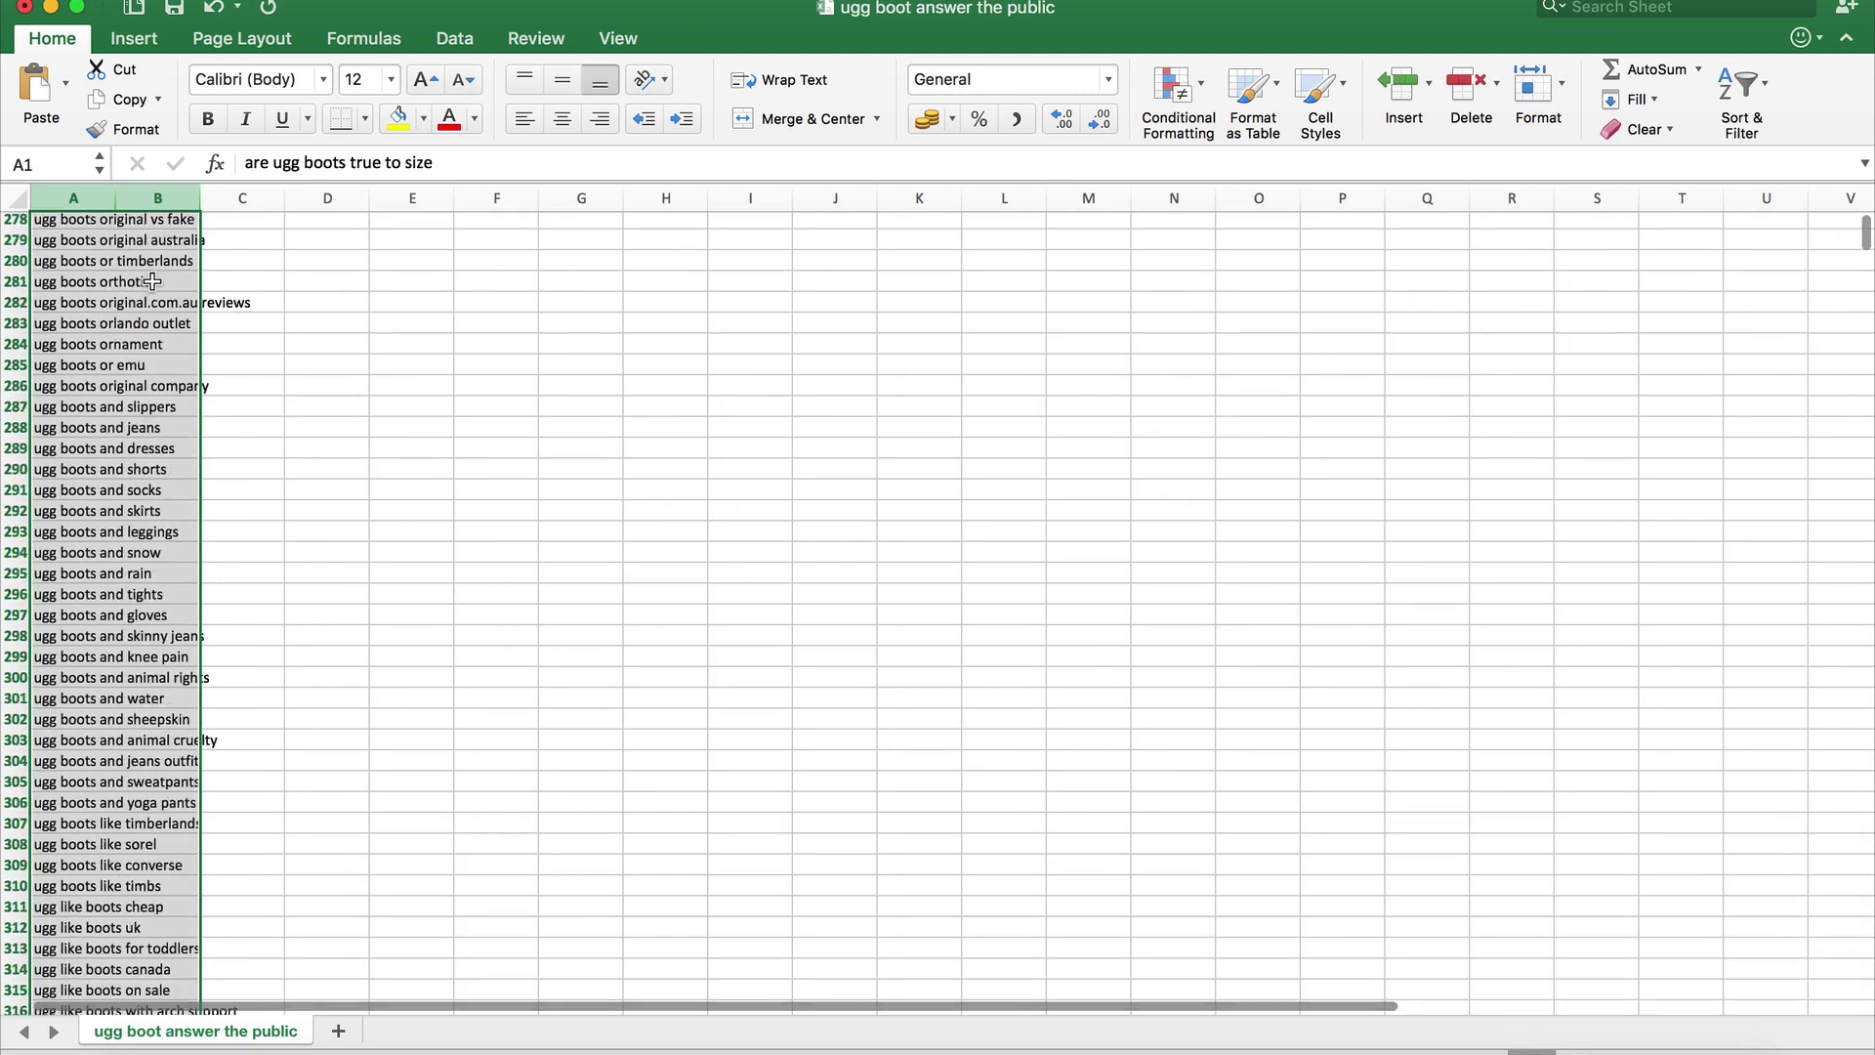
pyautogui.scroll(-5, 152, 283)
pyautogui.scroll(8, 152, 283)
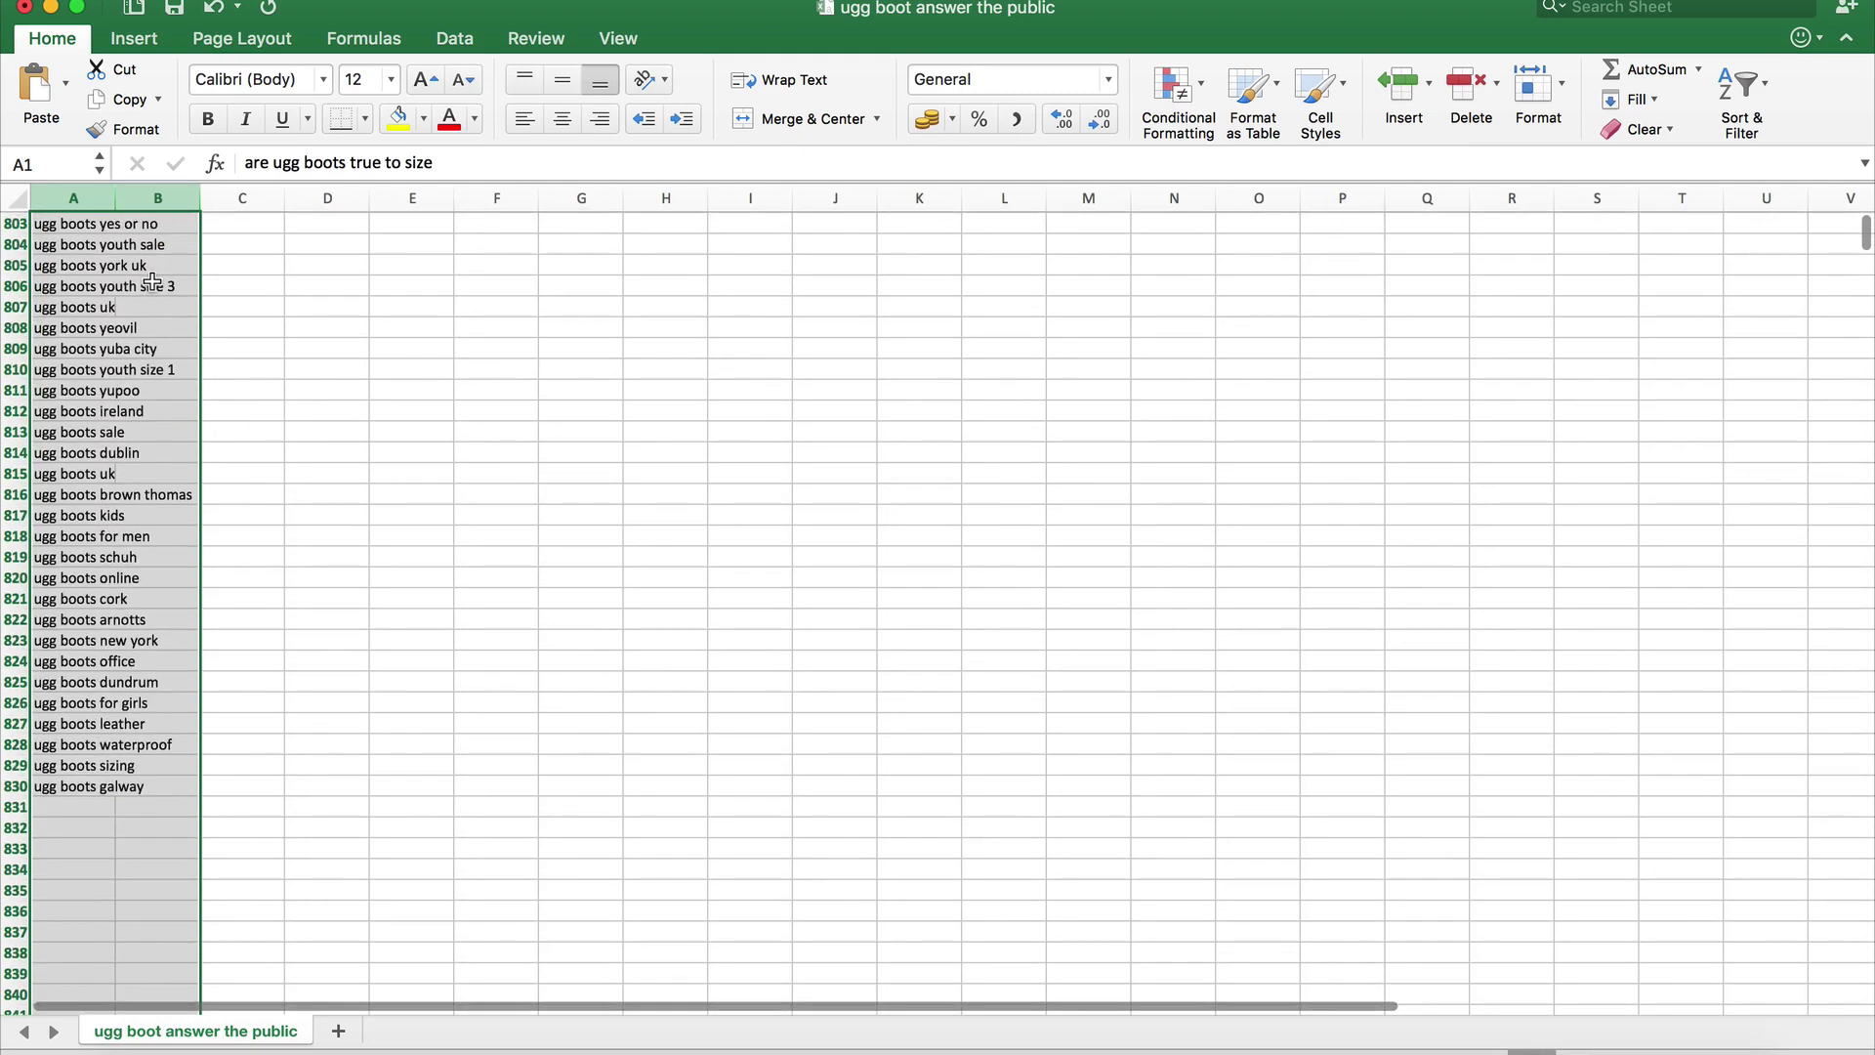
pyautogui.scroll(20, 153, 282)
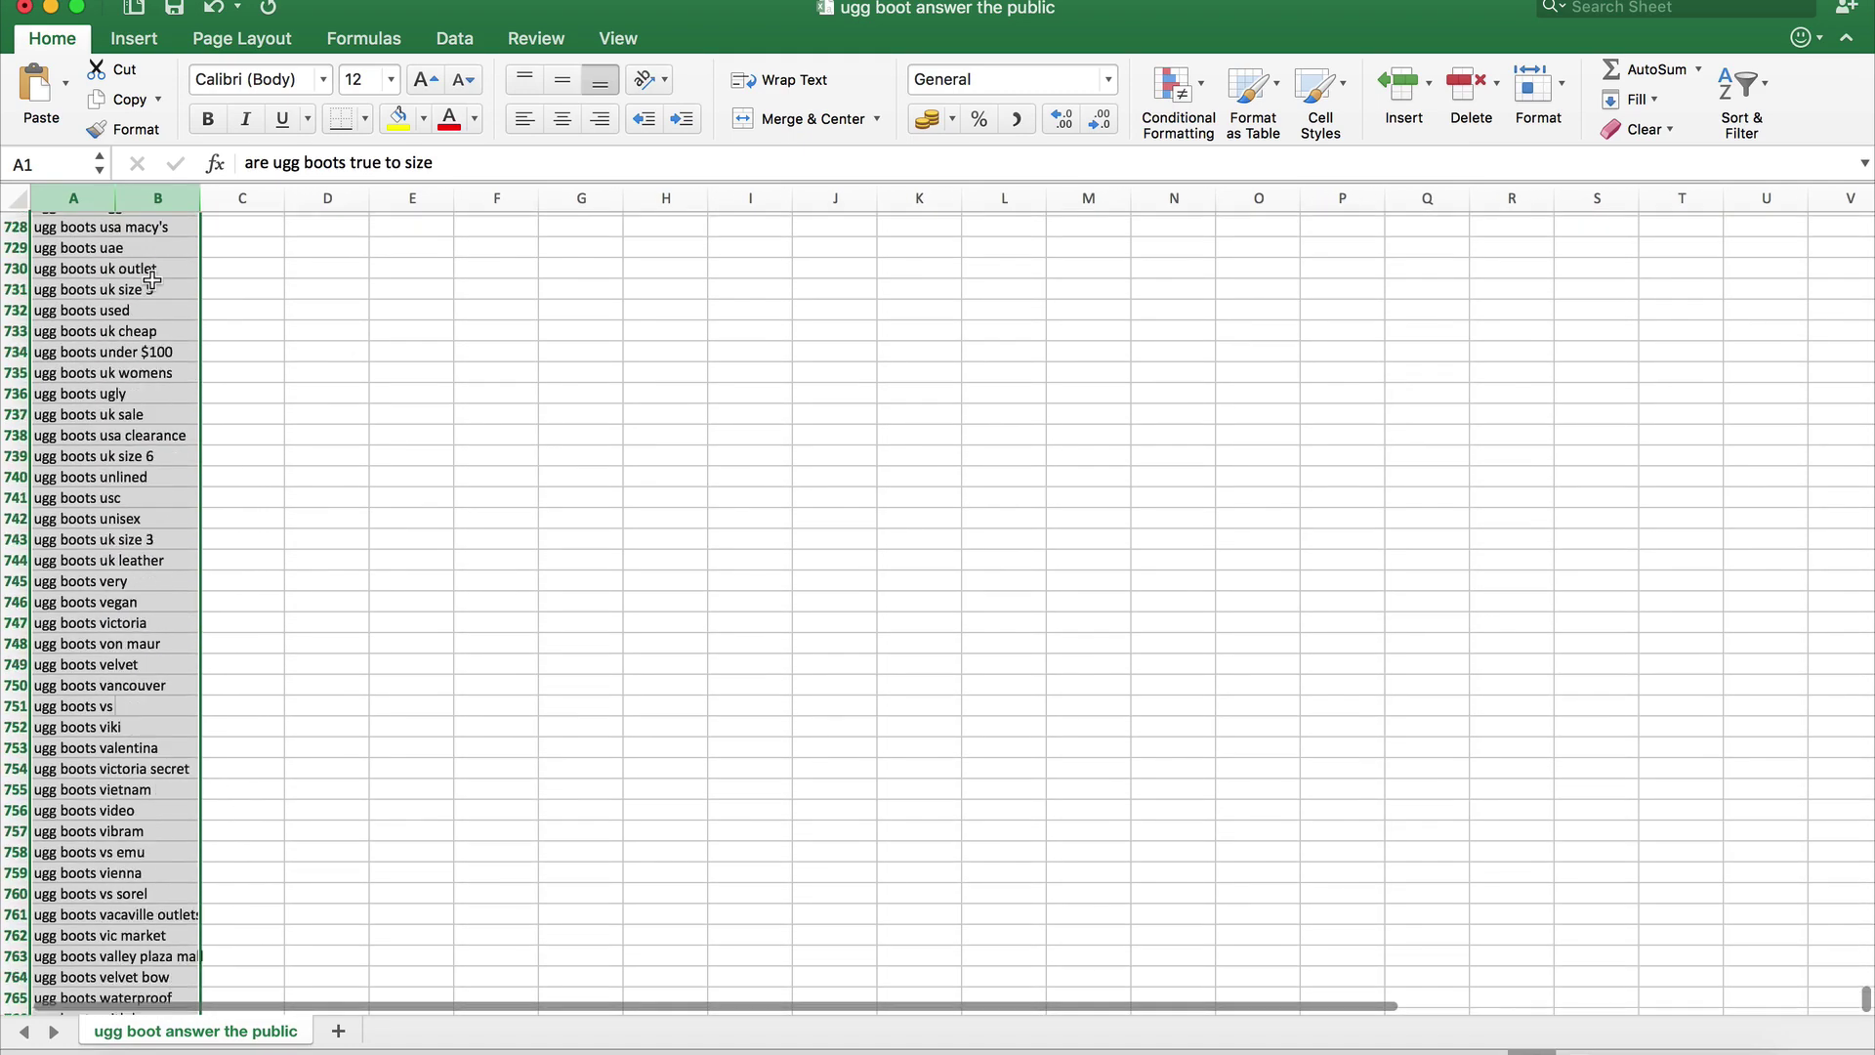
pyautogui.scroll(6, 278, 429)
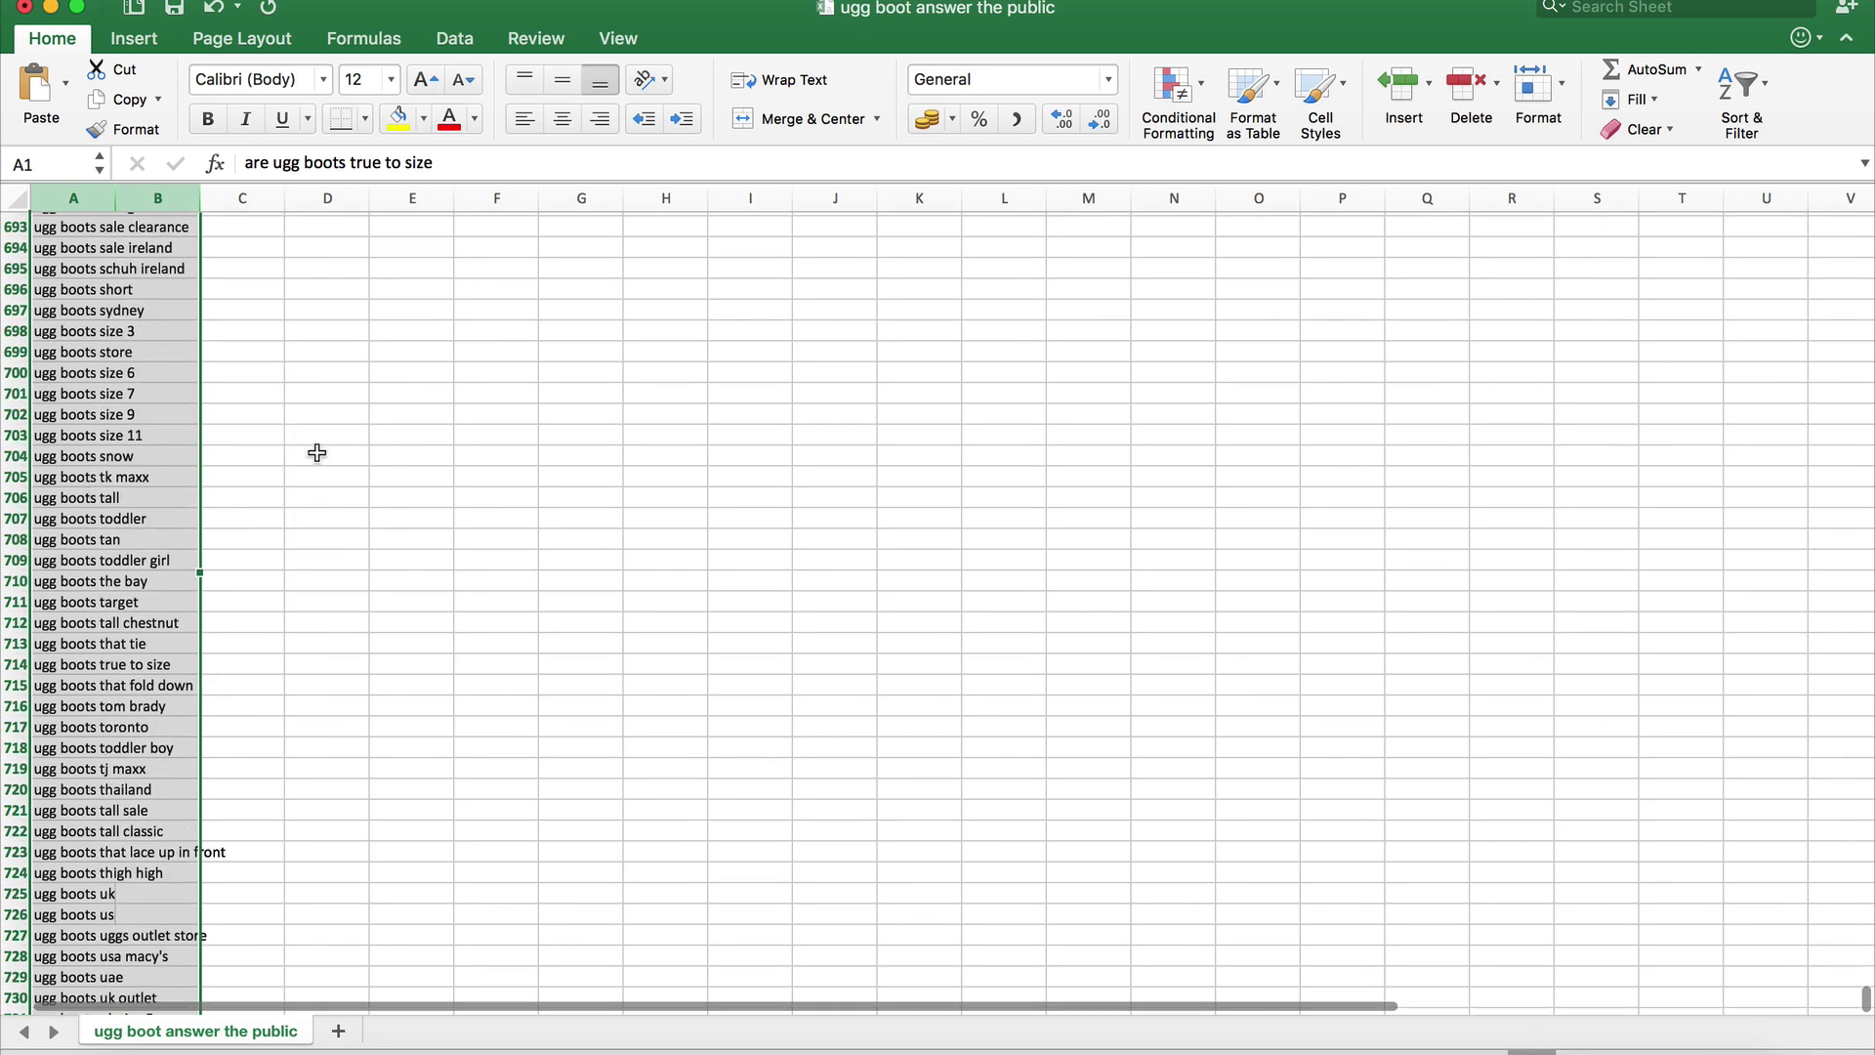
pyautogui.click(14, 368)
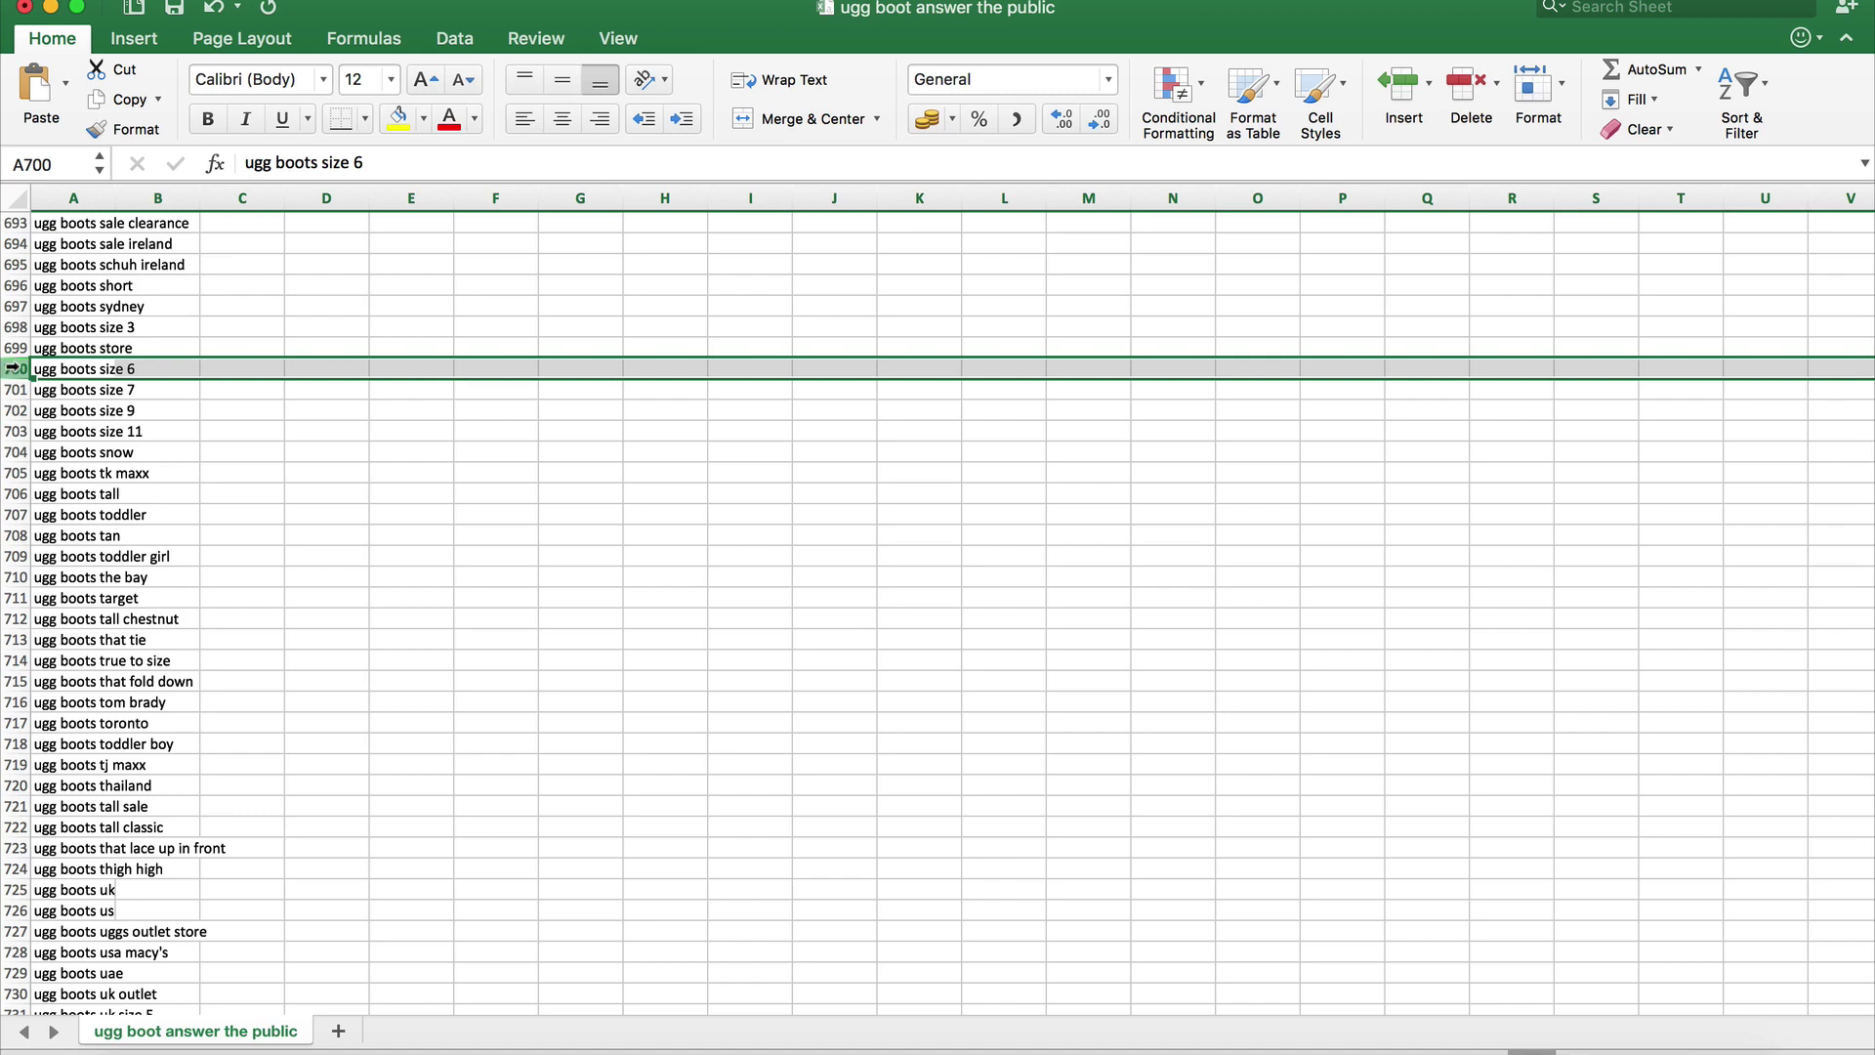
pyautogui.moveTo(15, 389); pyautogui.dragTo(5, 932)
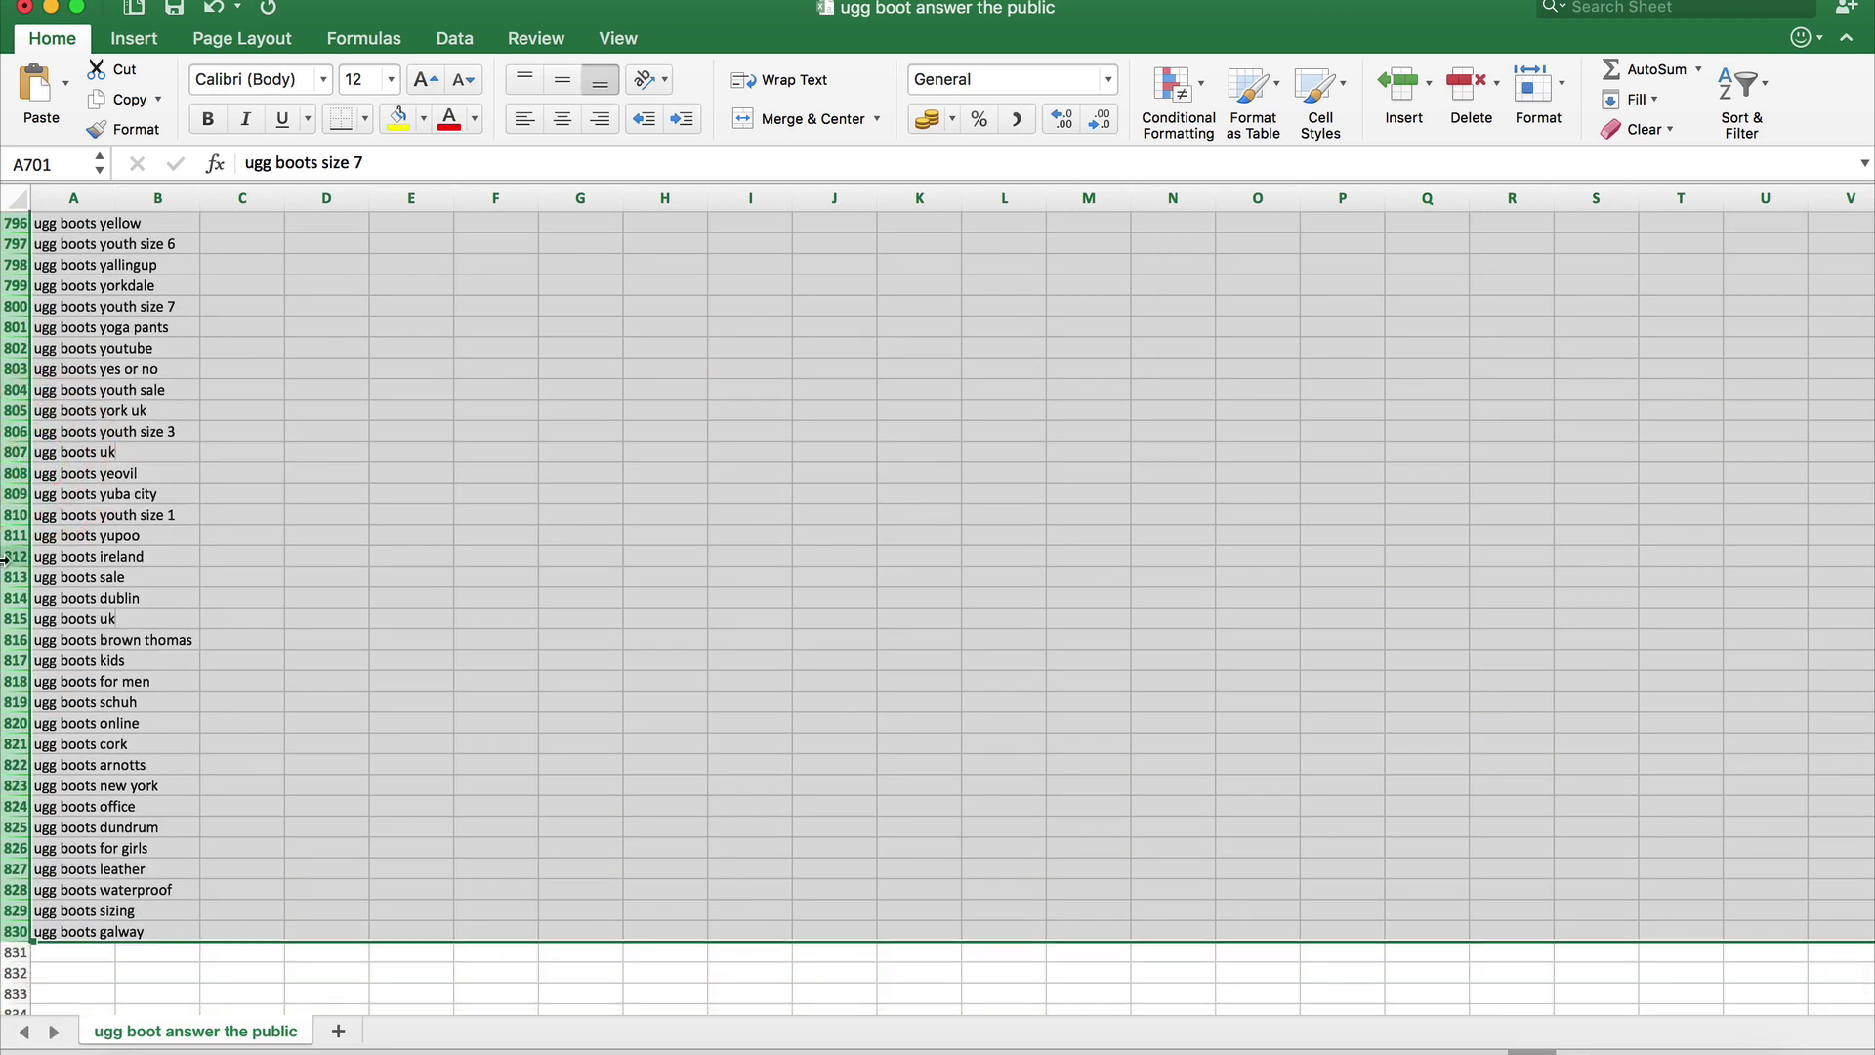
pyautogui.hotkey('shift', 'BackSpace')
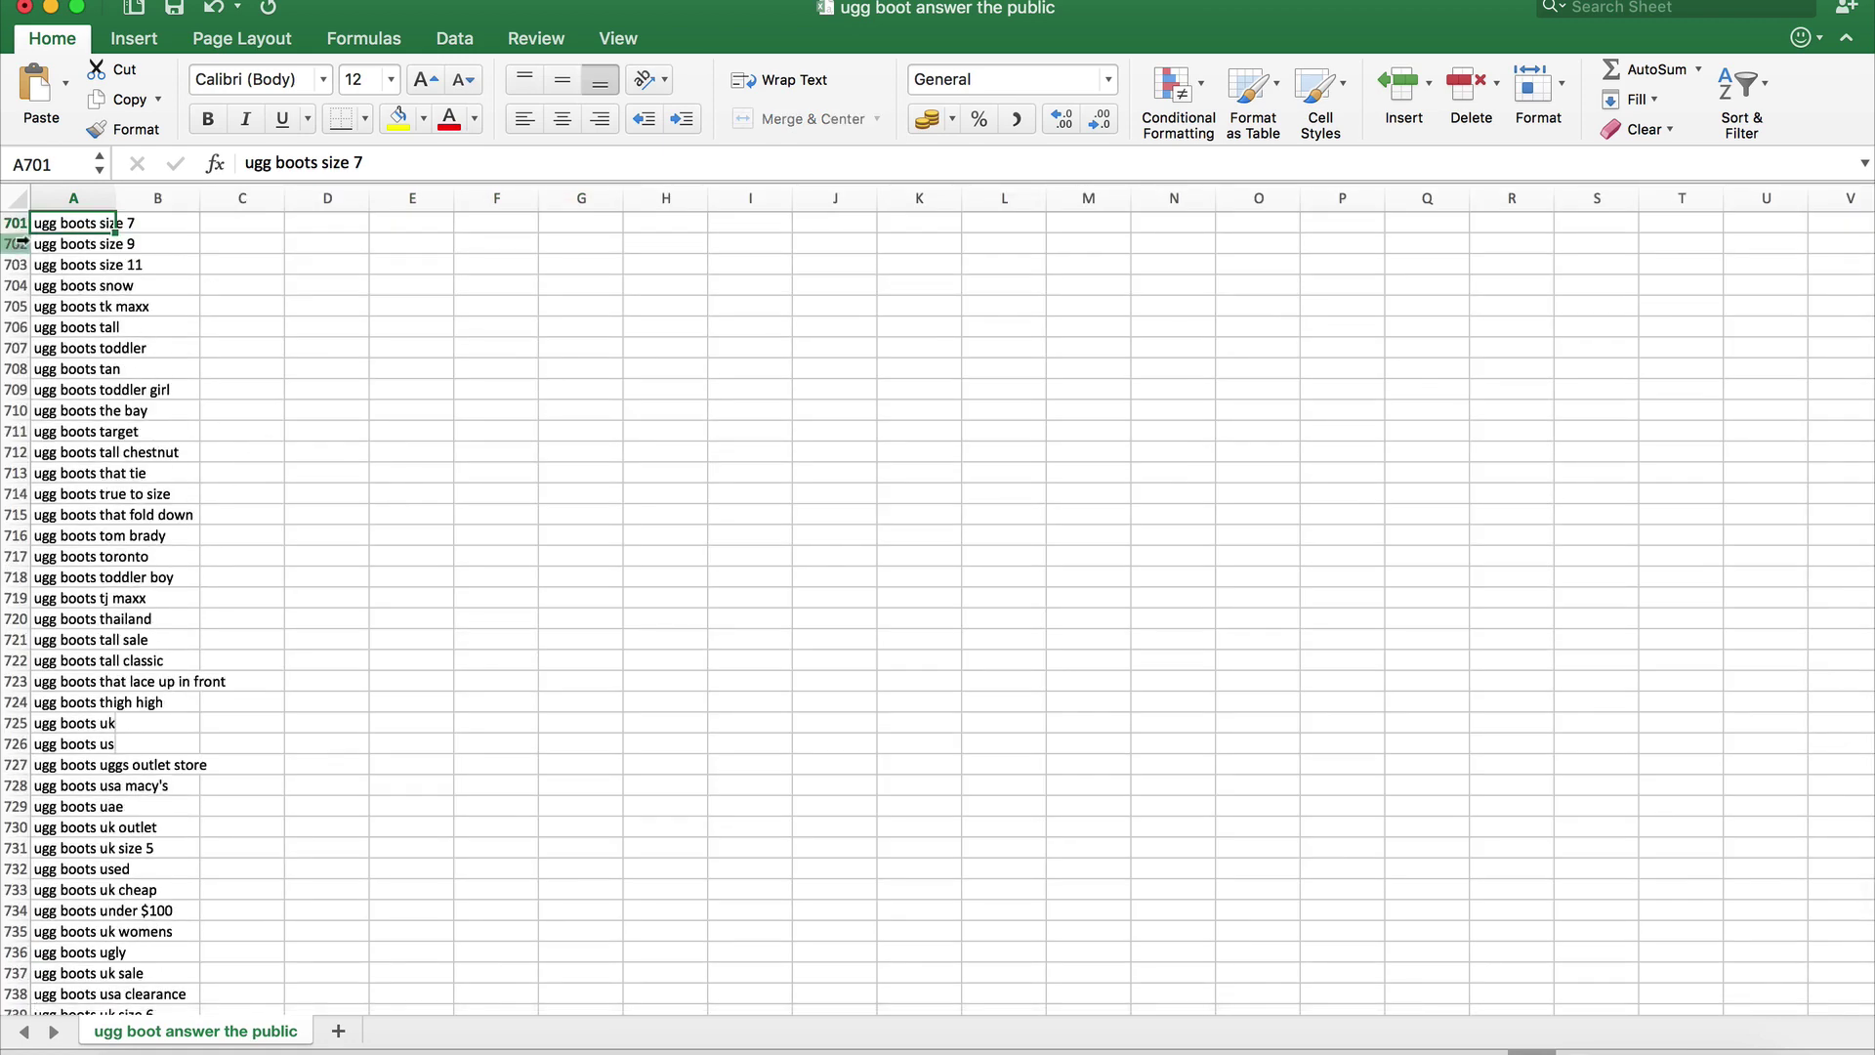
pyautogui.moveTo(19, 227); pyautogui.dragTo(35, 276)
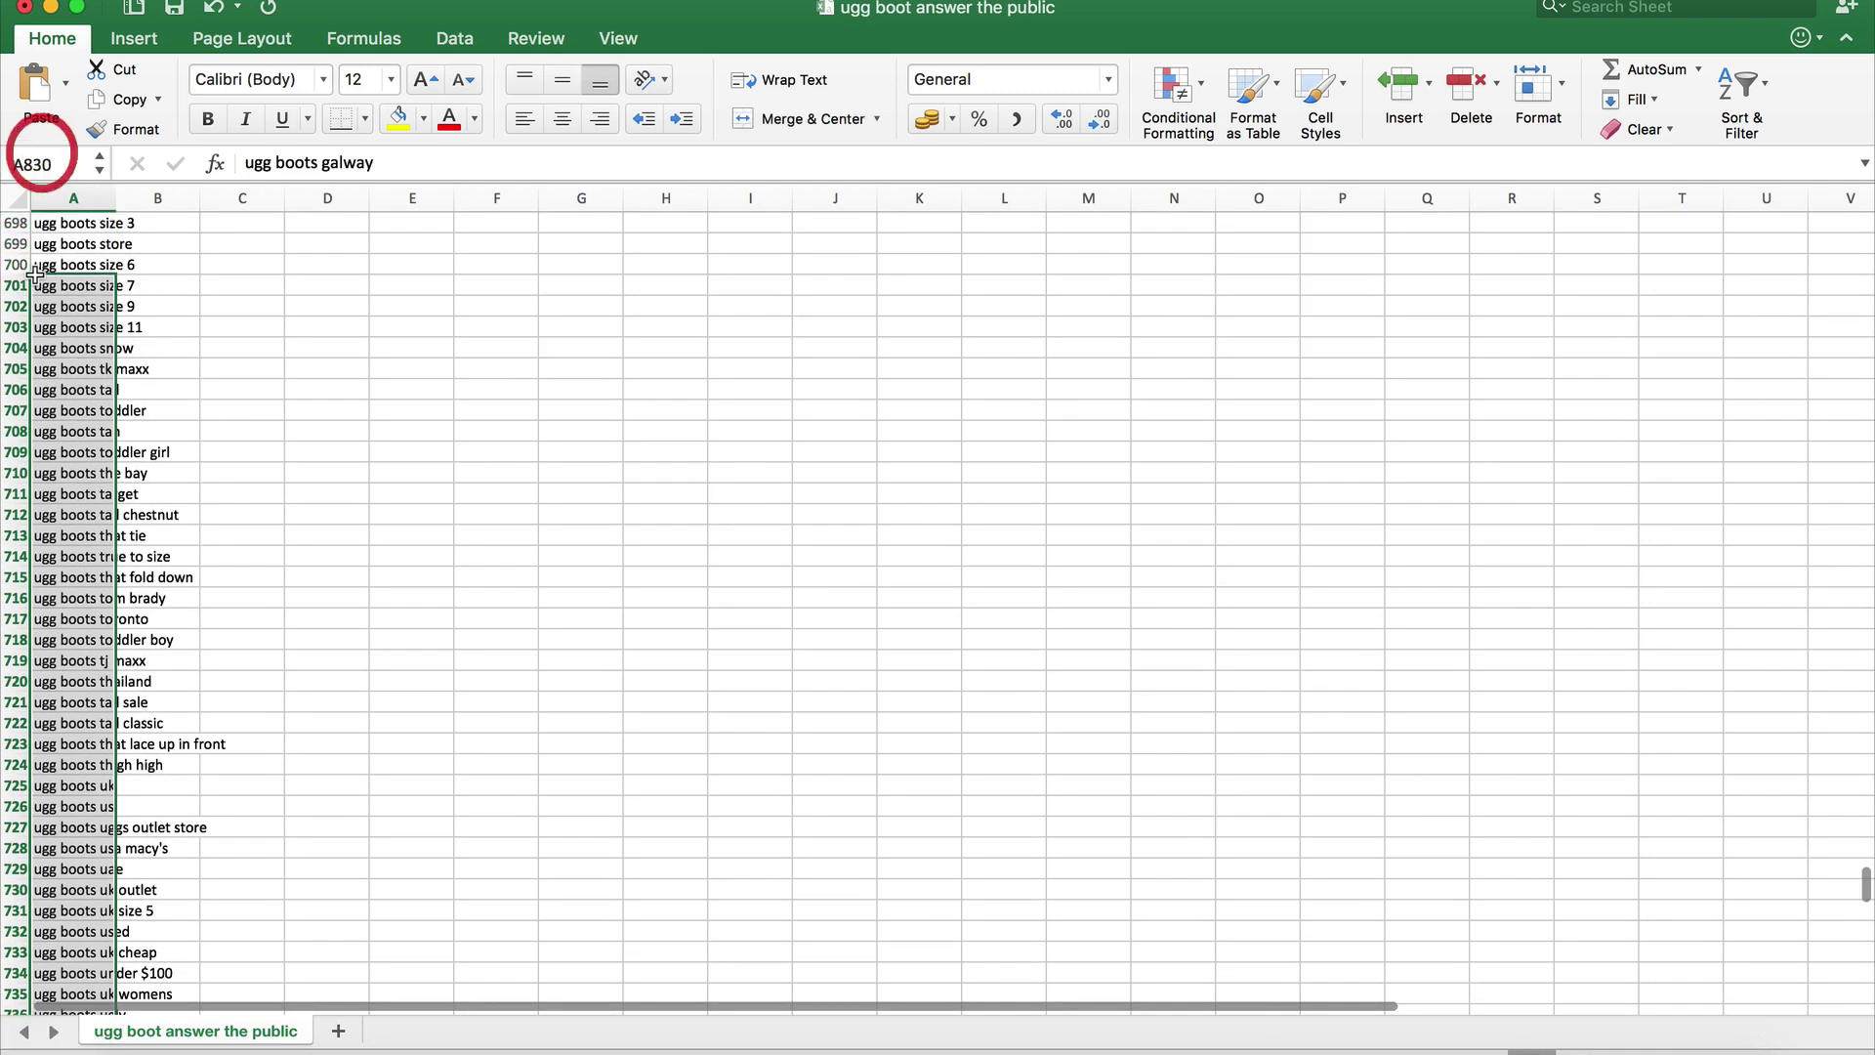
pyautogui.rightClick(49, 290)
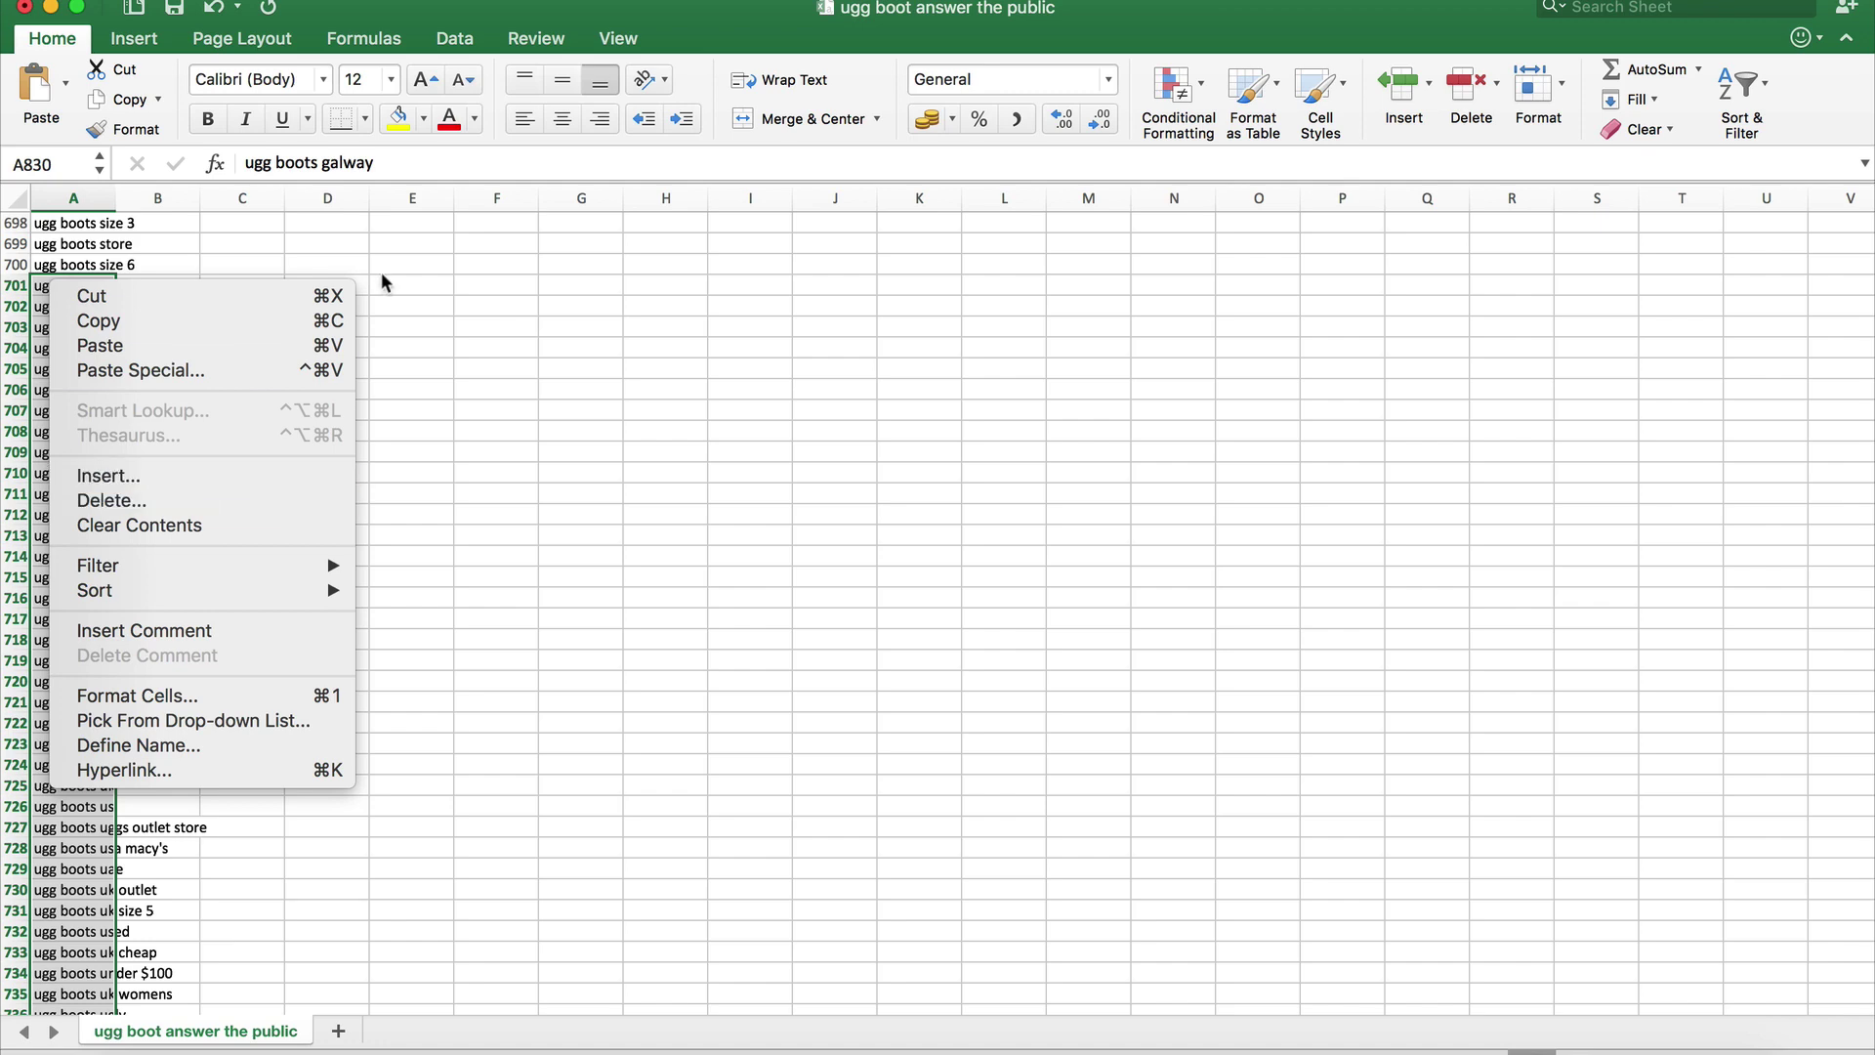
pyautogui.click(192, 502)
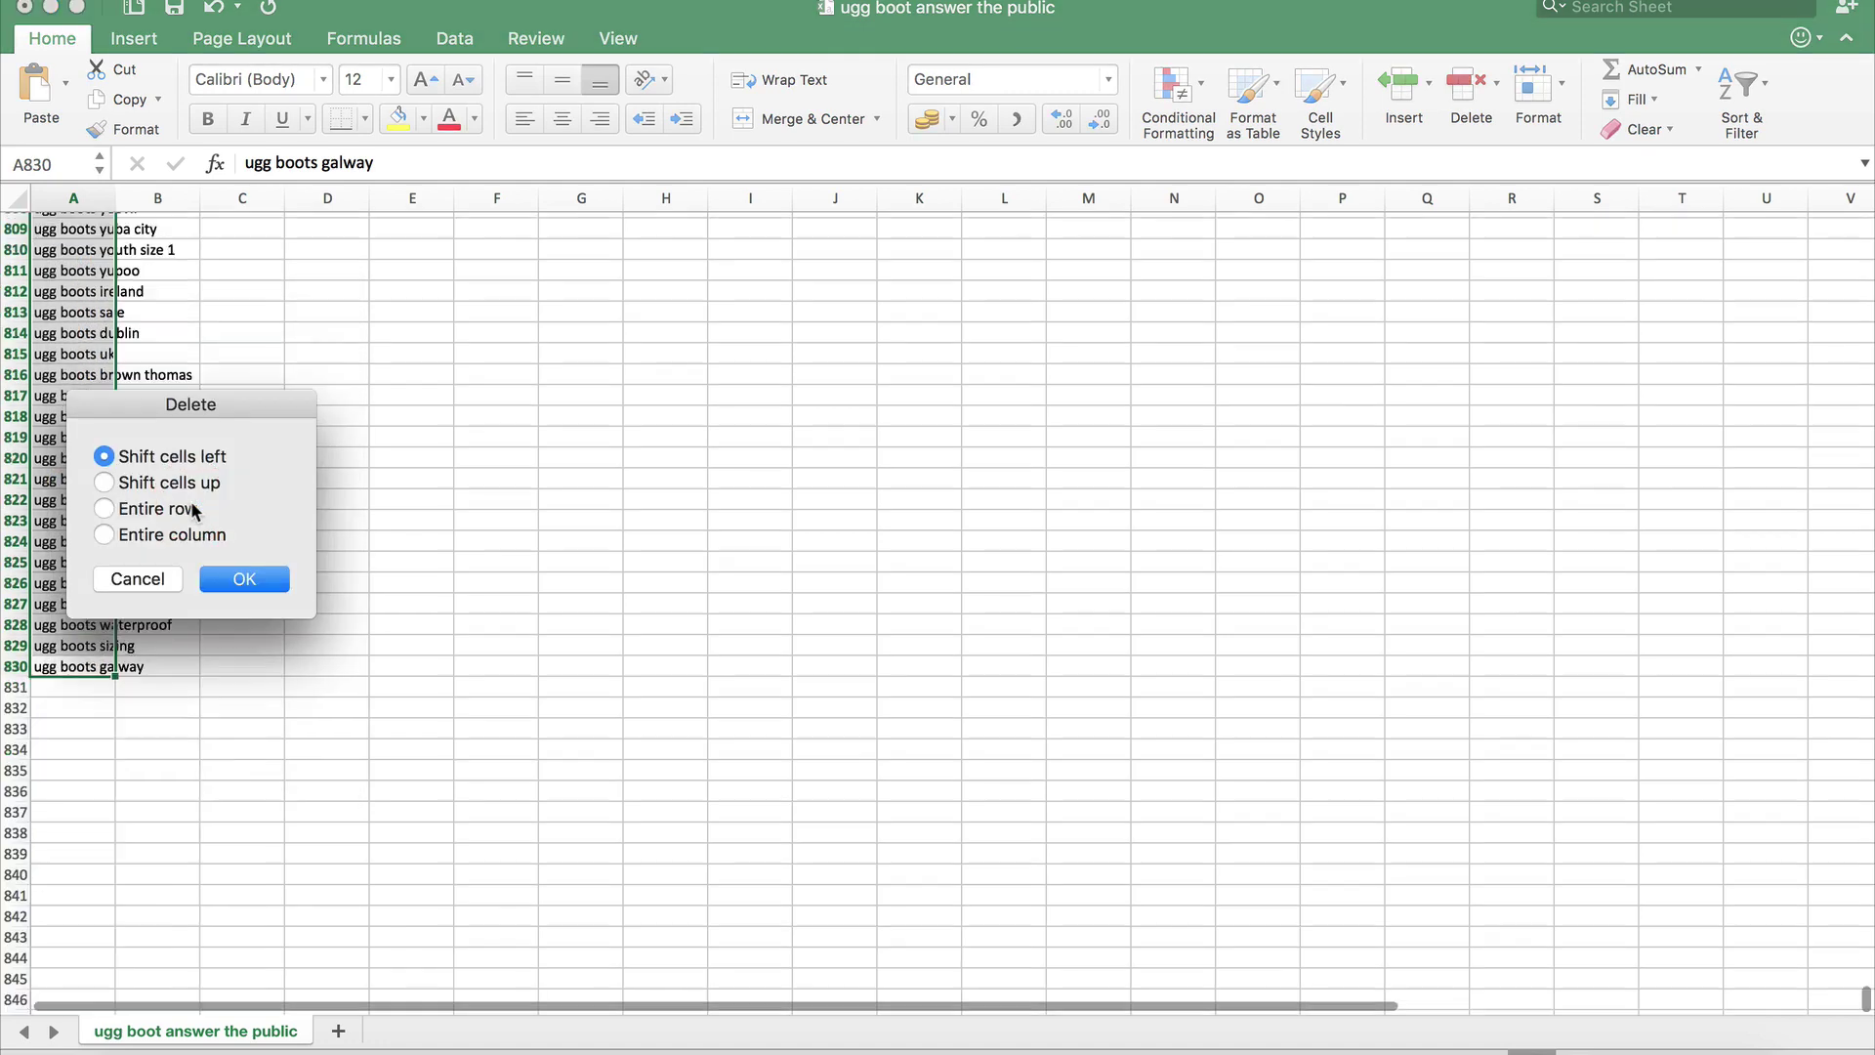
pyautogui.click(244, 579)
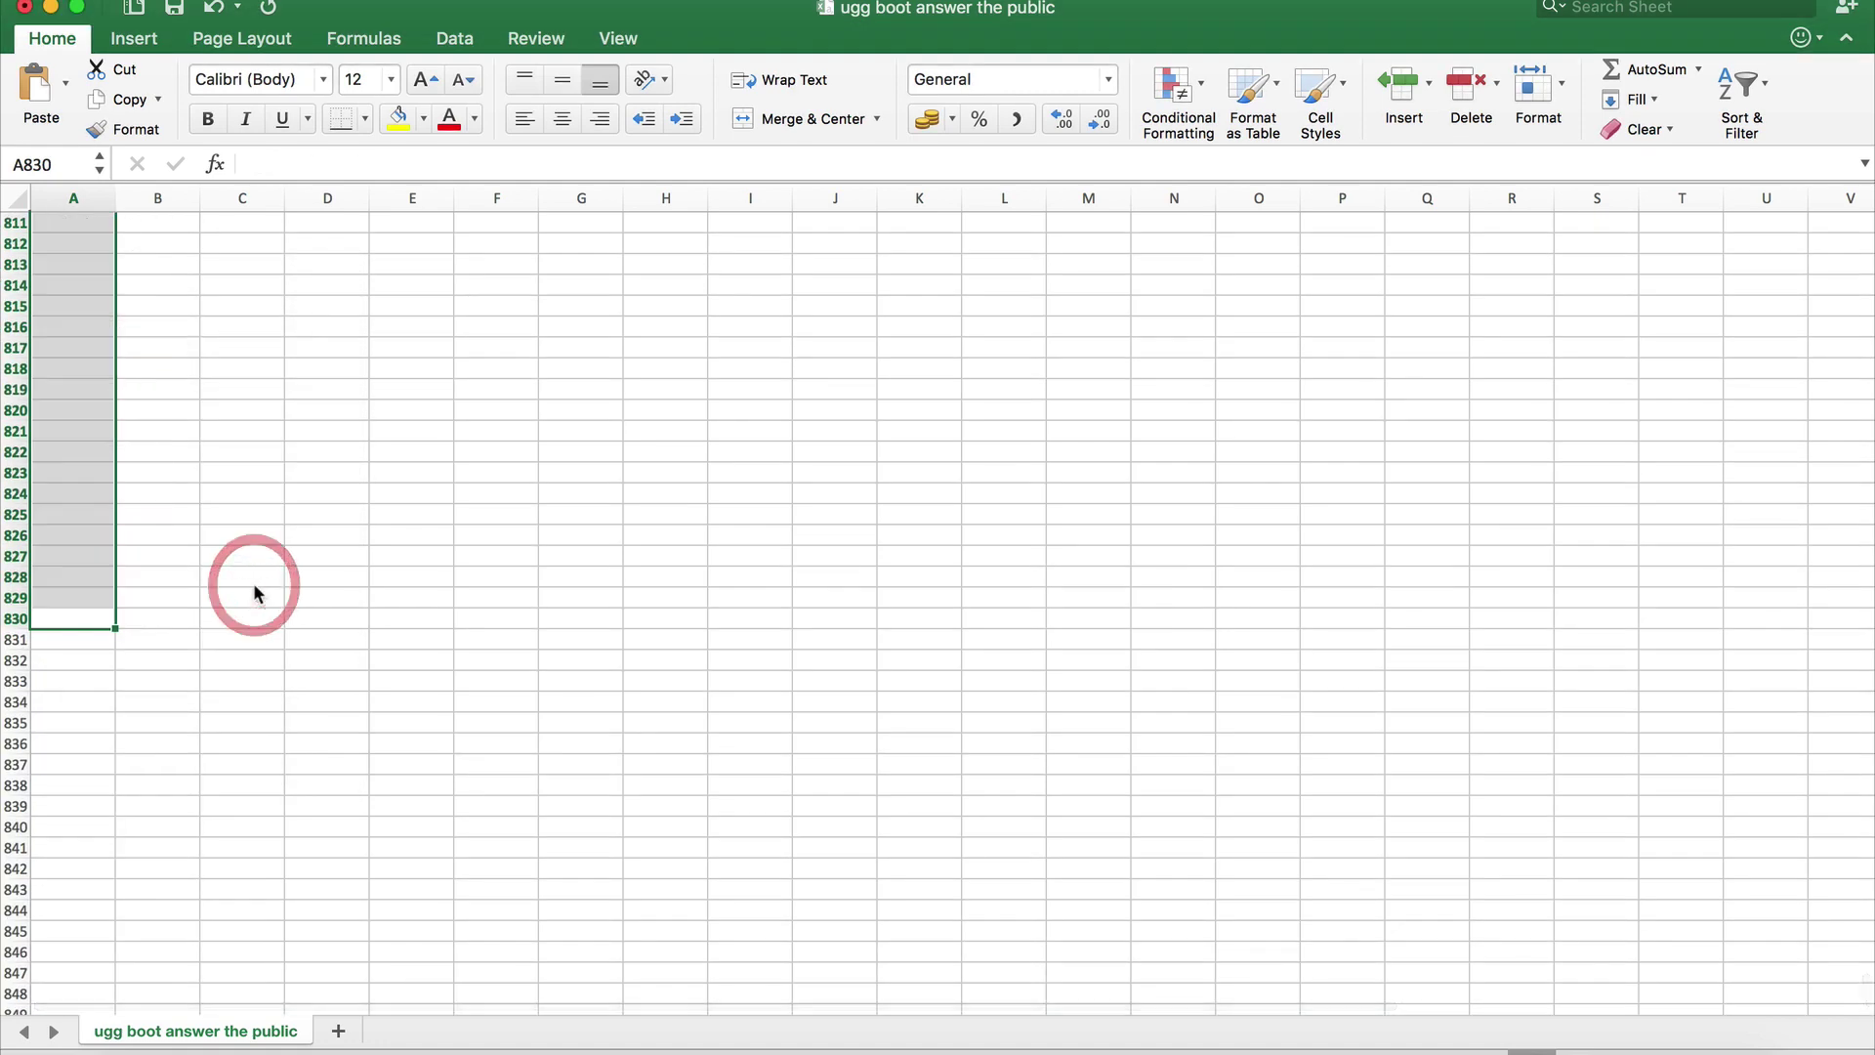
# Check the shortened keyword list and save it in its existing CSV format.
pyautogui.scroll(15, 254, 582)
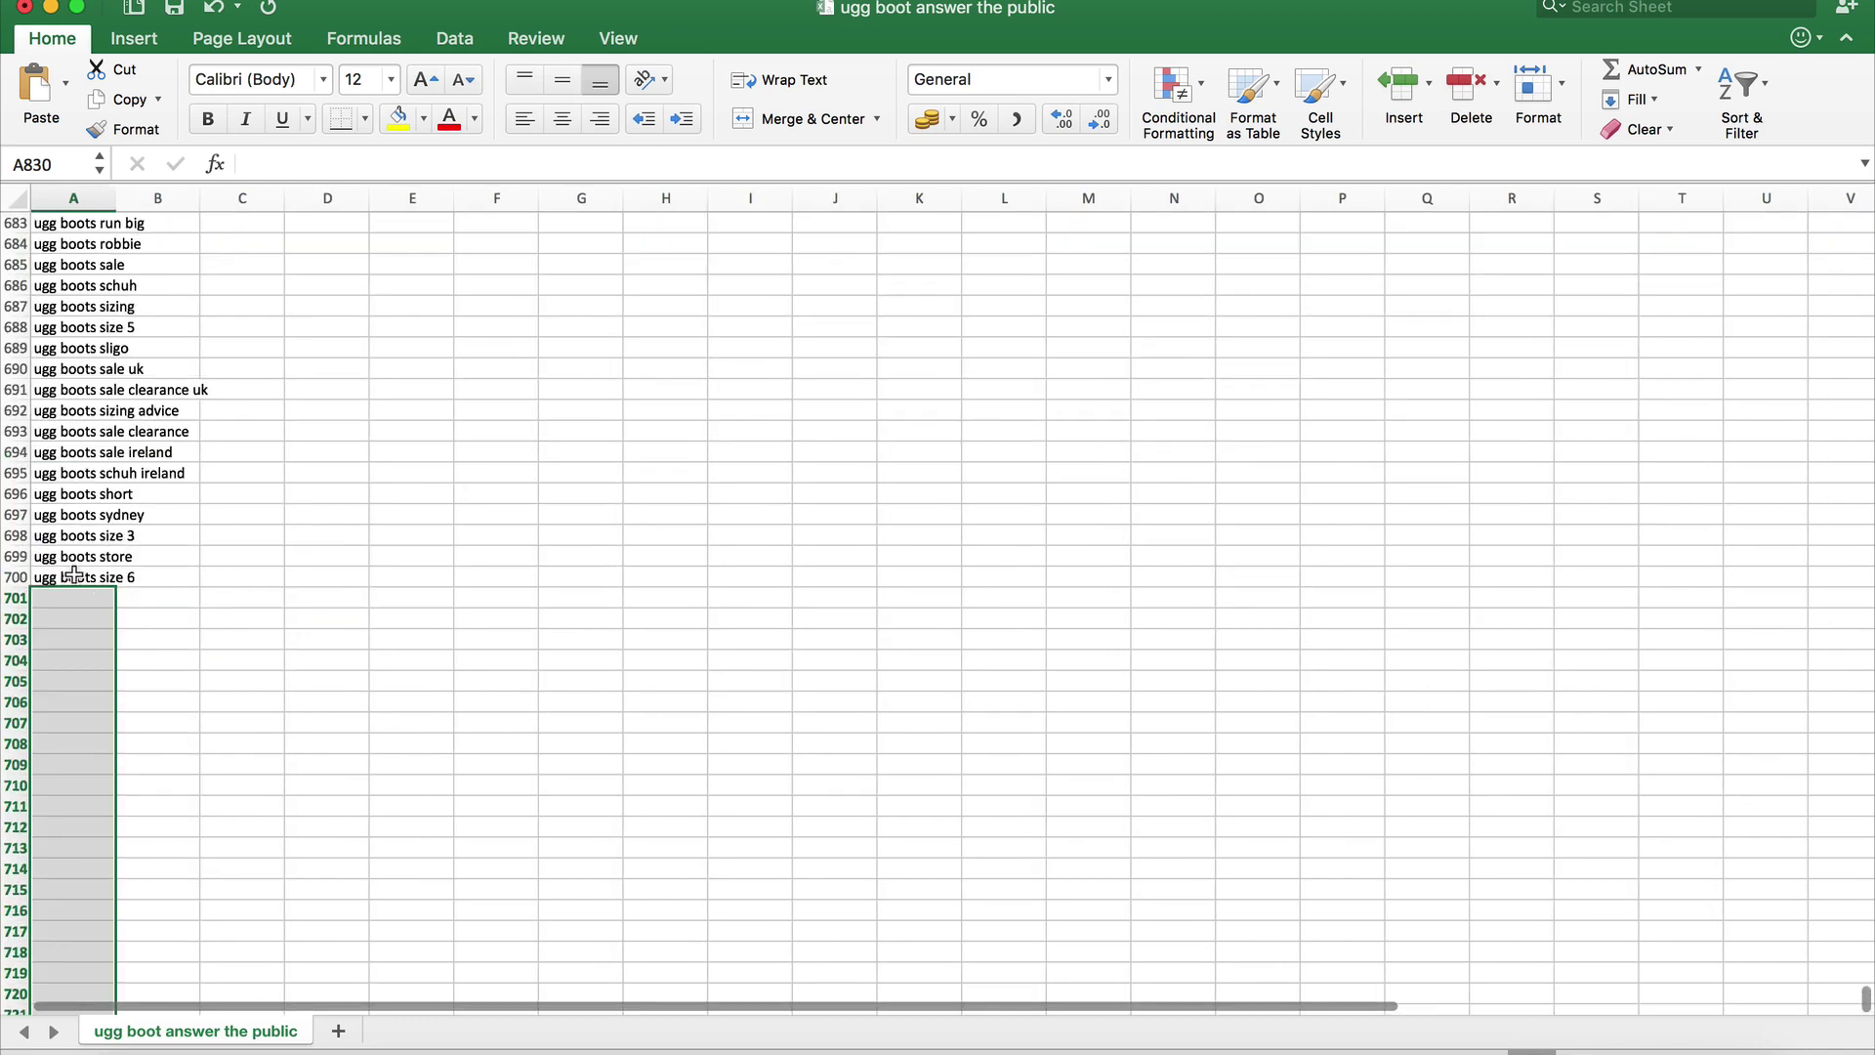
pyautogui.click(65, 574)
pyautogui.scroll(20, 132, 521)
pyautogui.scroll(5, 127, 523)
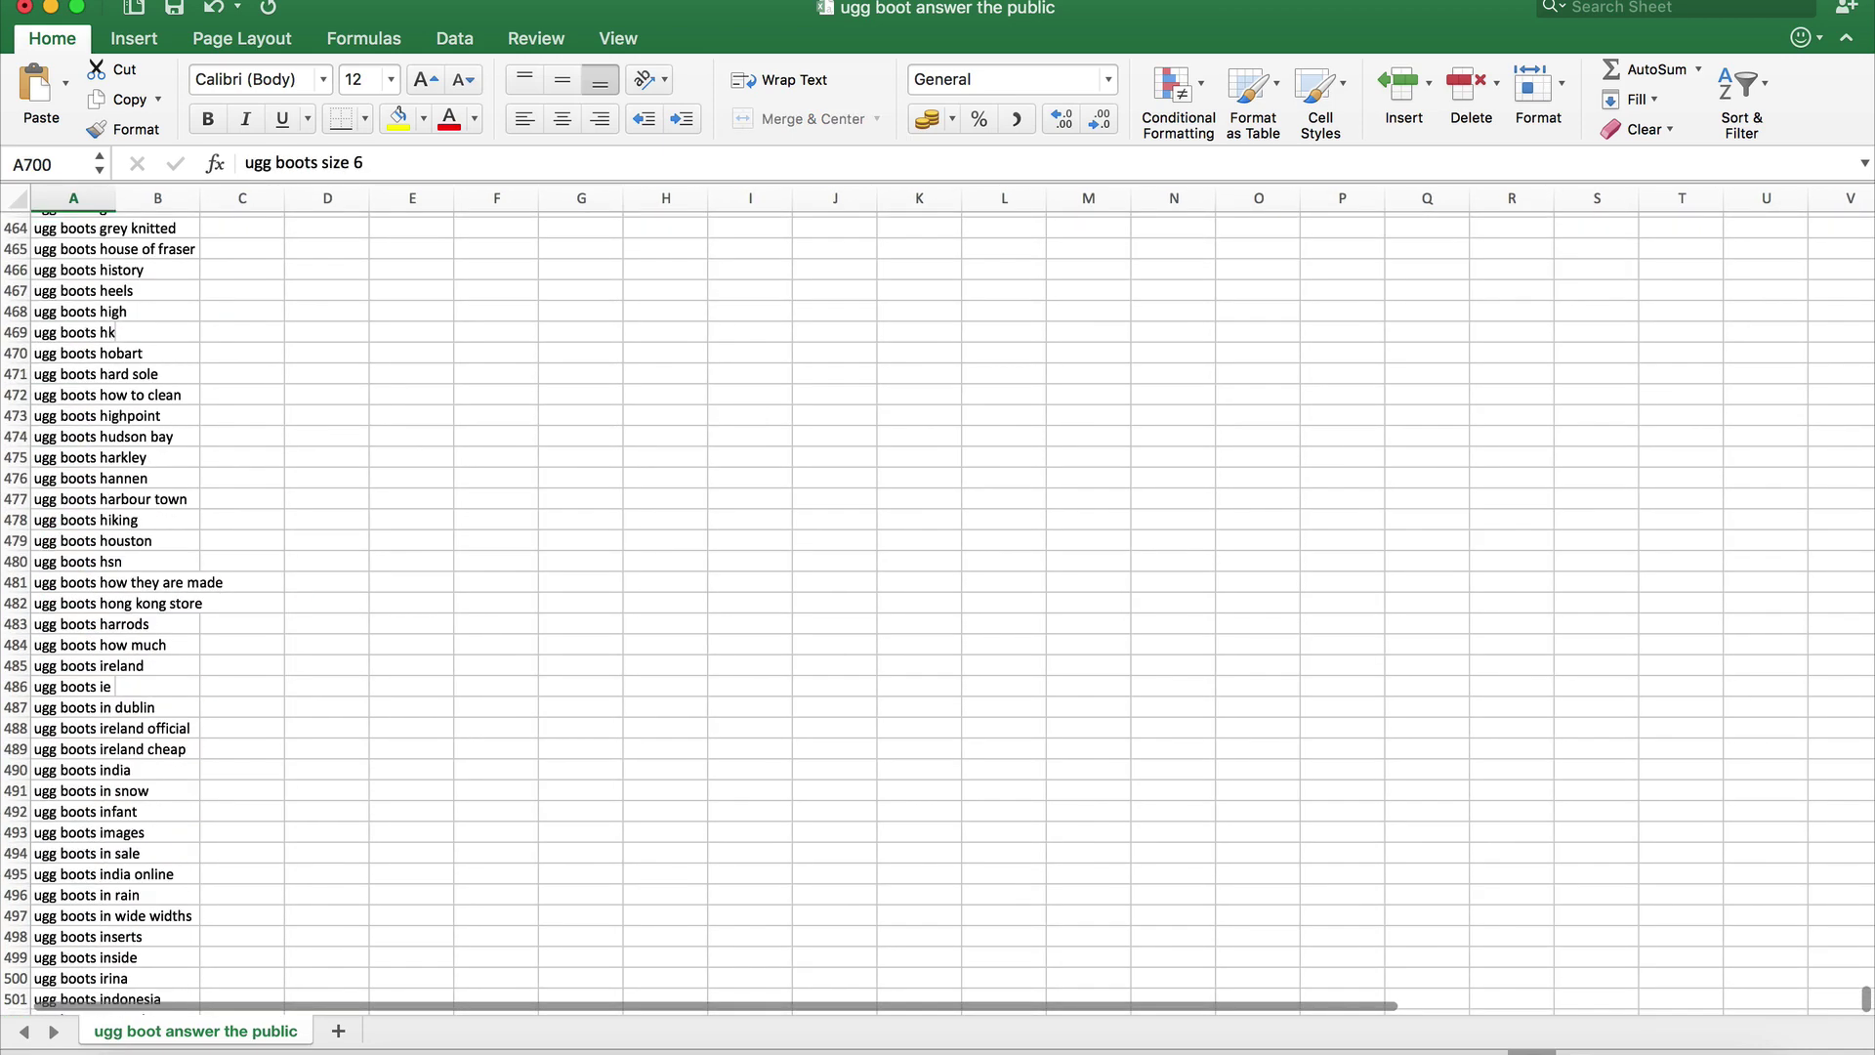
pyautogui.click(161, 2)
pyautogui.click(179, 144)
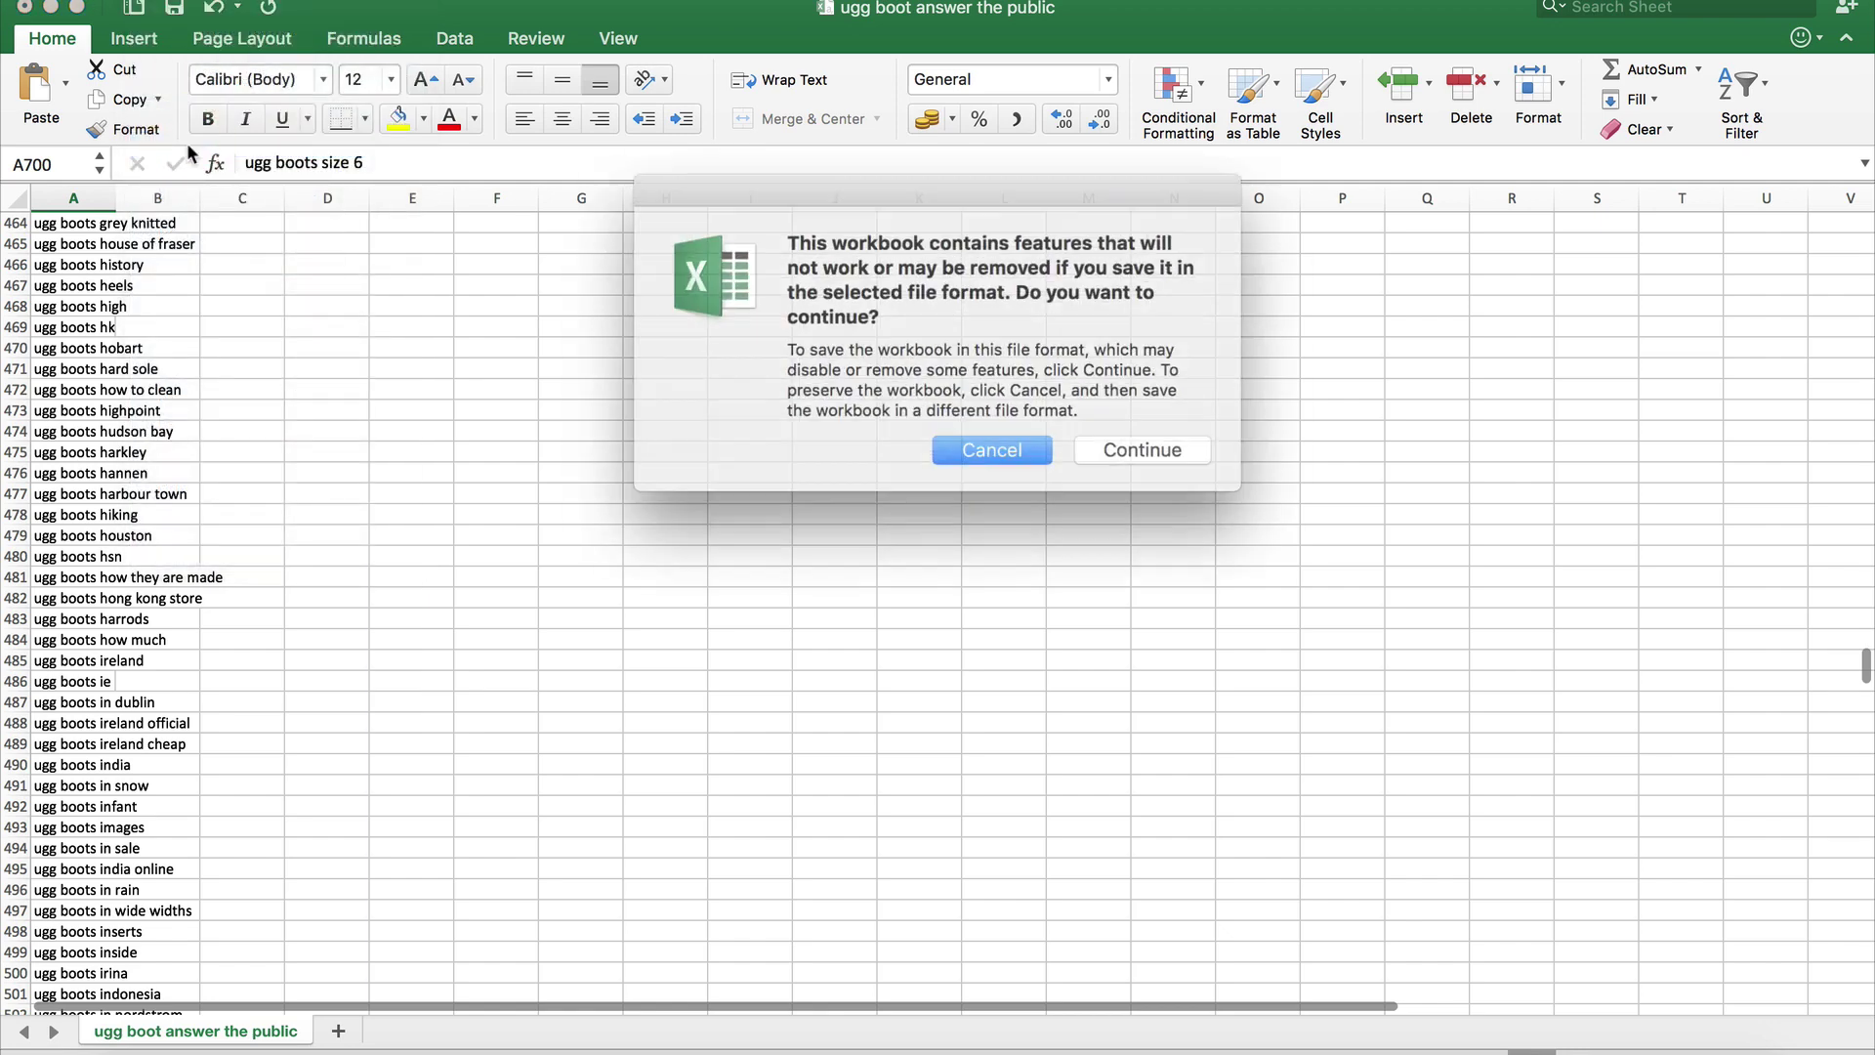
pyautogui.click(1158, 438)
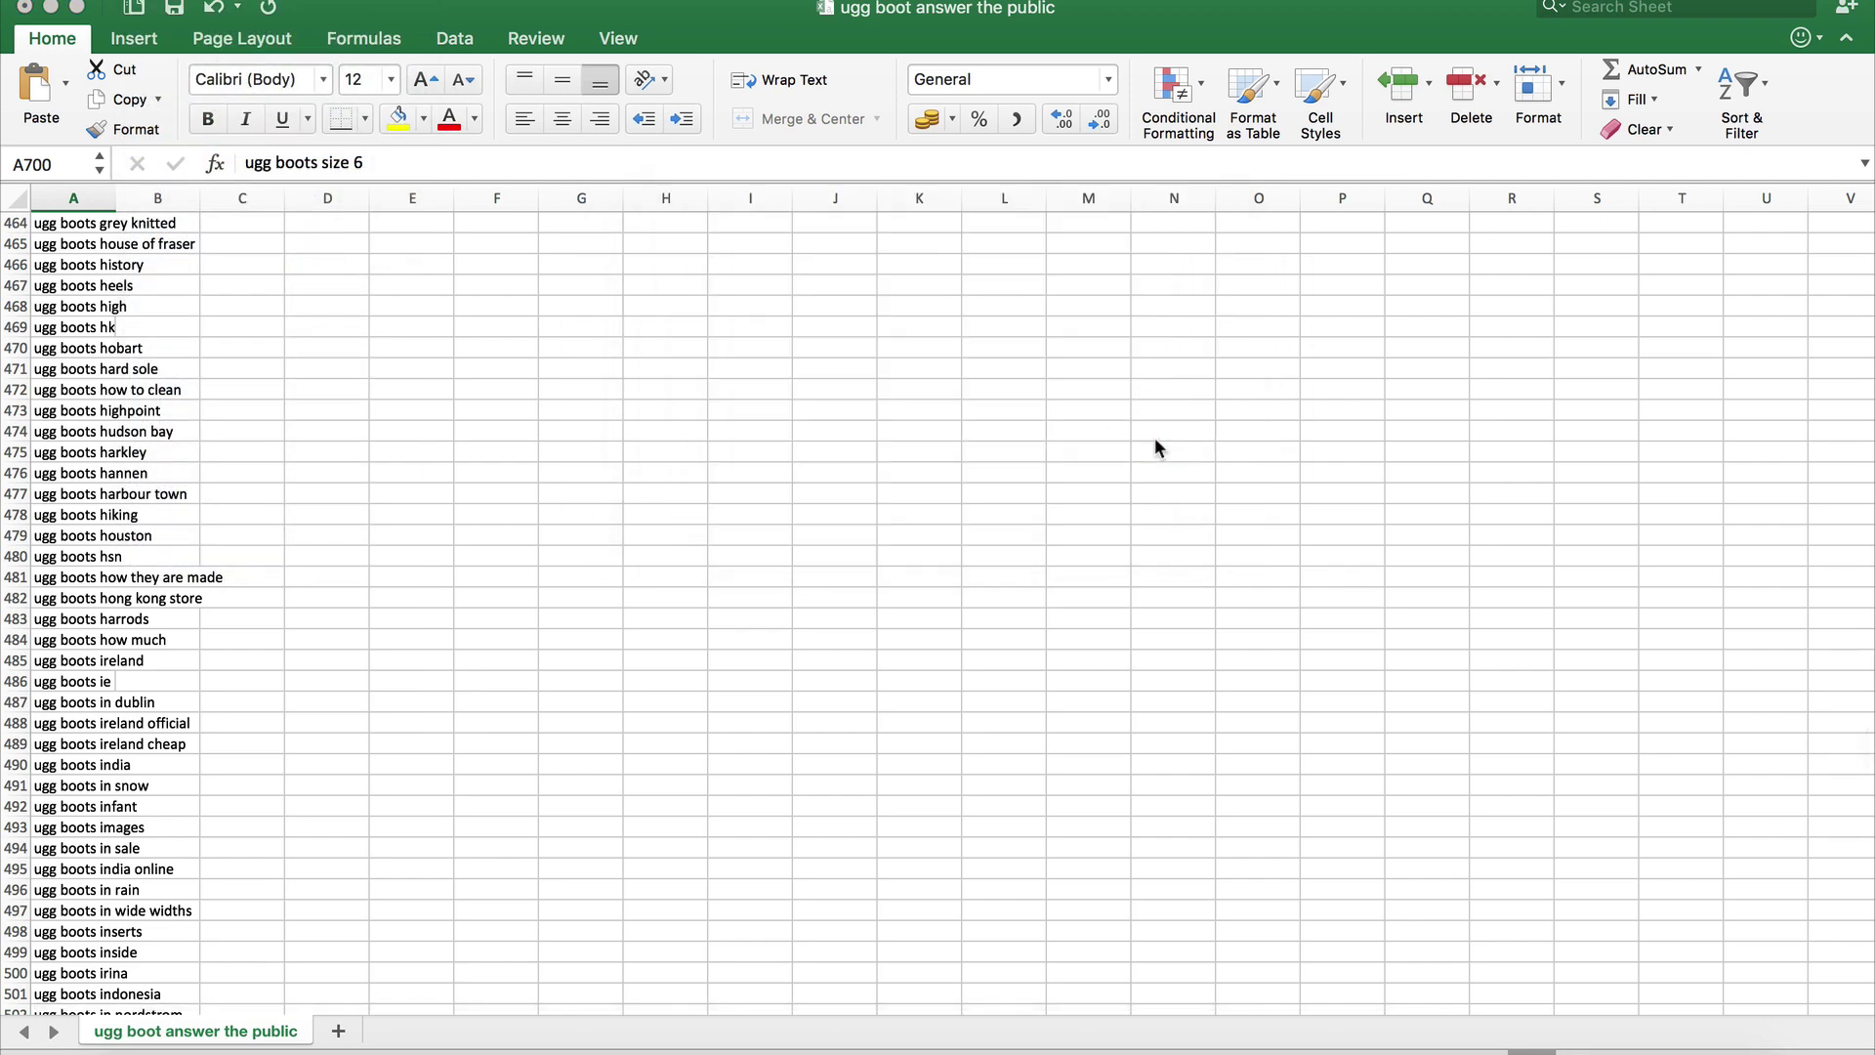
# Switch to the Google AdWords page in Chrome and open the Keyword Planner from its planning tools.
pyautogui.click(418, 1023)
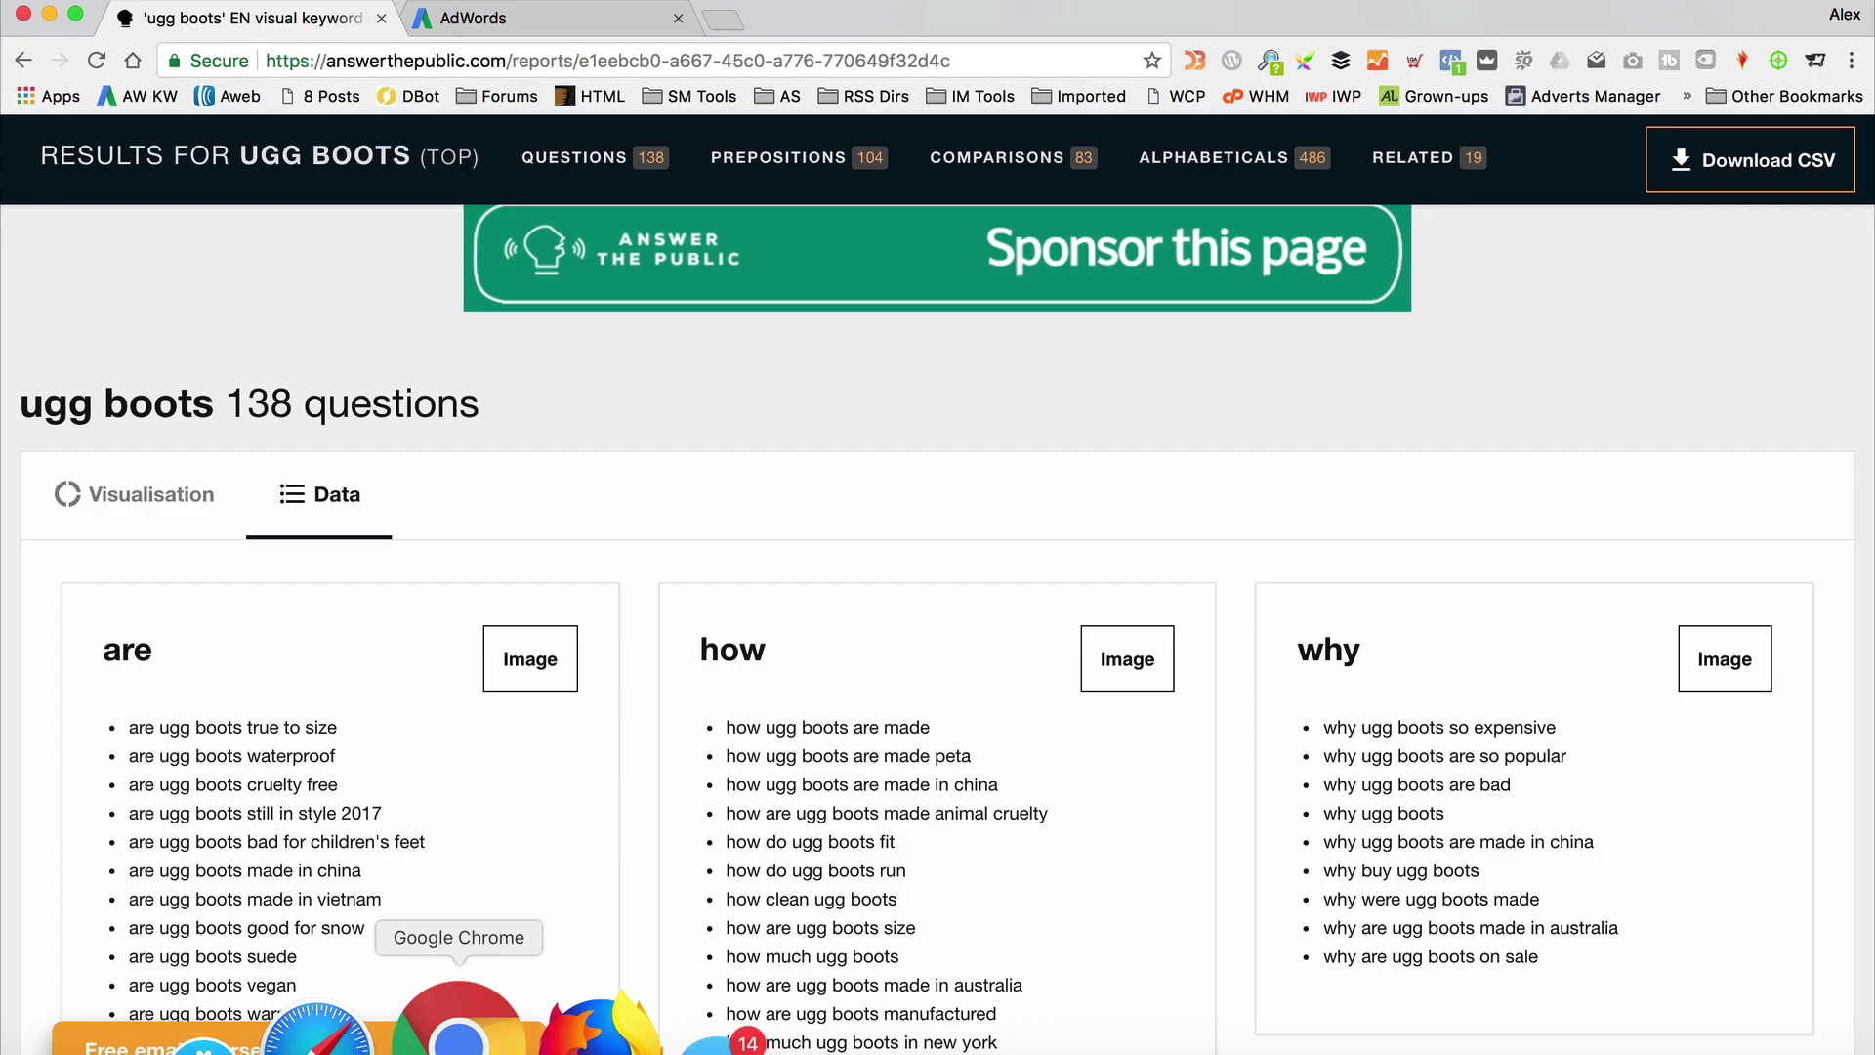
pyautogui.click(474, 18)
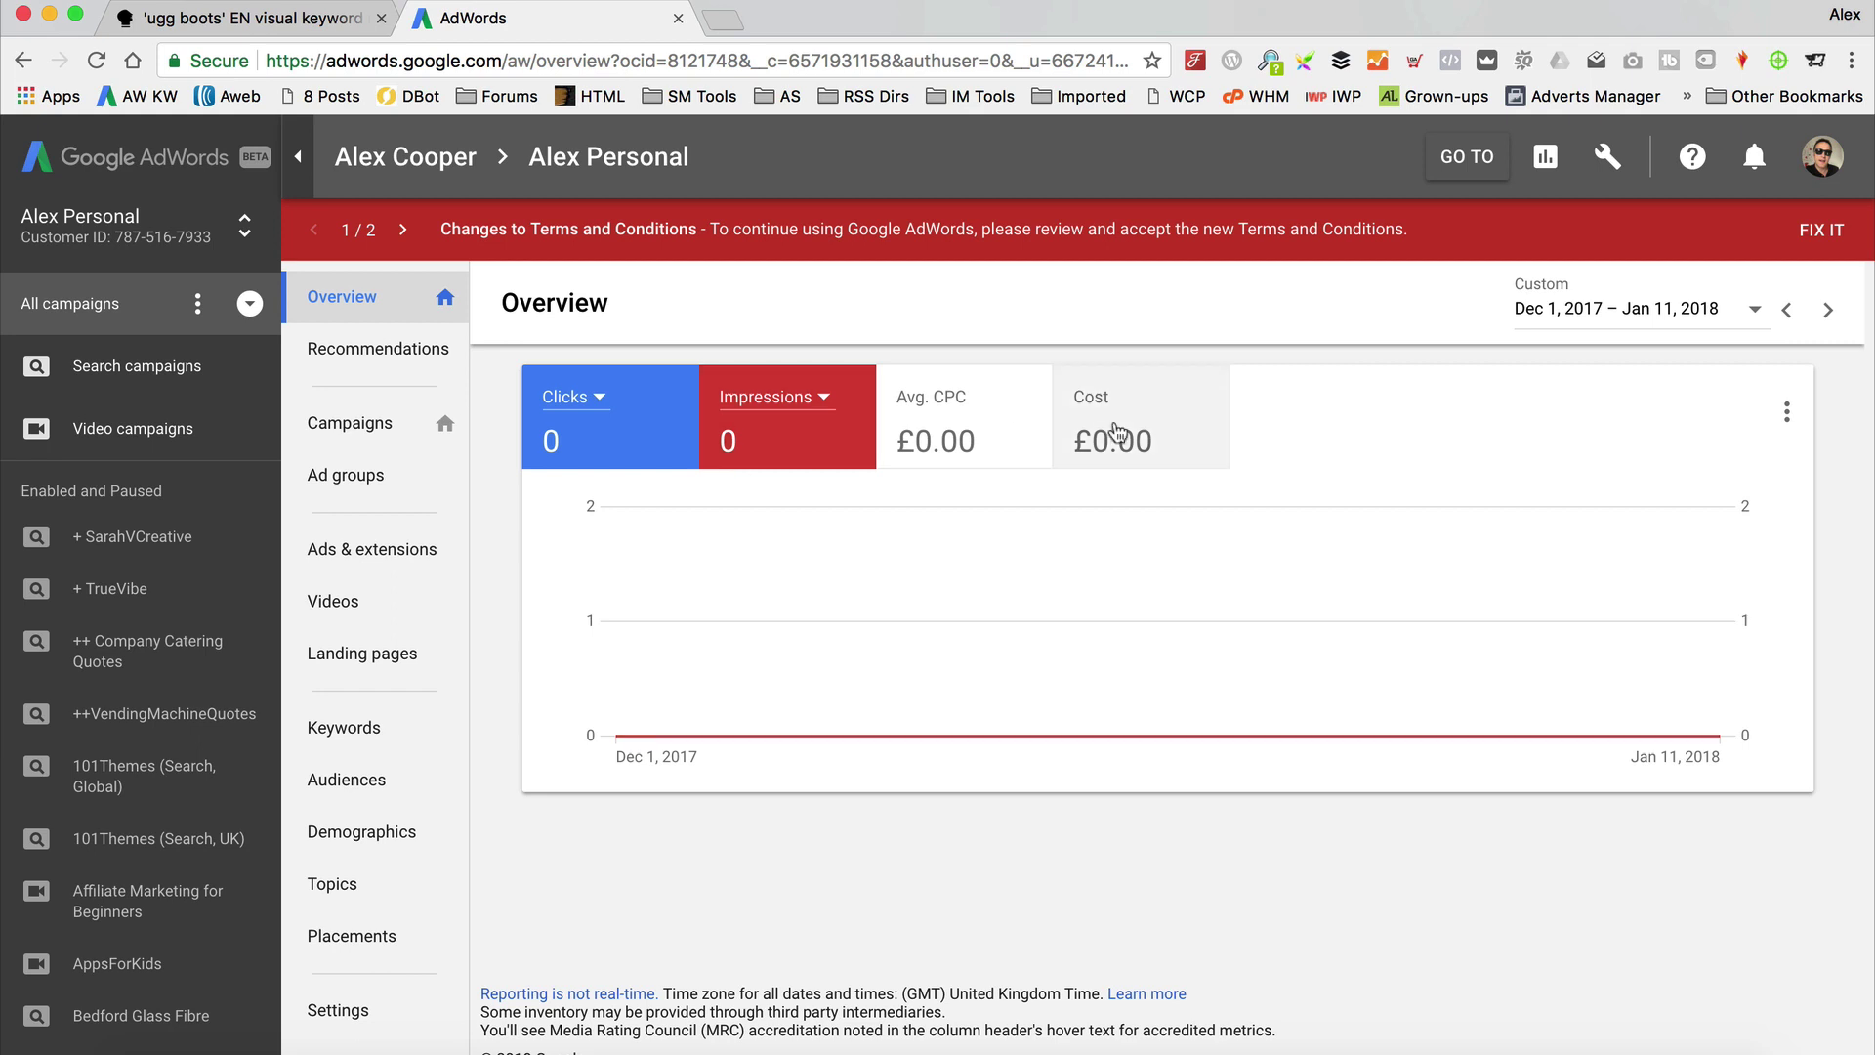
pyautogui.click(1606, 159)
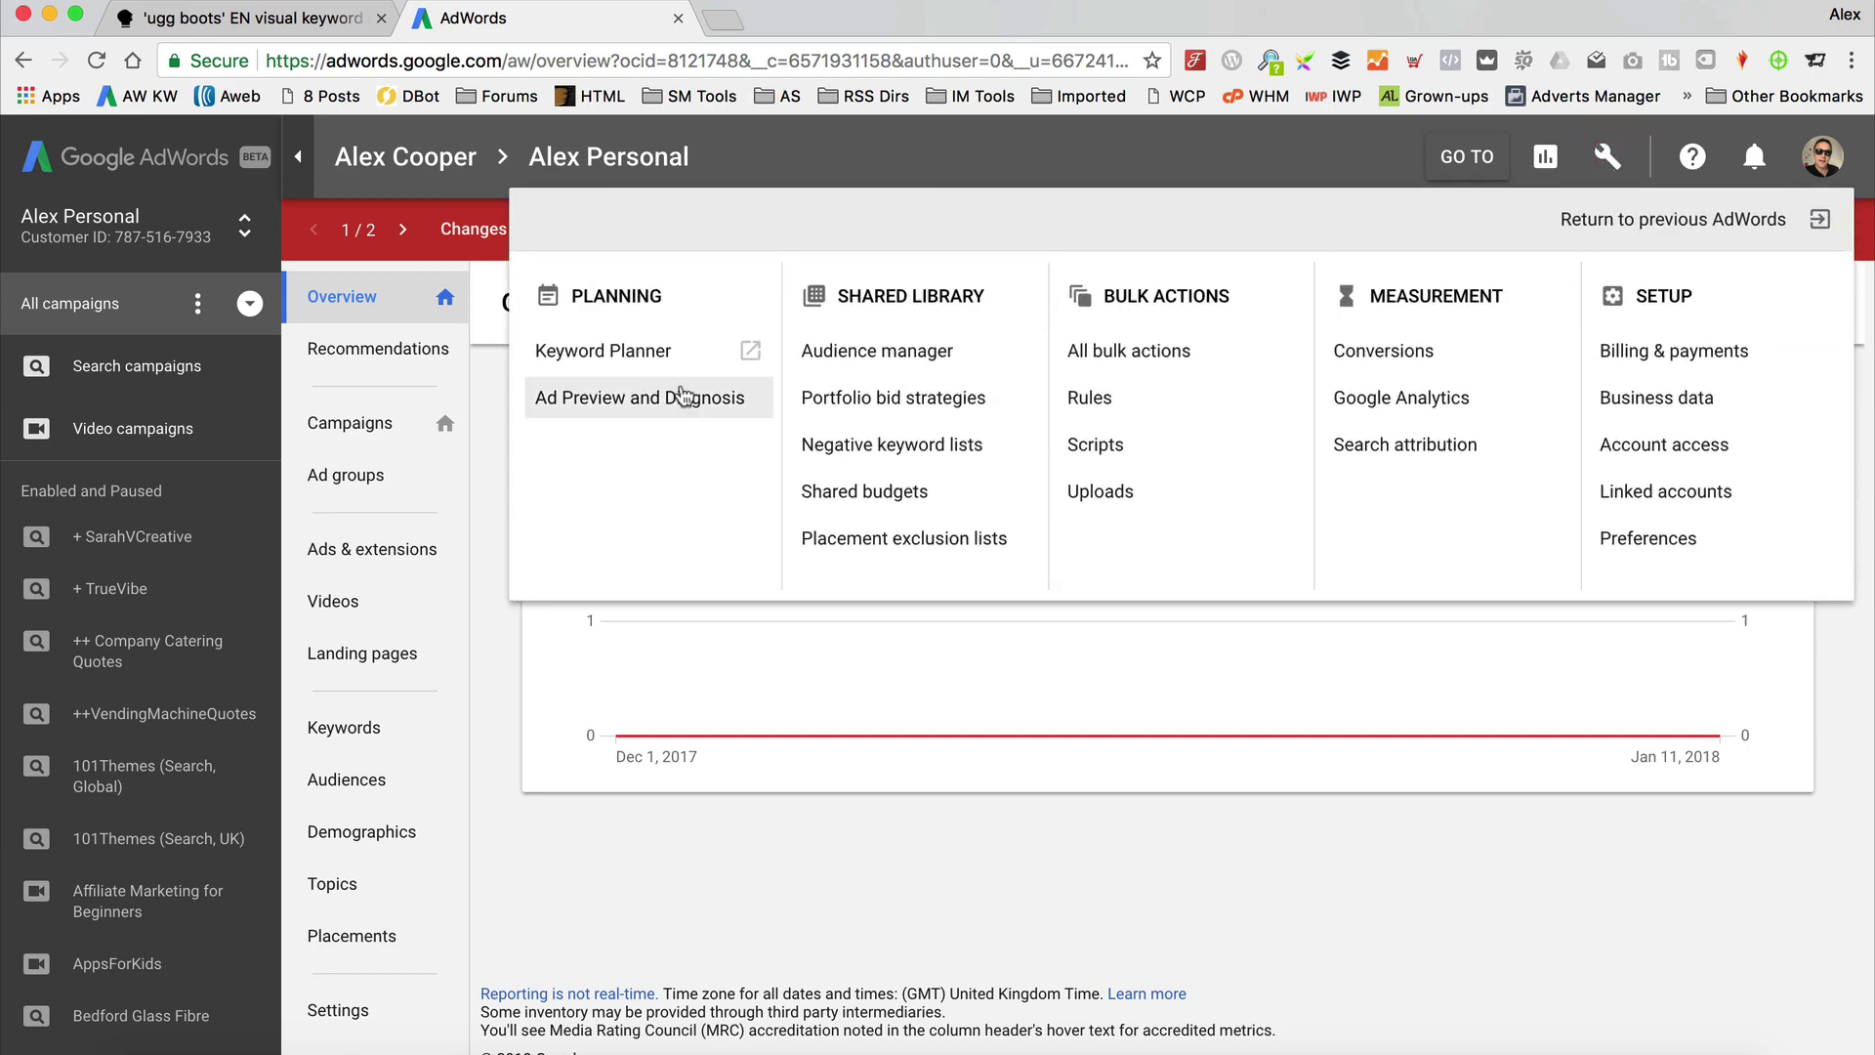
pyautogui.click(633, 348)
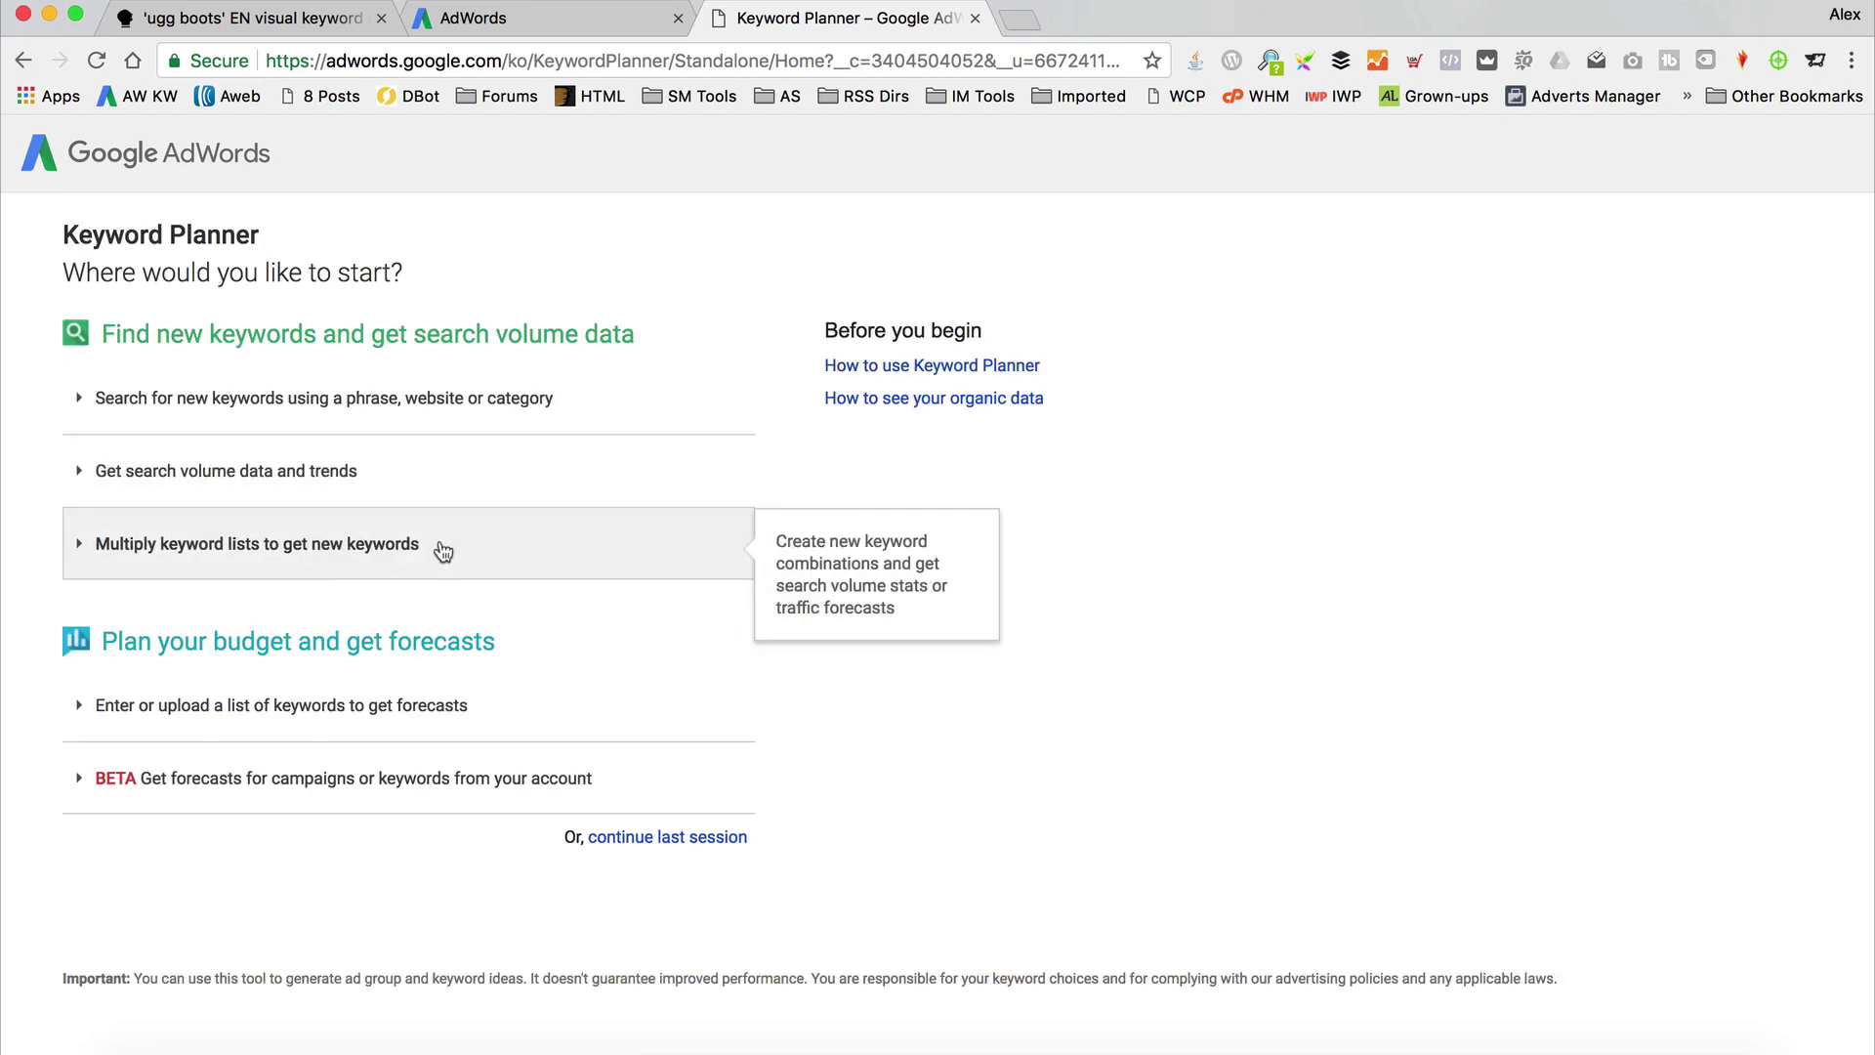
# Expand the search volume data and trends form and upload "ugg boot answer the public.csv" from Downloads as its keyword file.
pyautogui.click(160, 473)
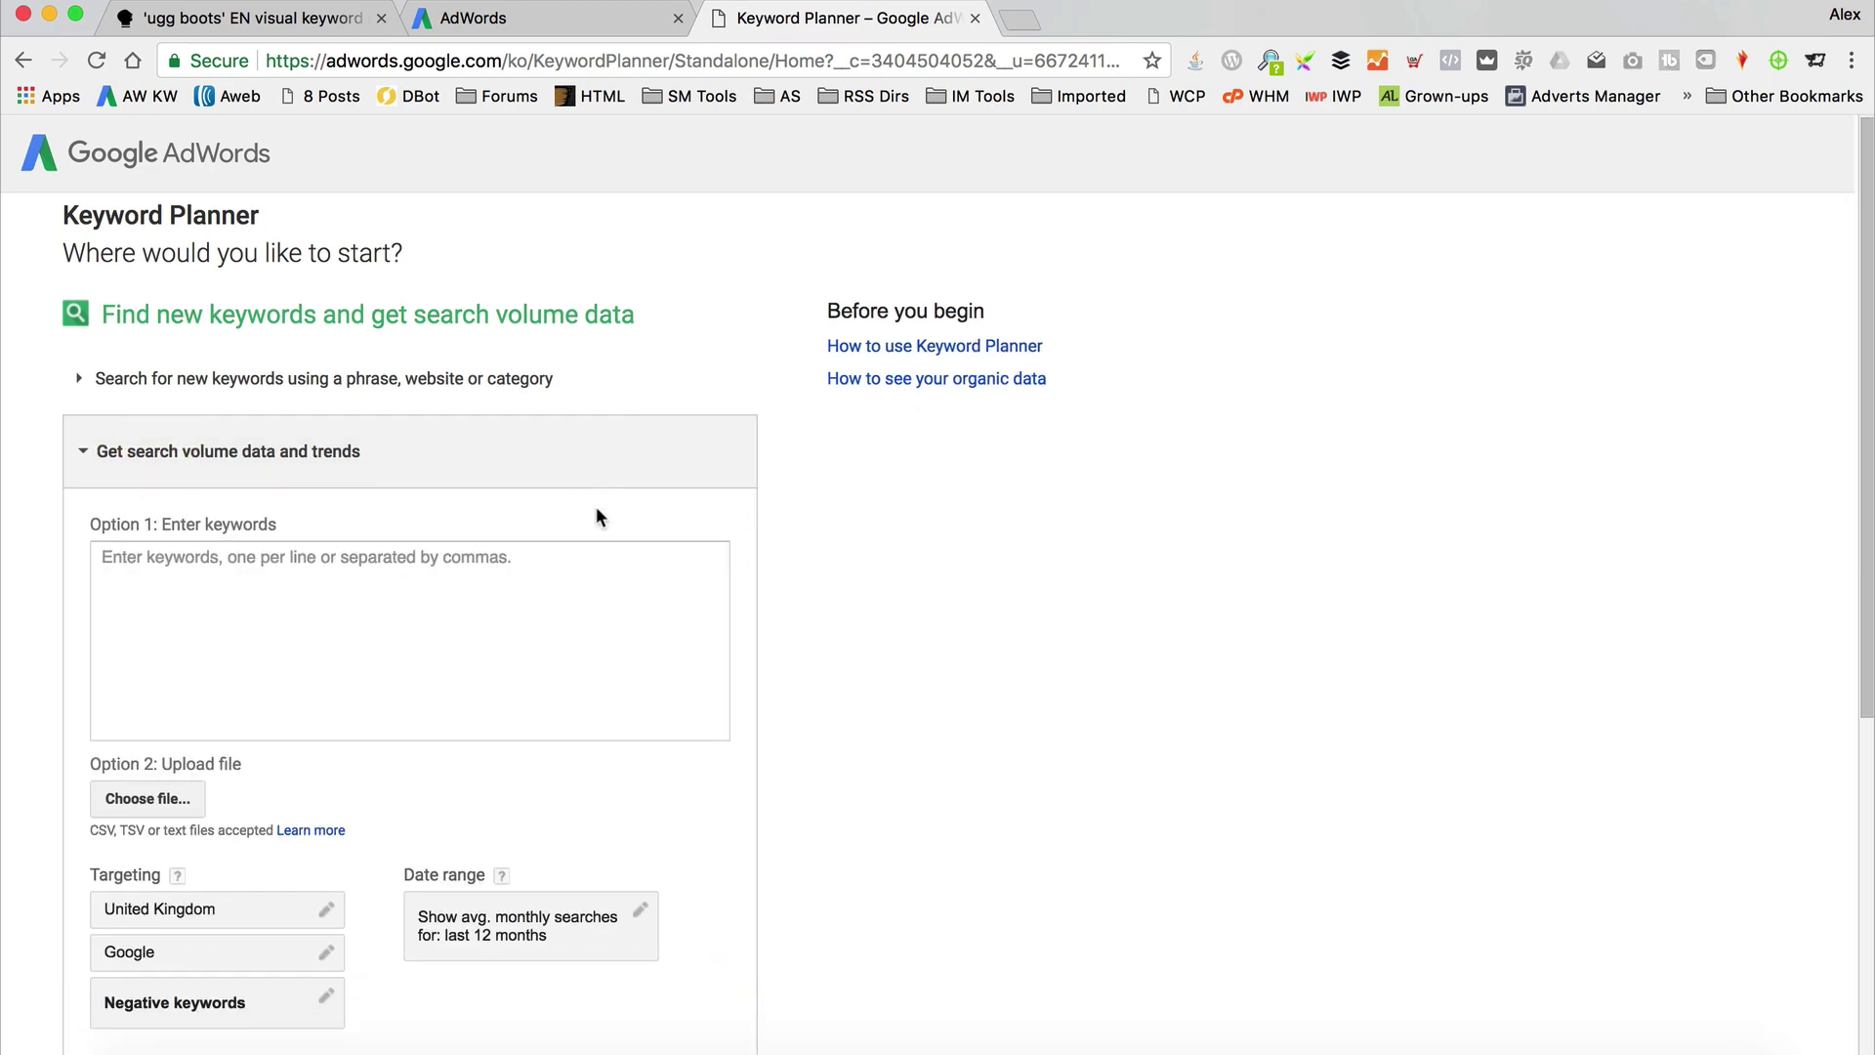
pyautogui.scroll(-3, 596, 505)
pyautogui.click(163, 617)
pyautogui.click(835, 211)
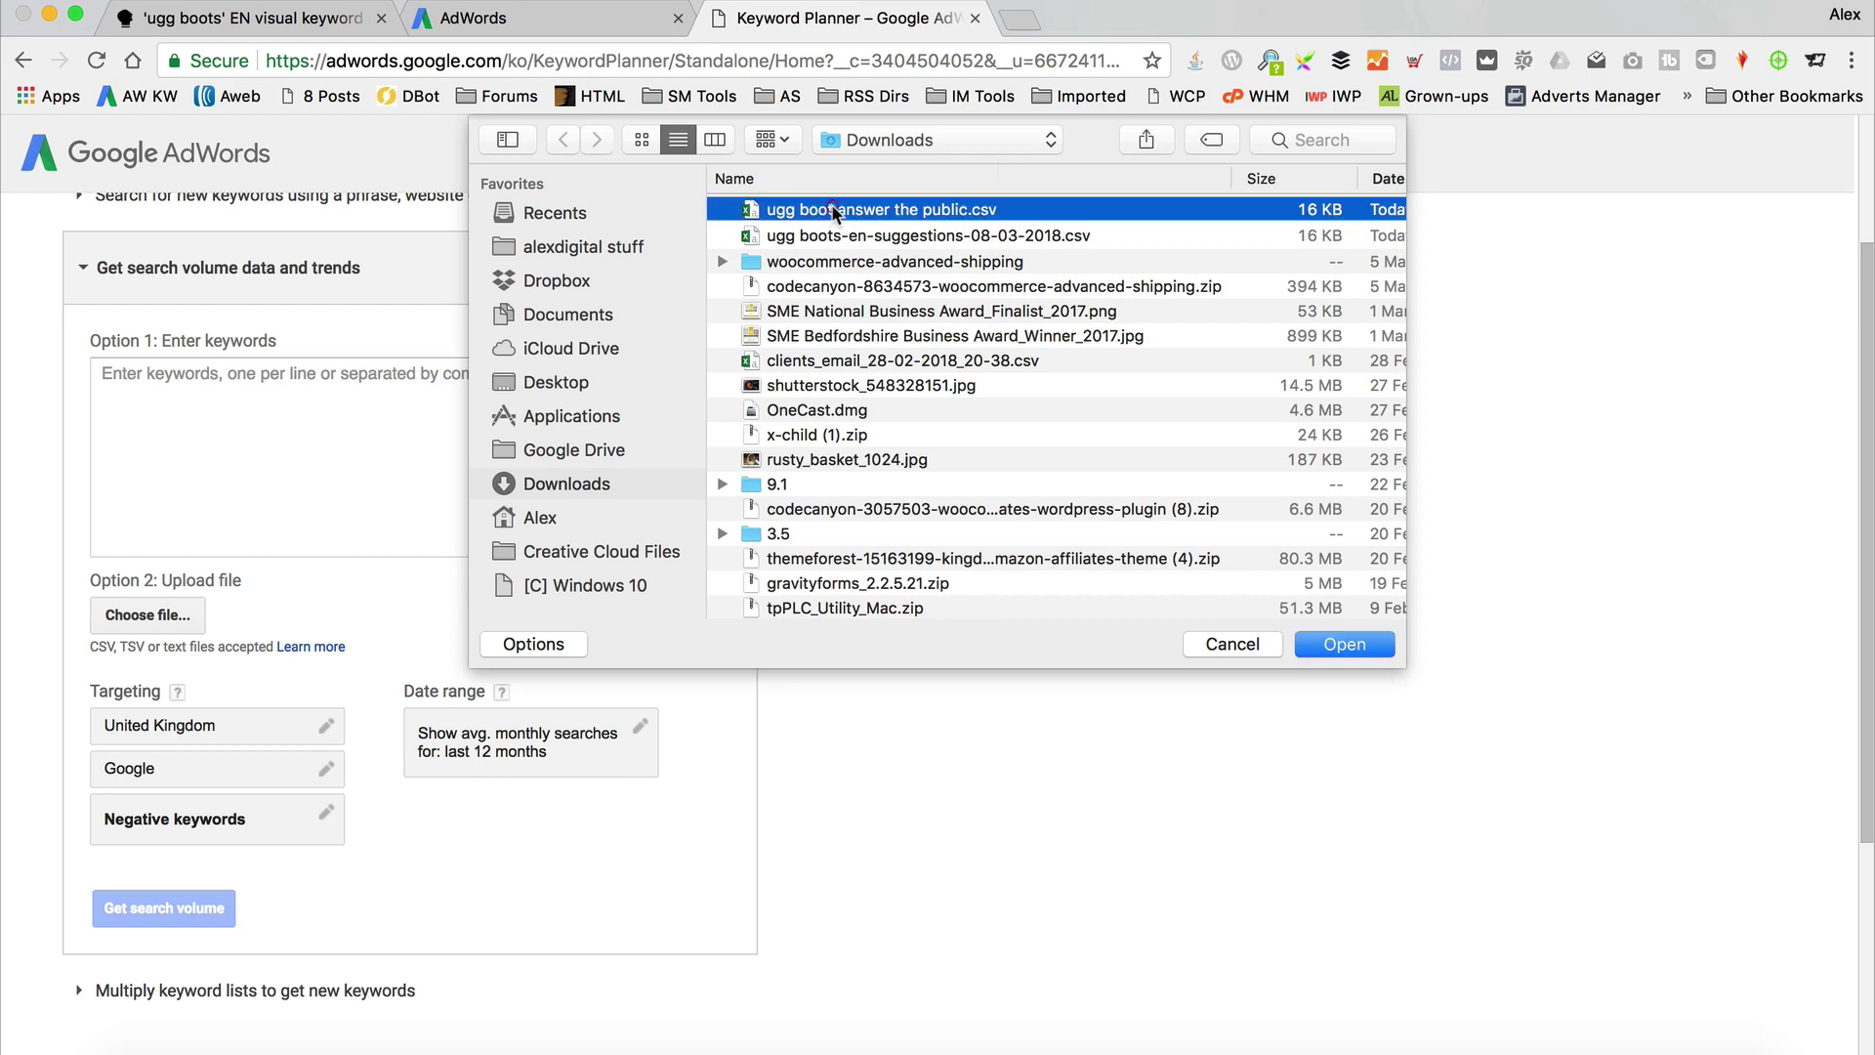
pyautogui.click(1359, 647)
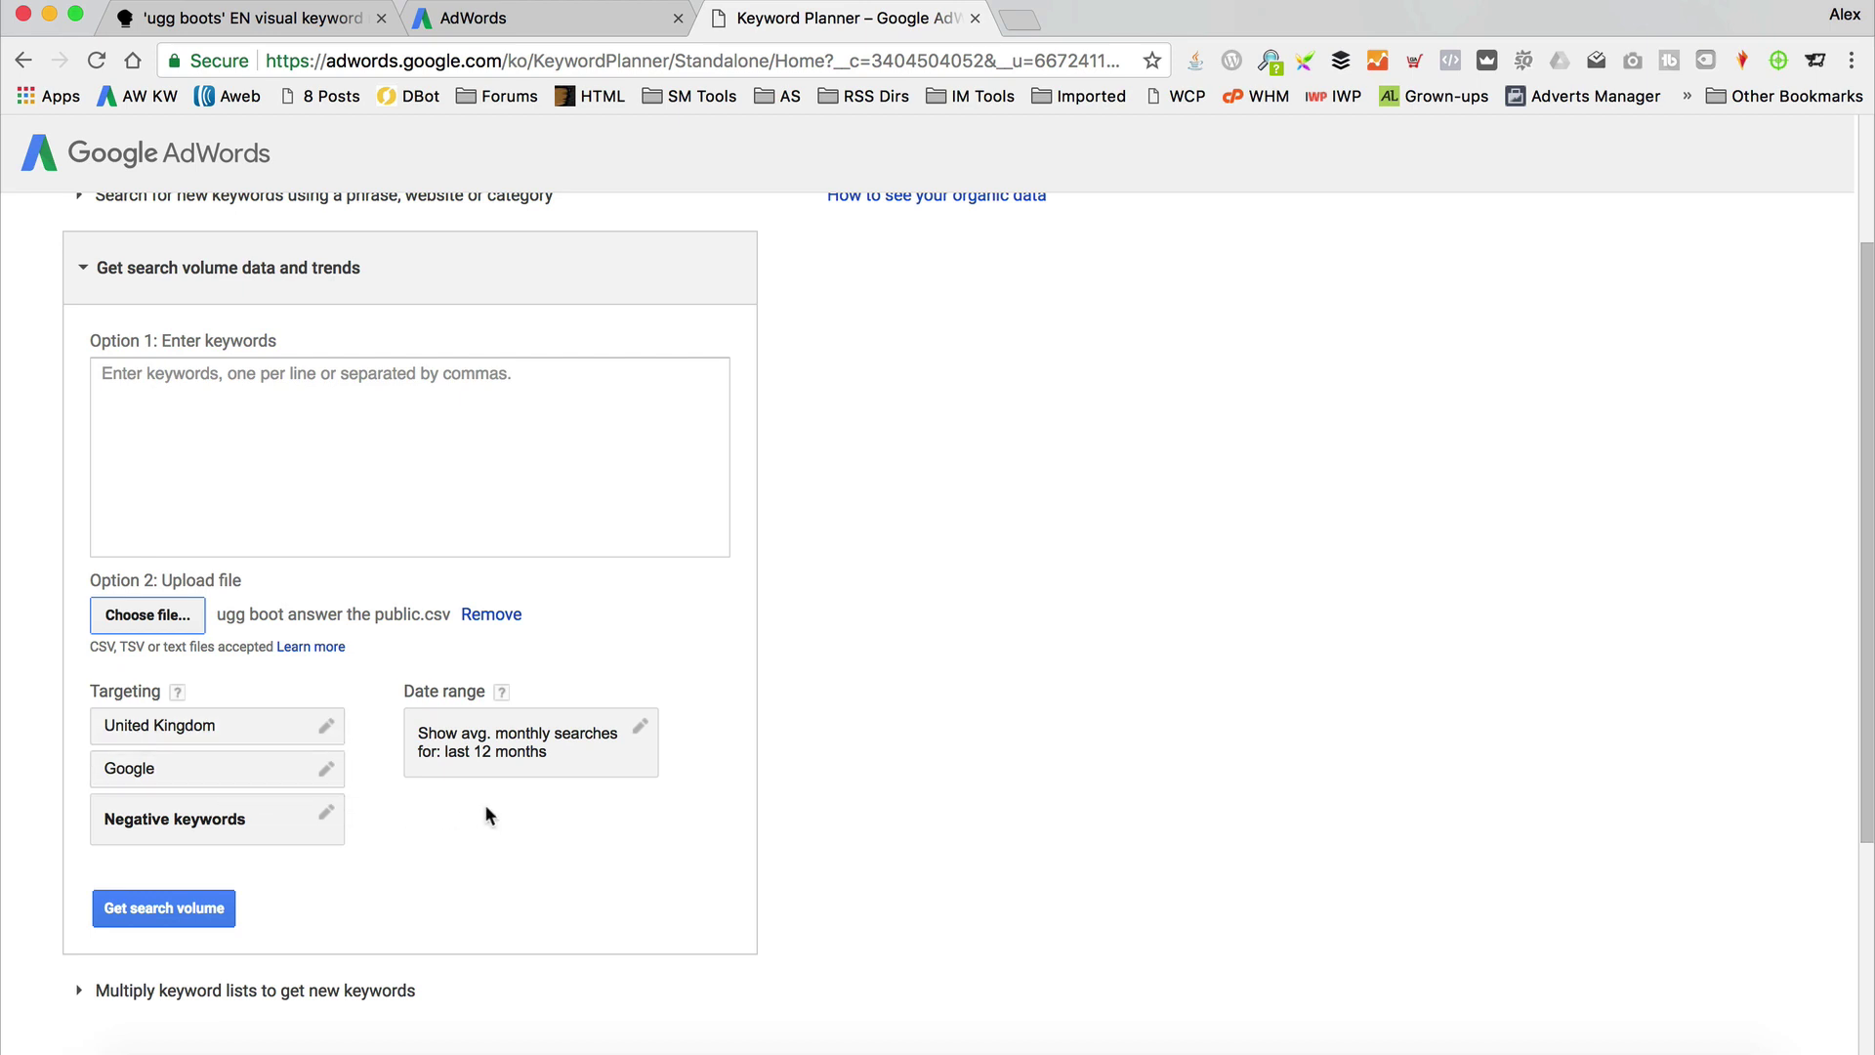
# Look at the negative keywords and date range options of the search volume form.
pyautogui.scroll(-1, 486, 810)
pyautogui.click(276, 757)
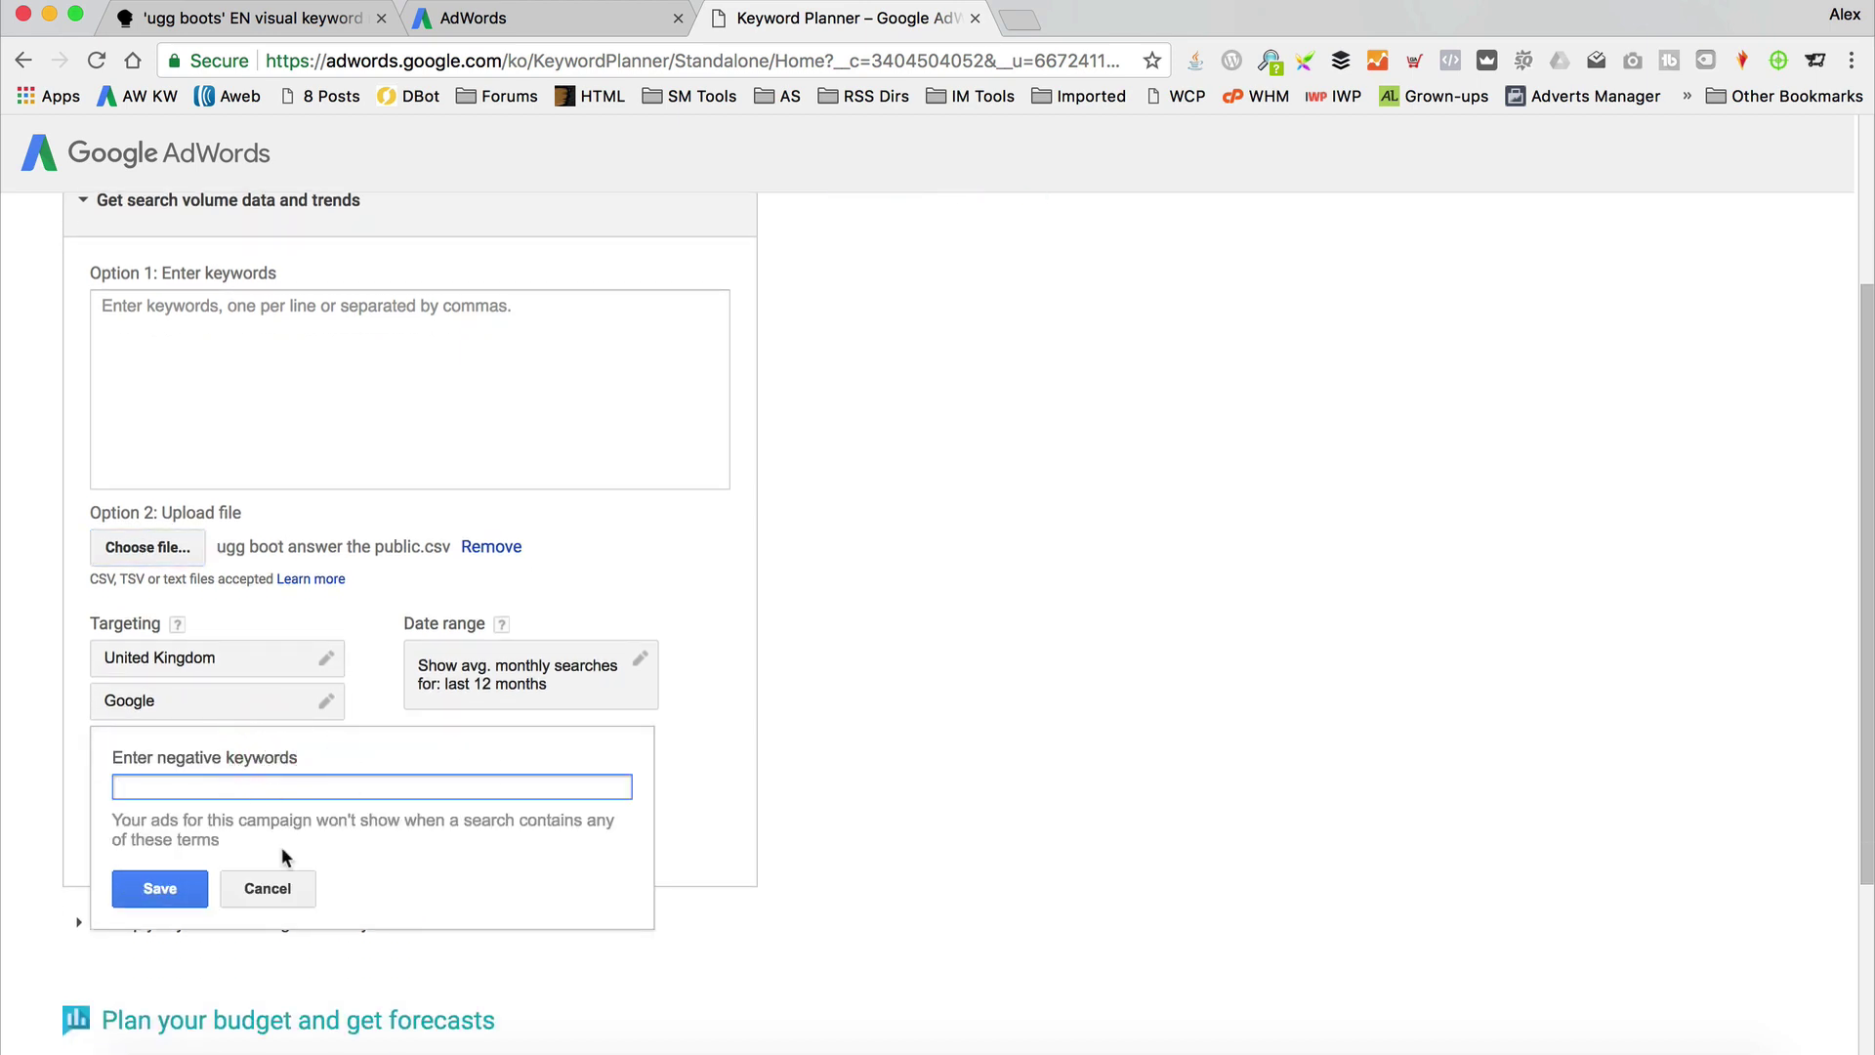
pyautogui.click(272, 889)
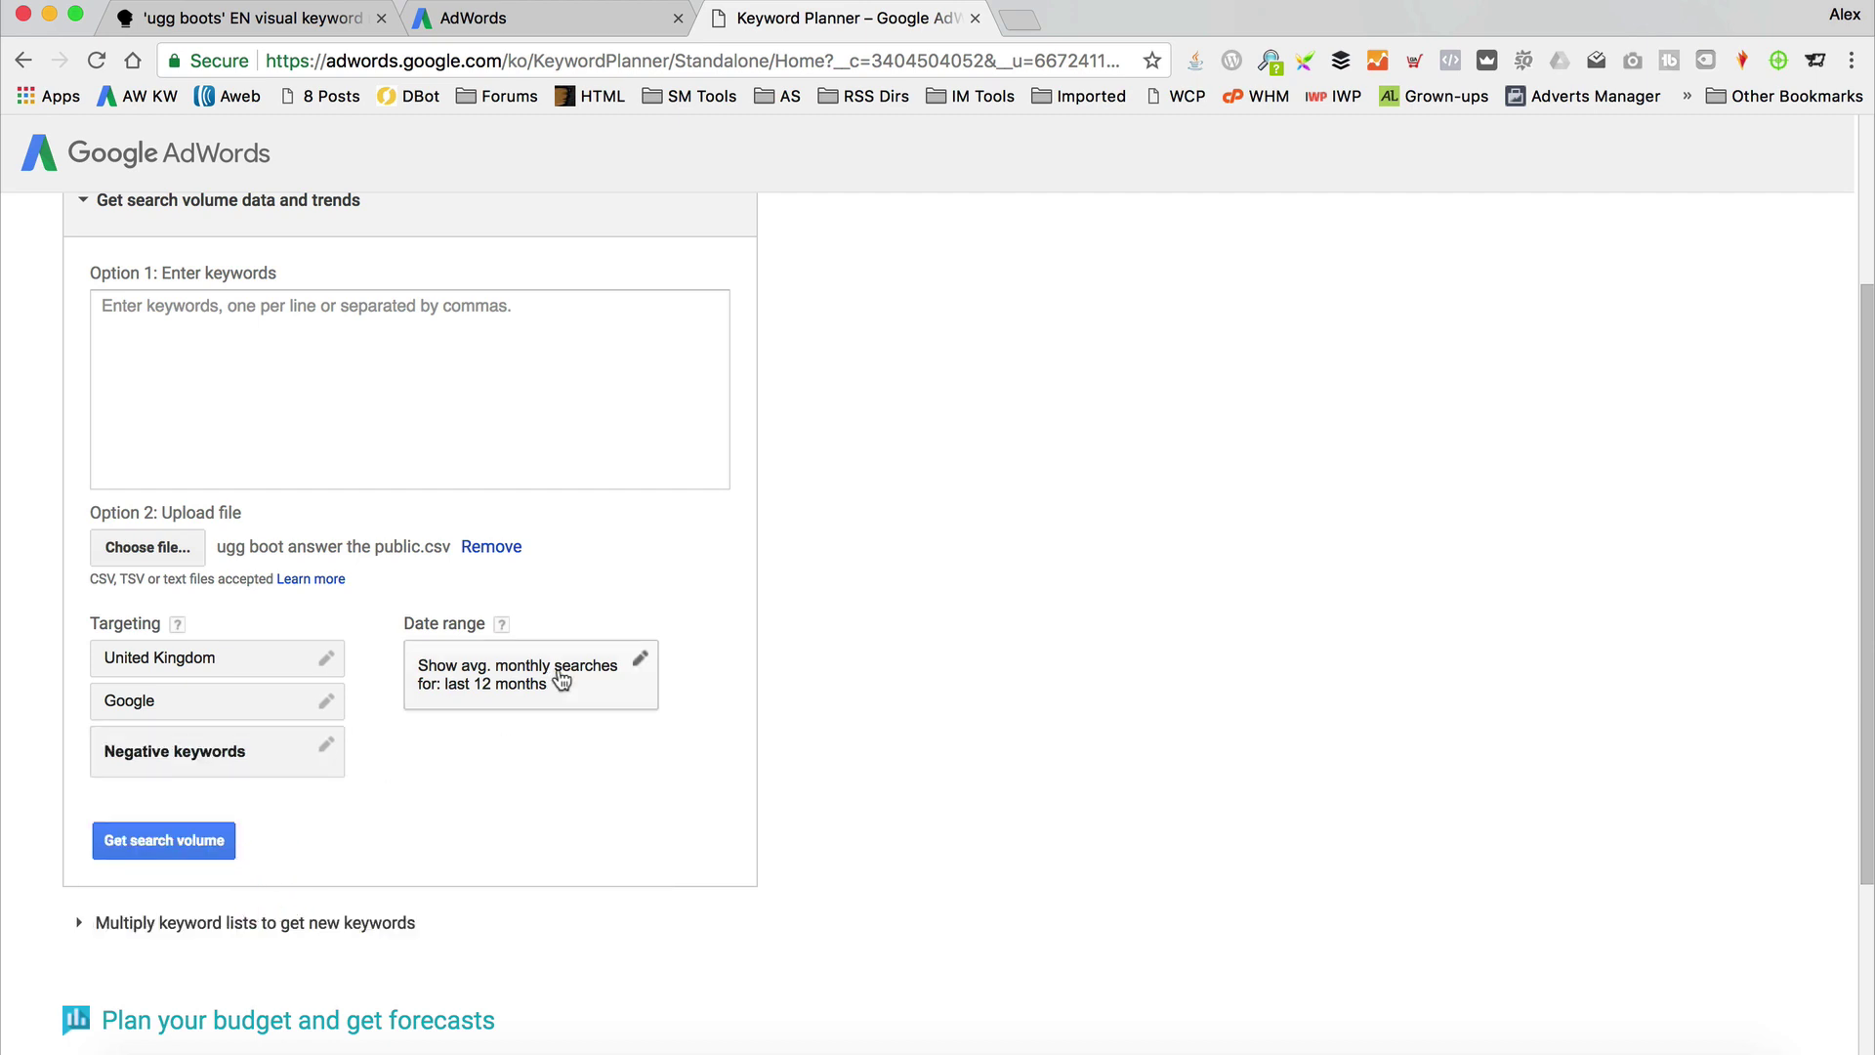
pyautogui.click(596, 674)
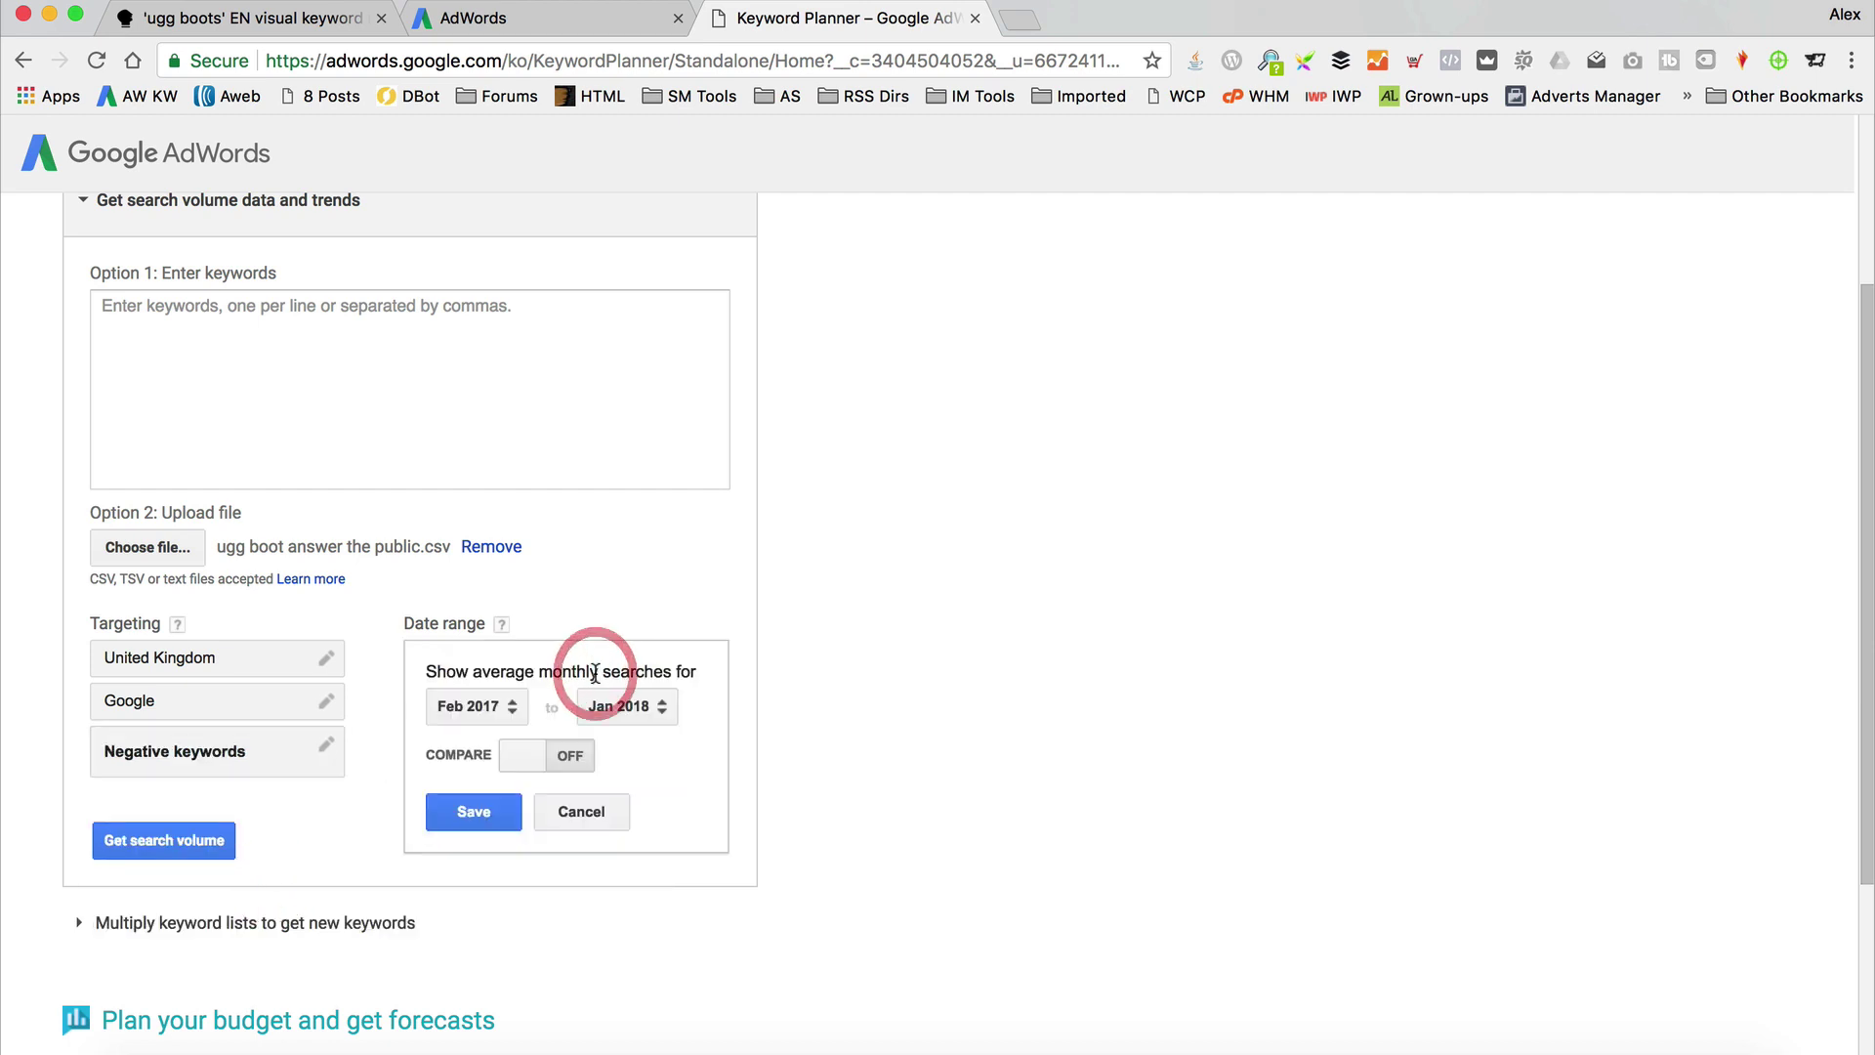
pyautogui.click(586, 812)
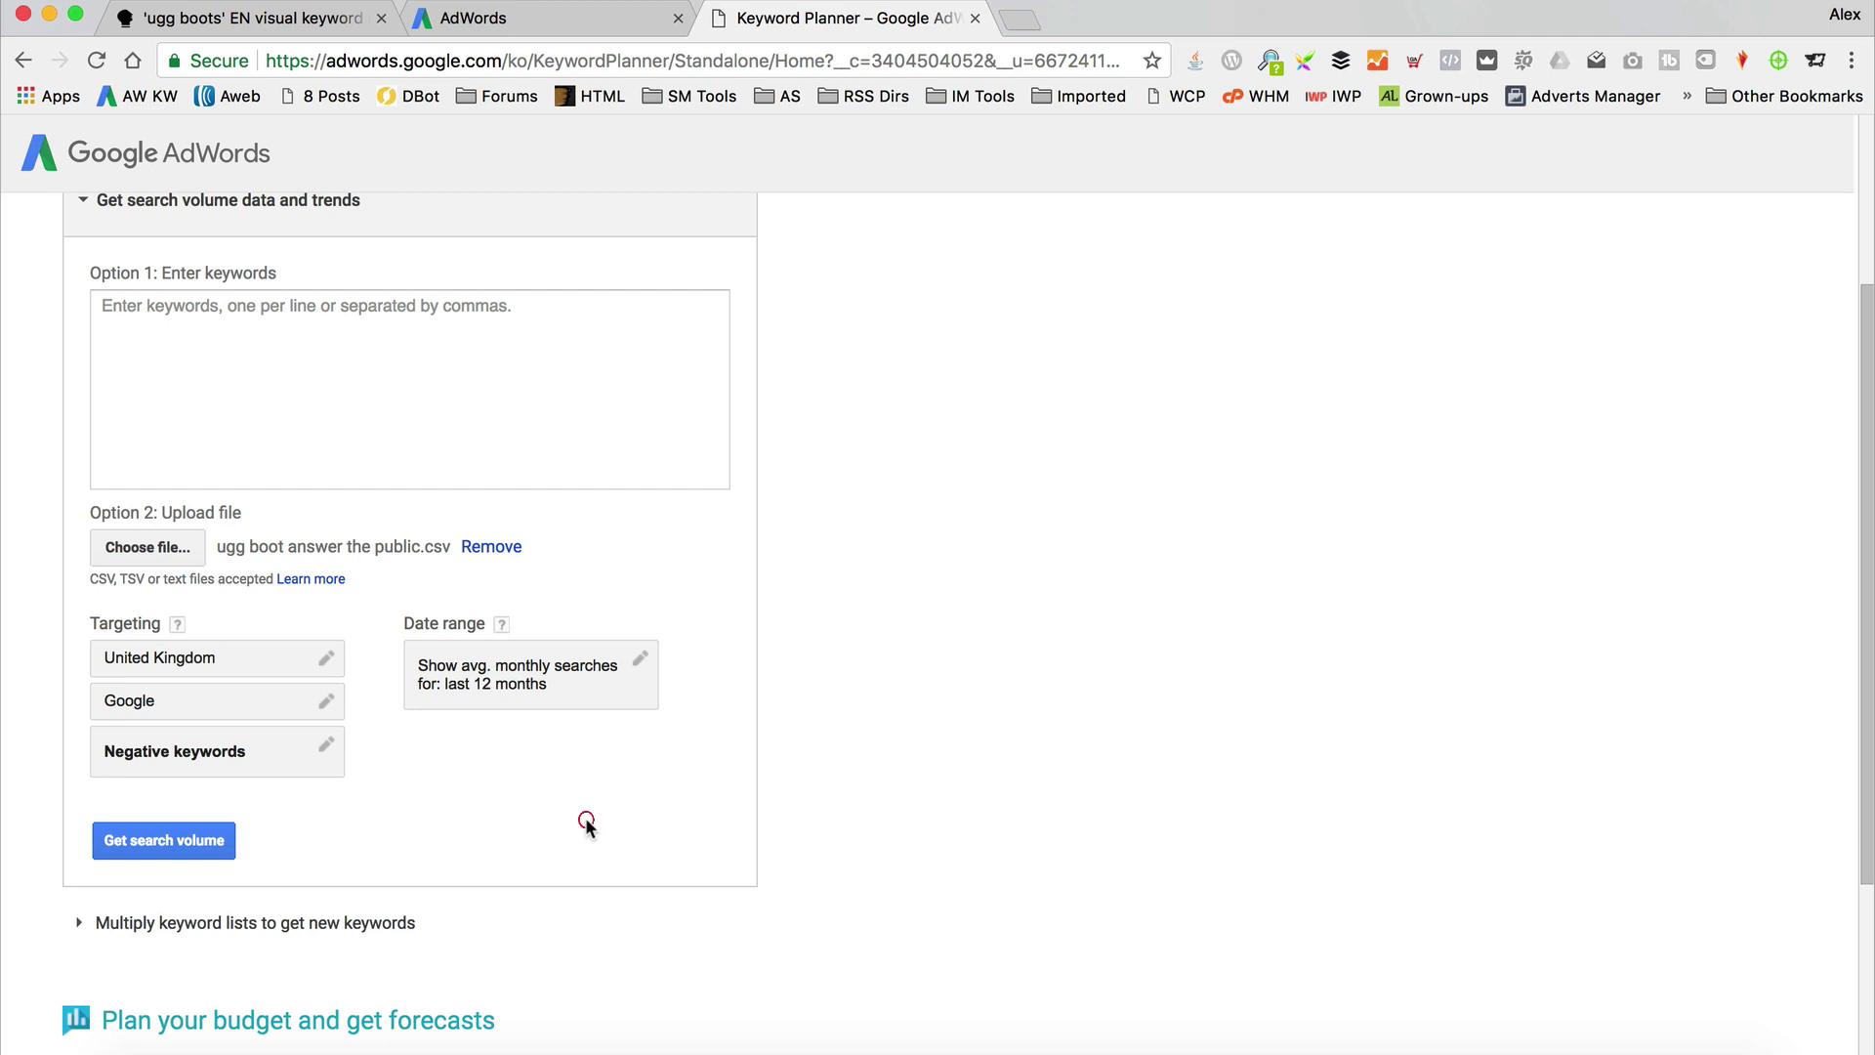
# Get the search volume for the uploaded keywords and examine the average monthly searches chart by month.
pyautogui.click(195, 840)
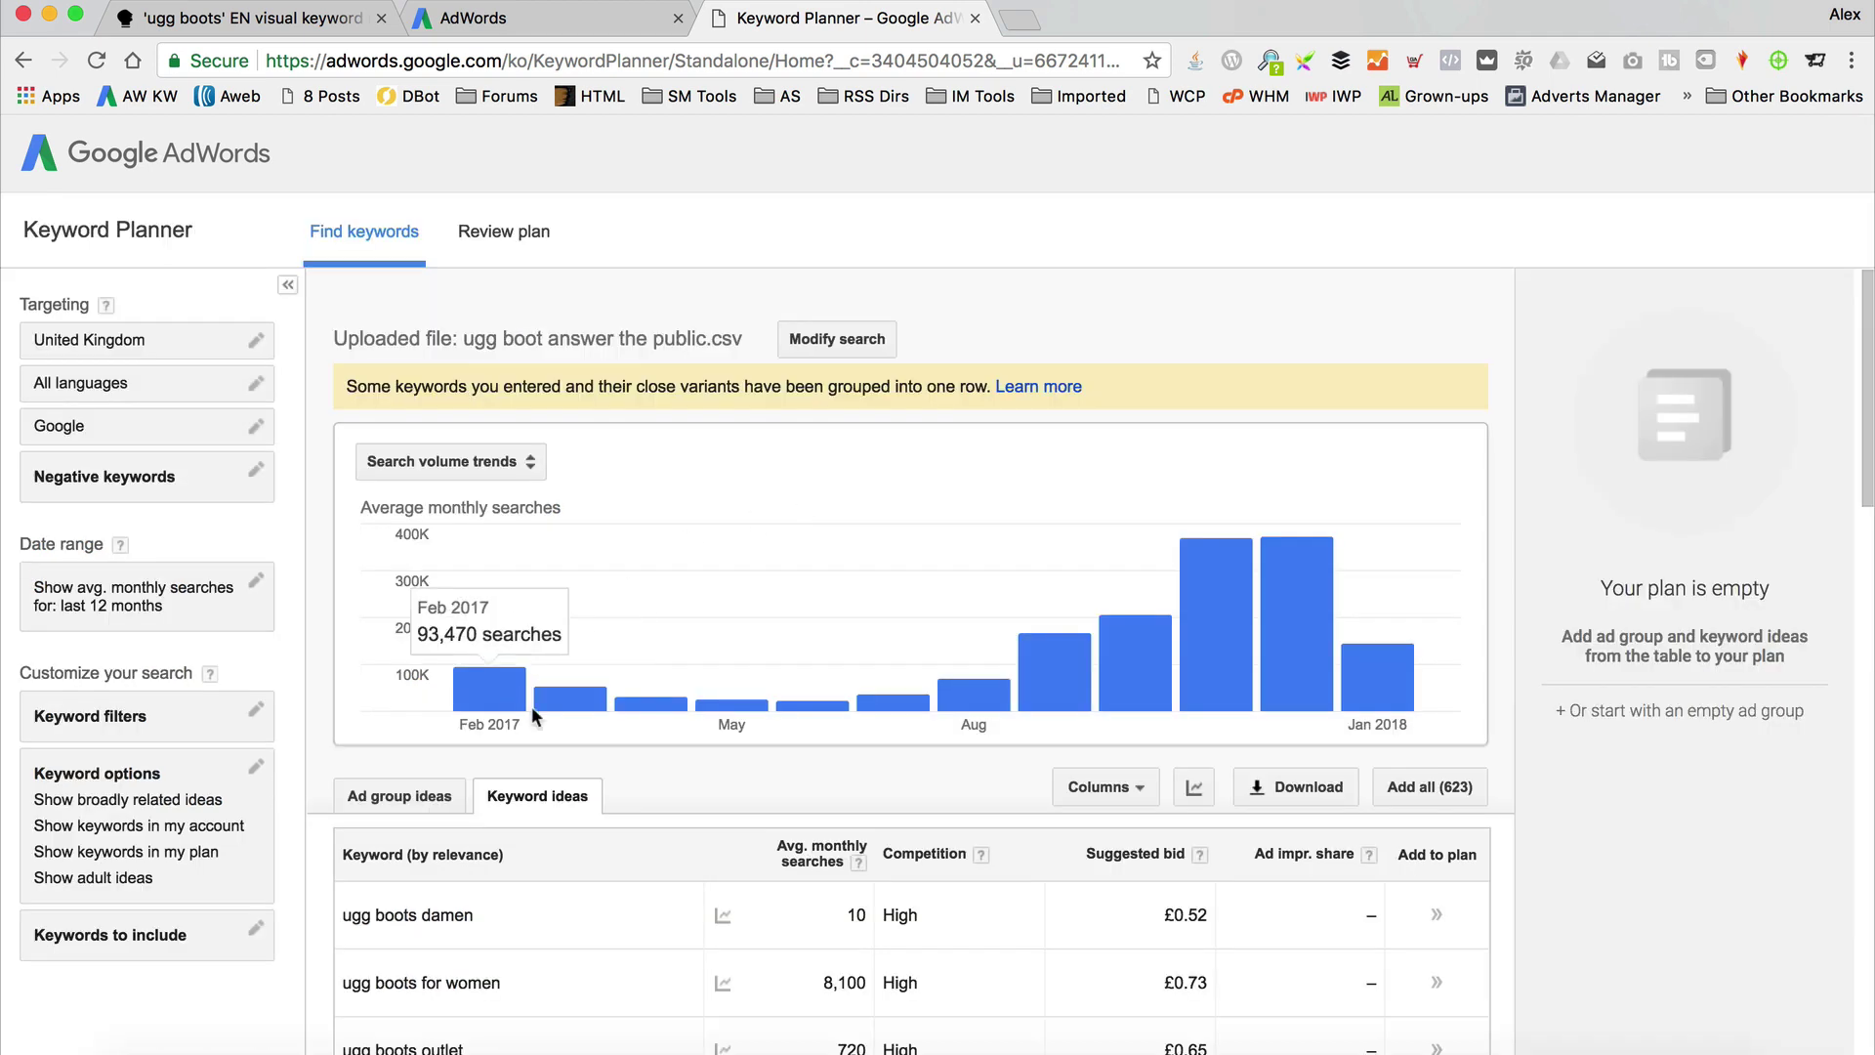
pyautogui.moveTo(1251, 623)
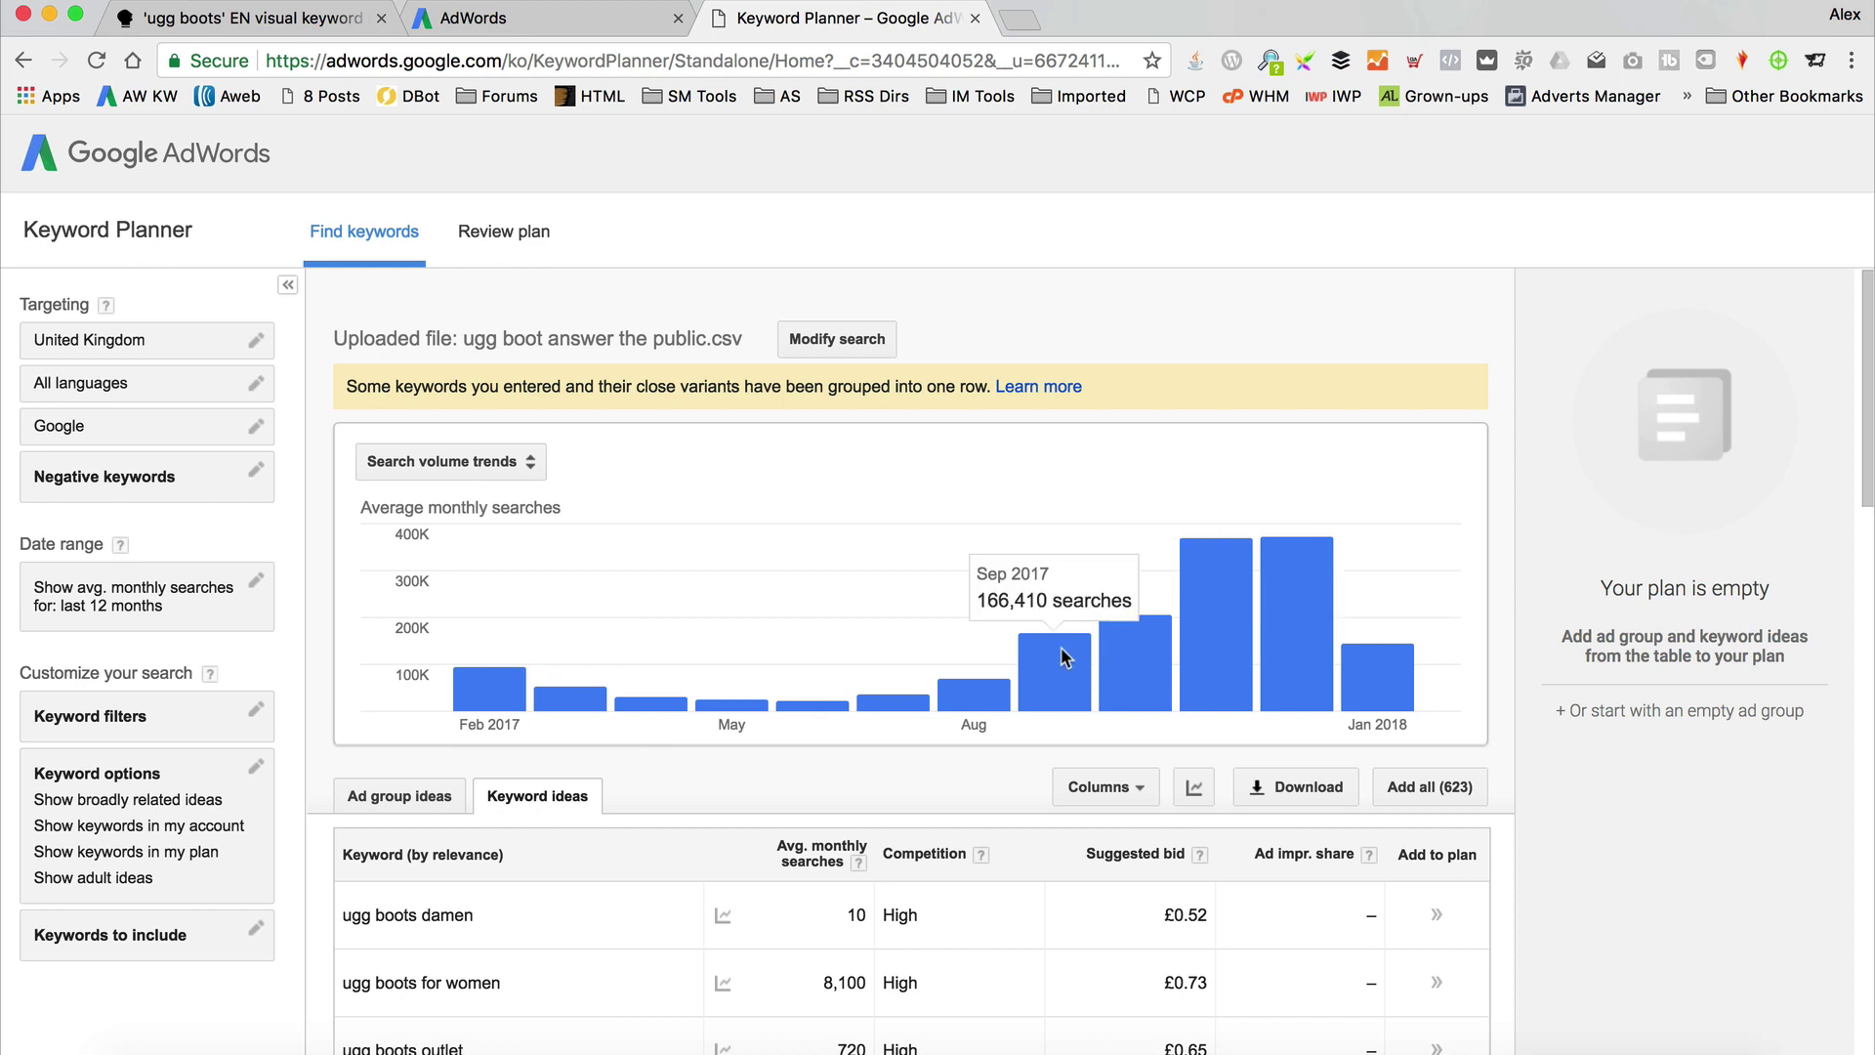
pyautogui.moveTo(1324, 662)
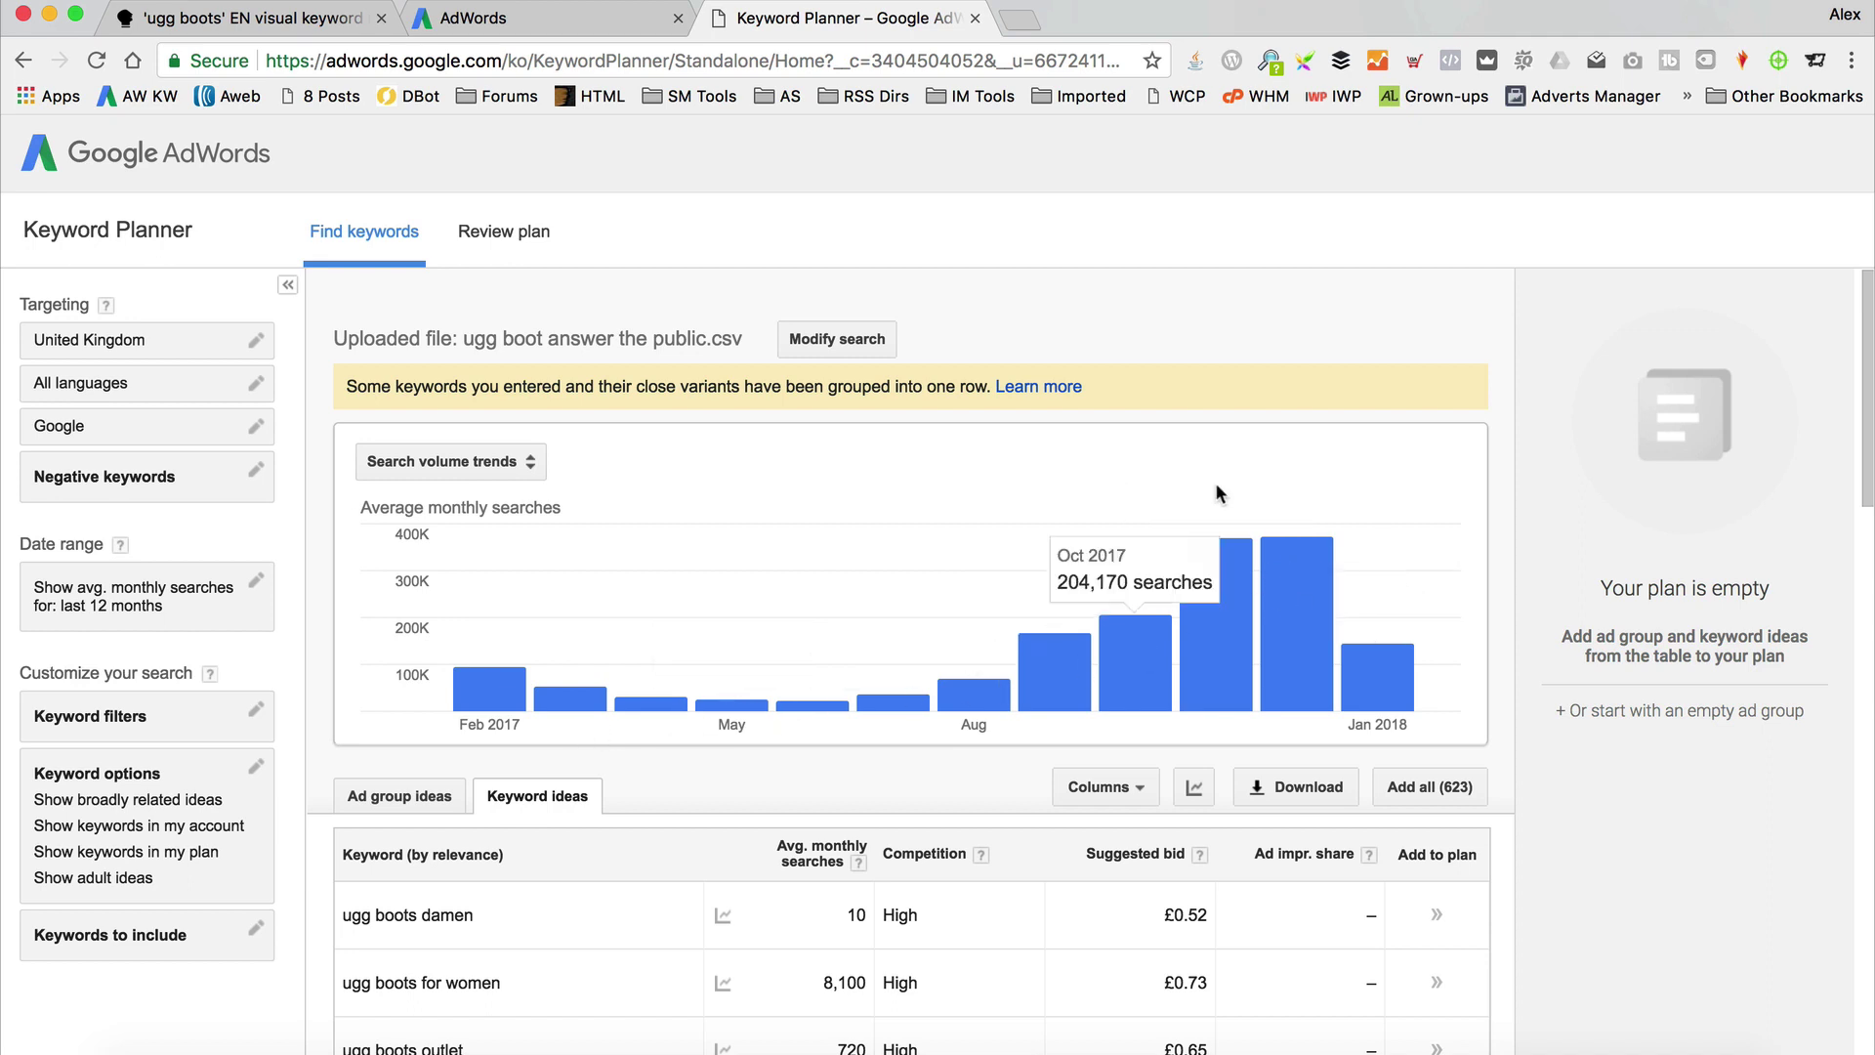
# Sort the keyword ideas table by average monthly searches, highest first.
pyautogui.scroll(-3, 1035, 472)
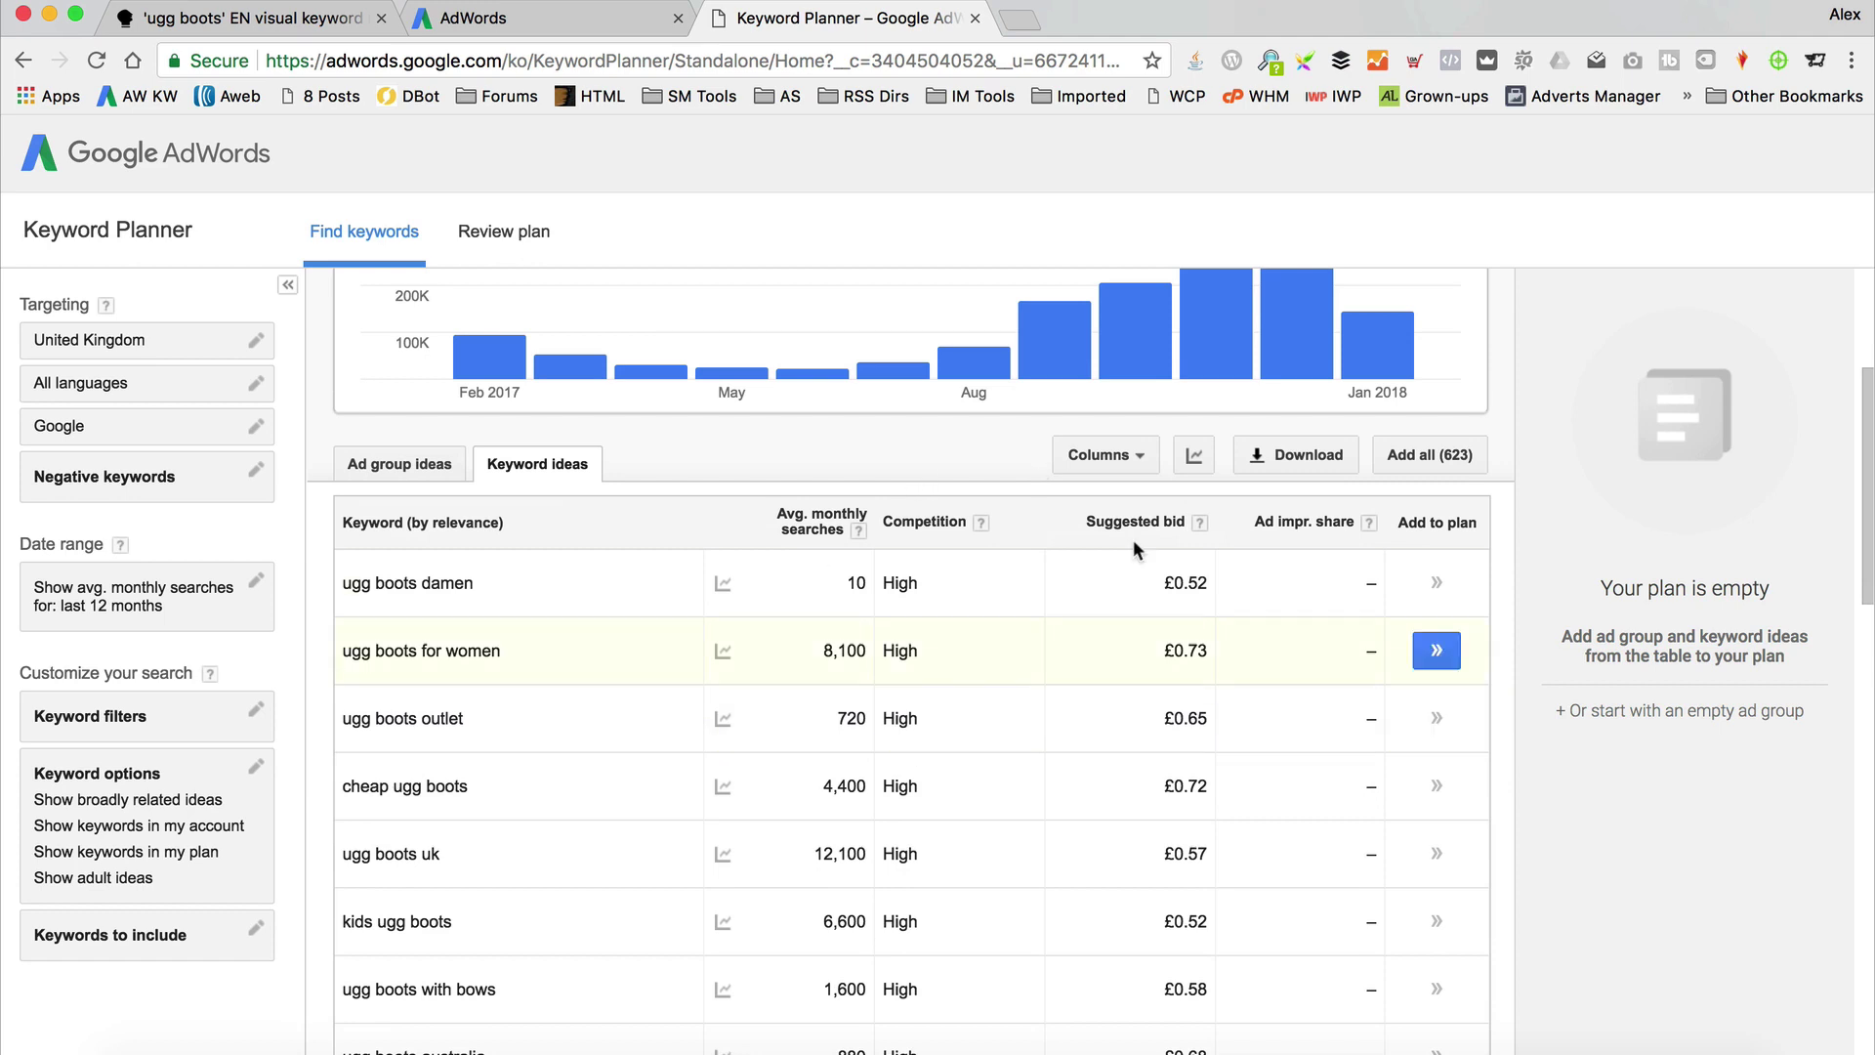
pyautogui.scroll(1, 684, 547)
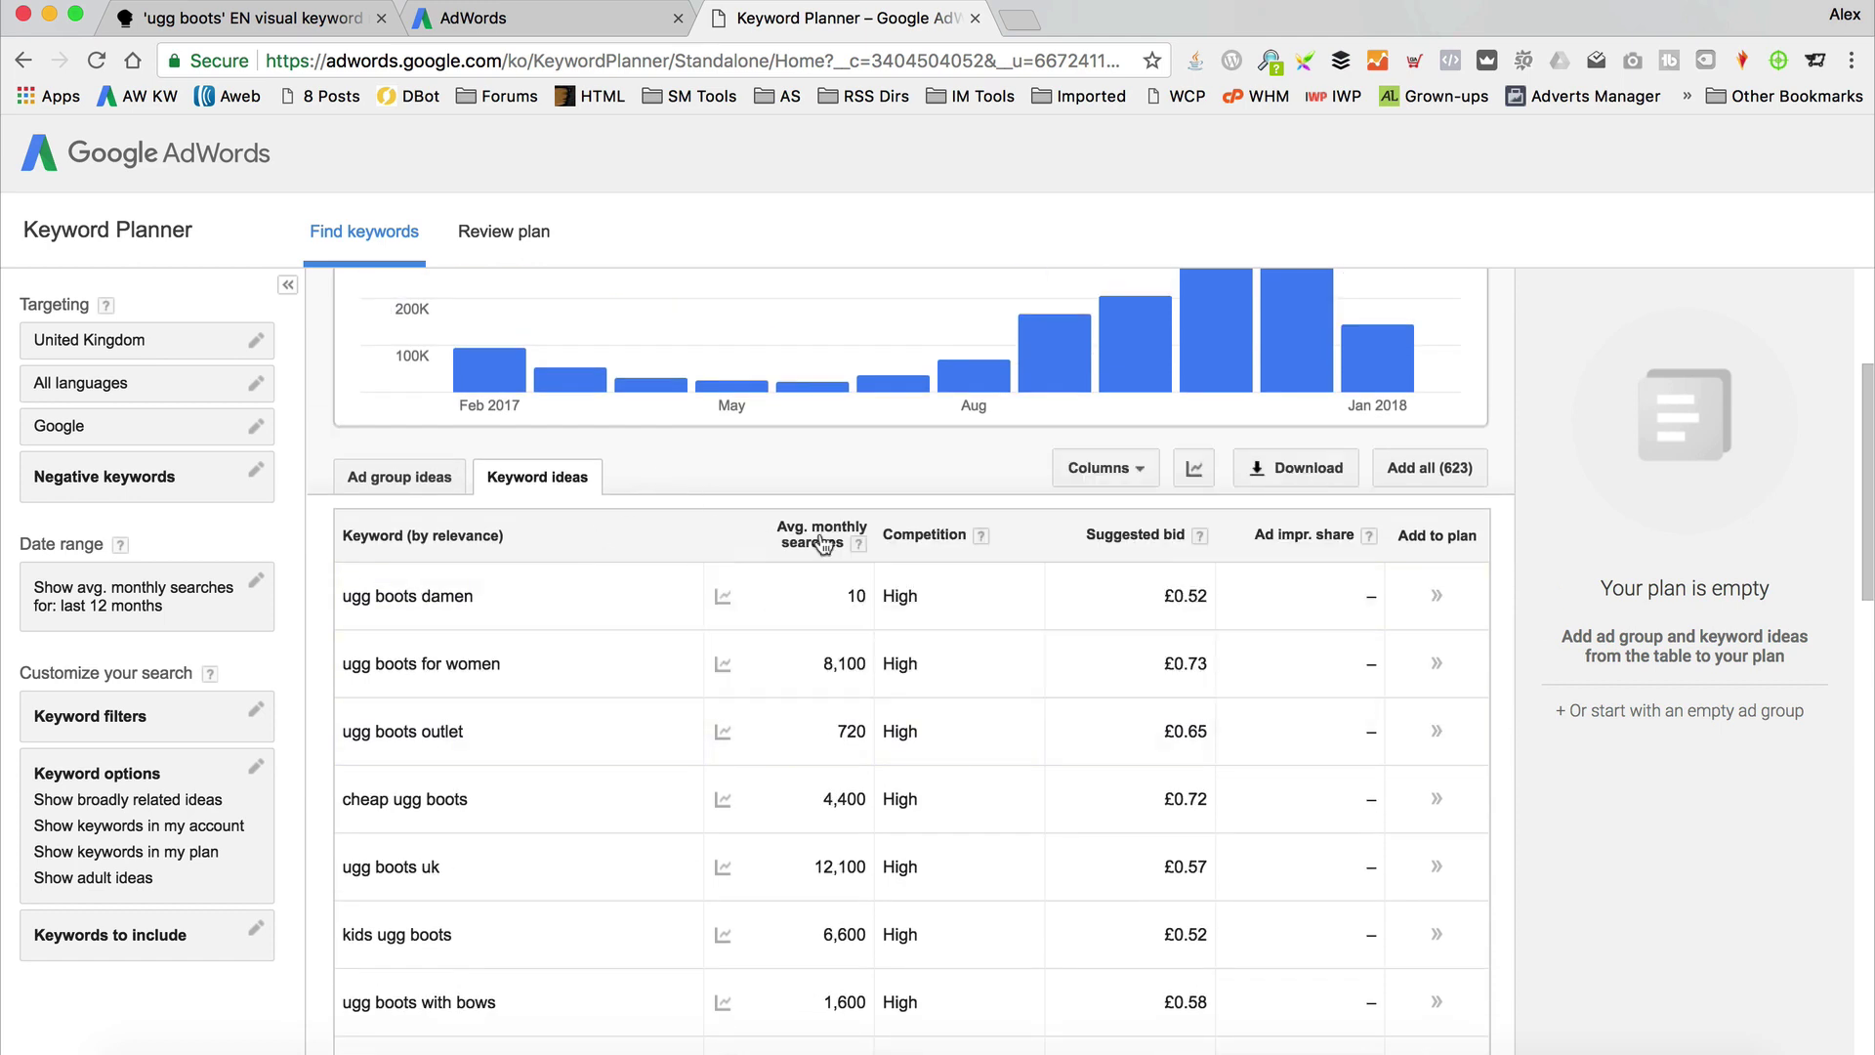
pyautogui.click(814, 543)
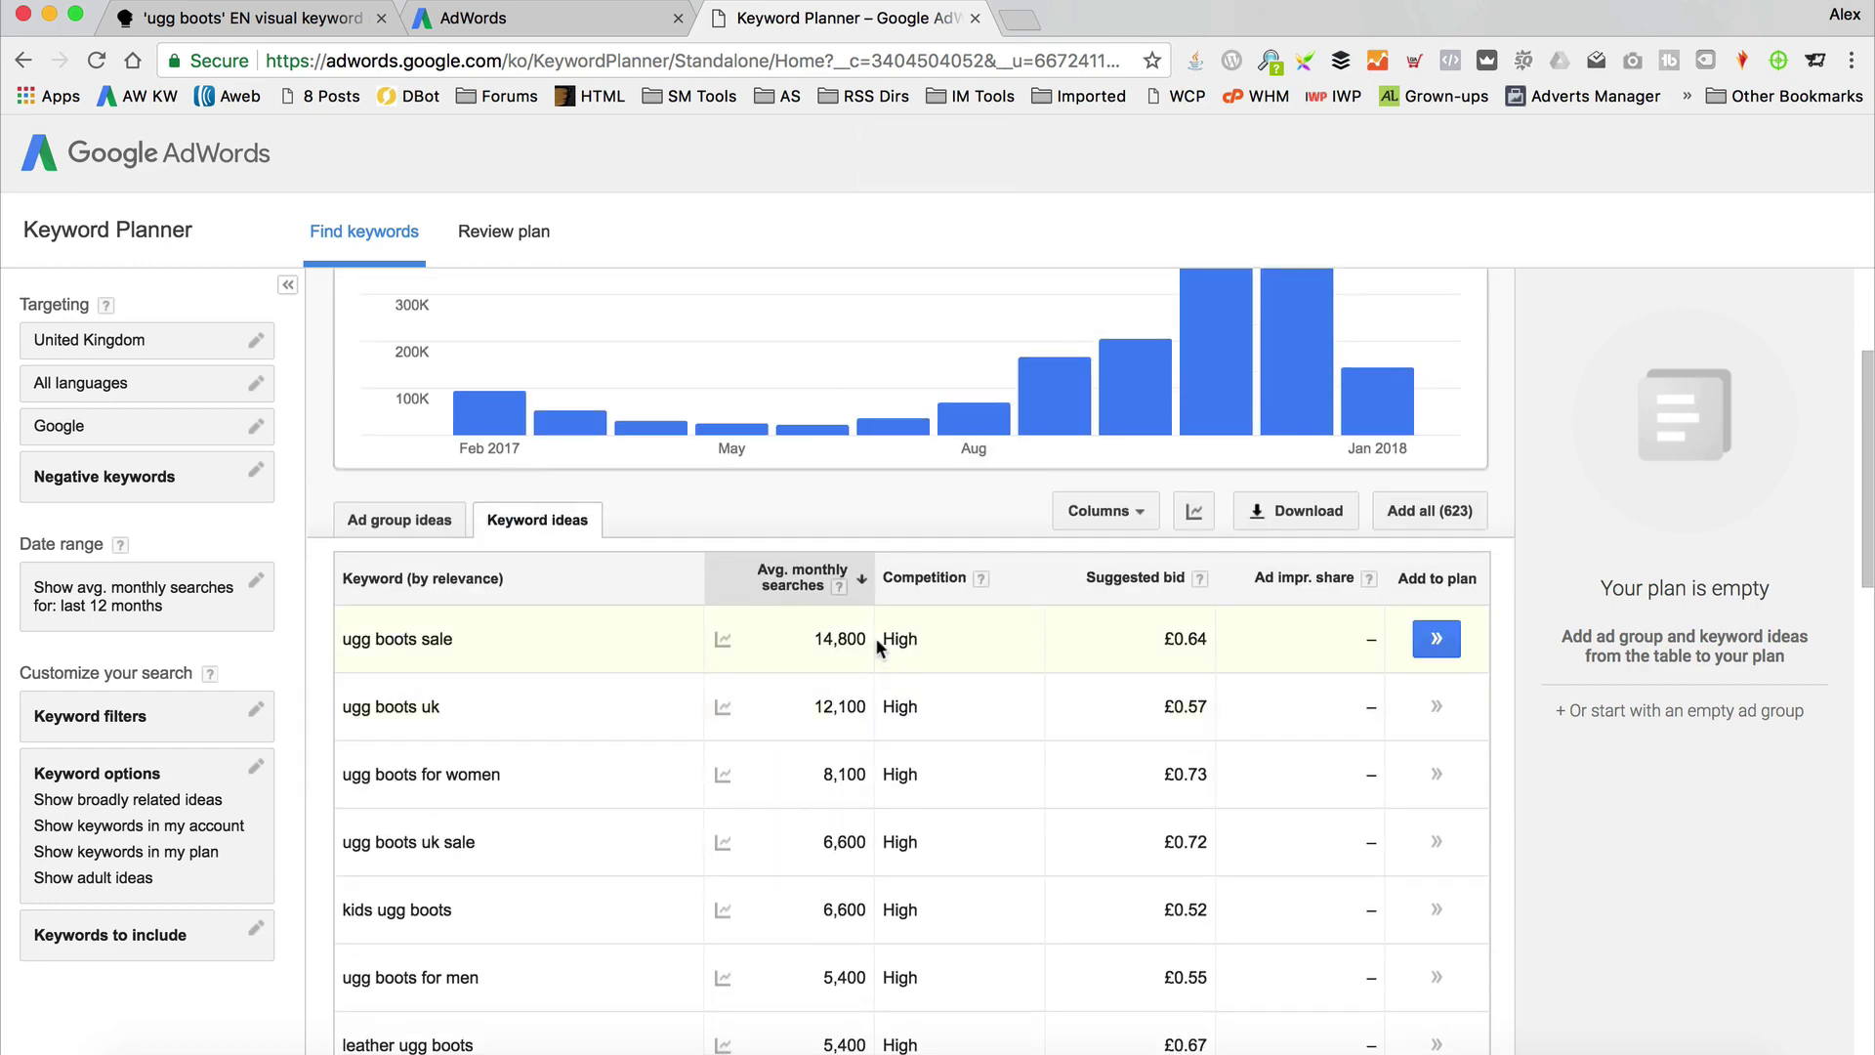
# Look through the highest-volume keyword ideas down to the table's end, highlighting "ugg boots for men" and "ugg boots with bows" along the way.
pyautogui.scroll(-3, 877, 644)
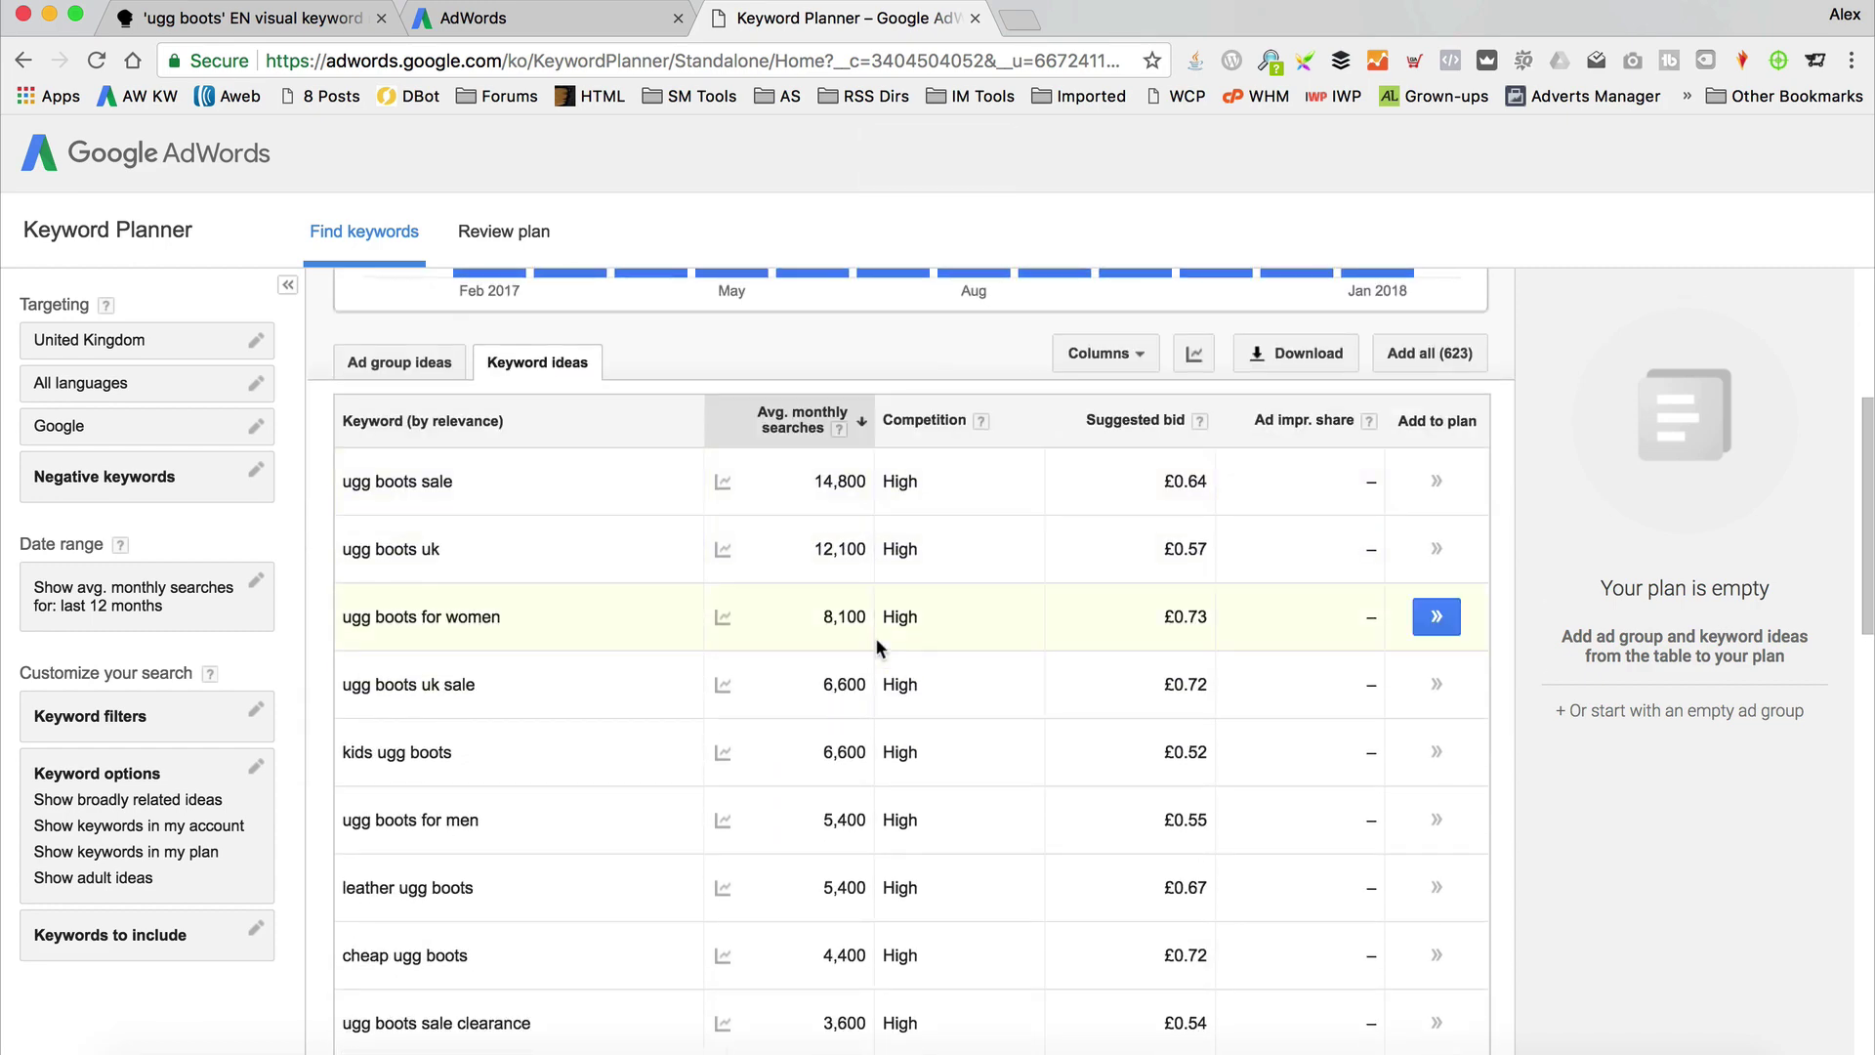
pyautogui.scroll(-2, 874, 636)
pyautogui.scroll(-2, 869, 629)
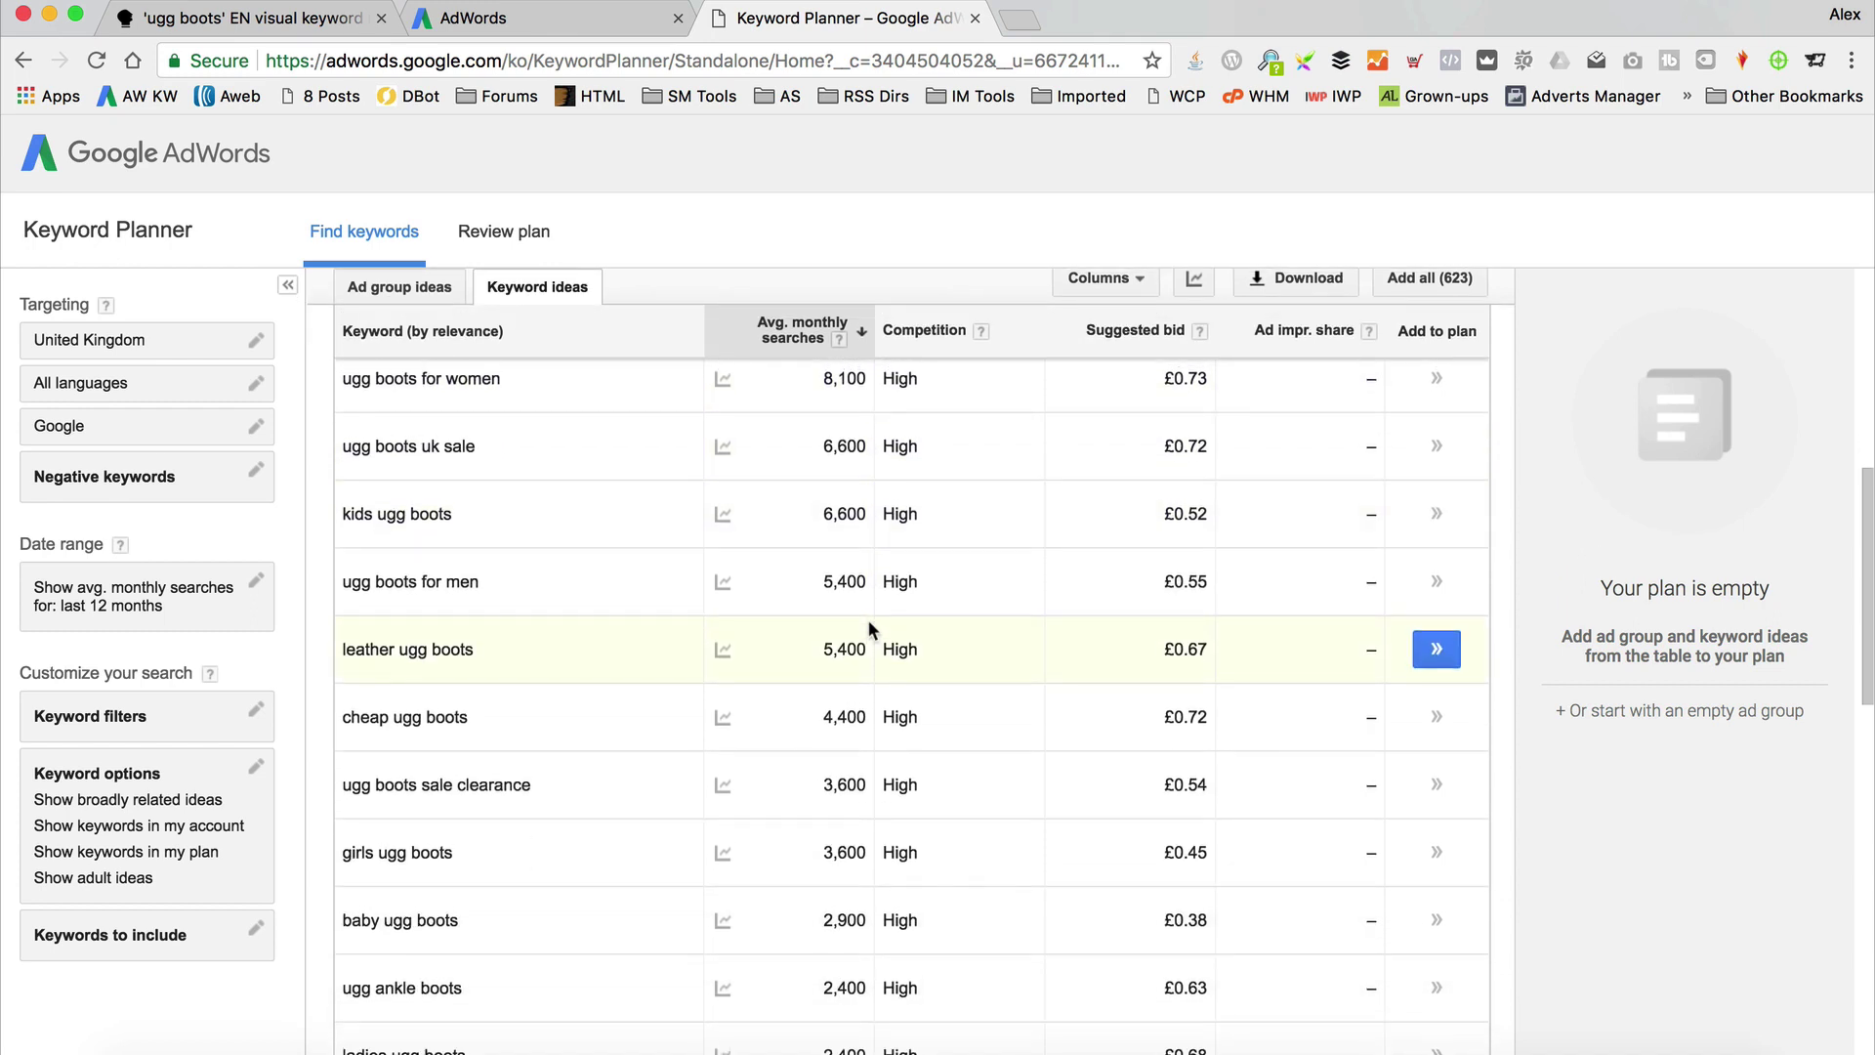
pyautogui.scroll(-2, 598, 459)
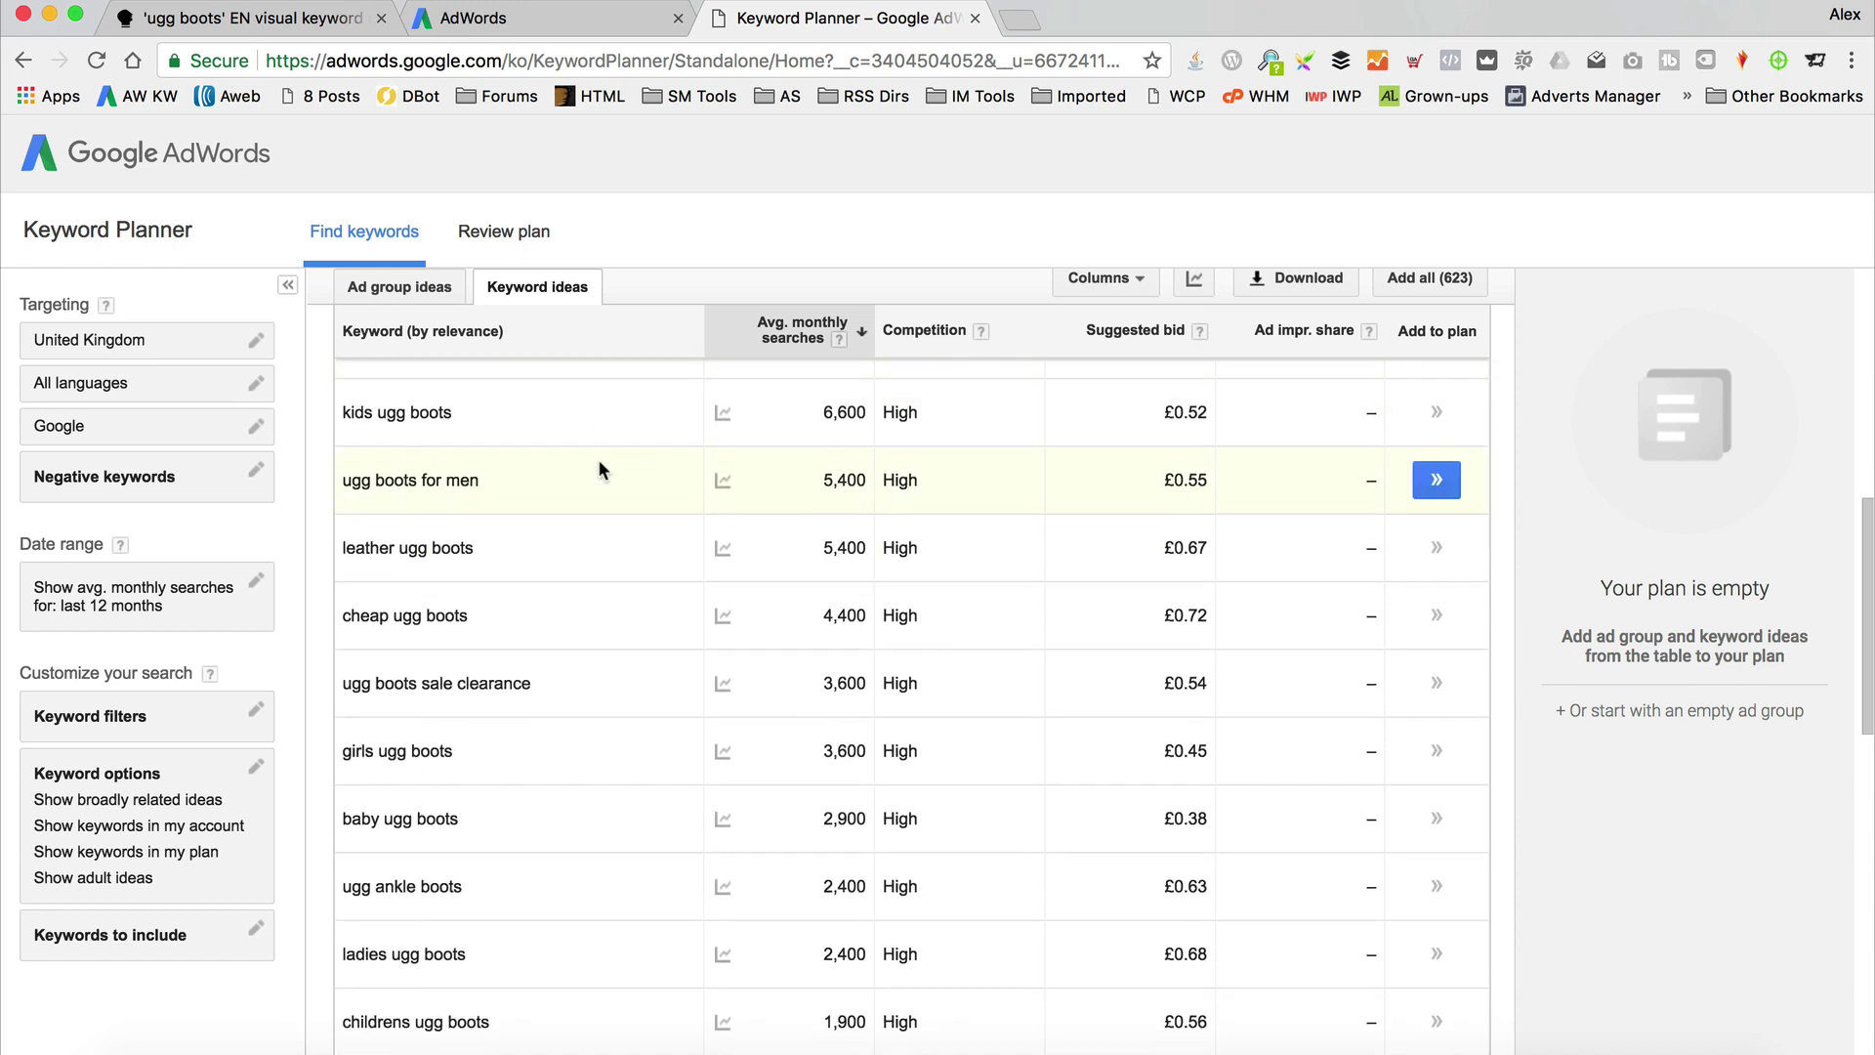
pyautogui.moveTo(537, 480); pyautogui.dragTo(342, 479)
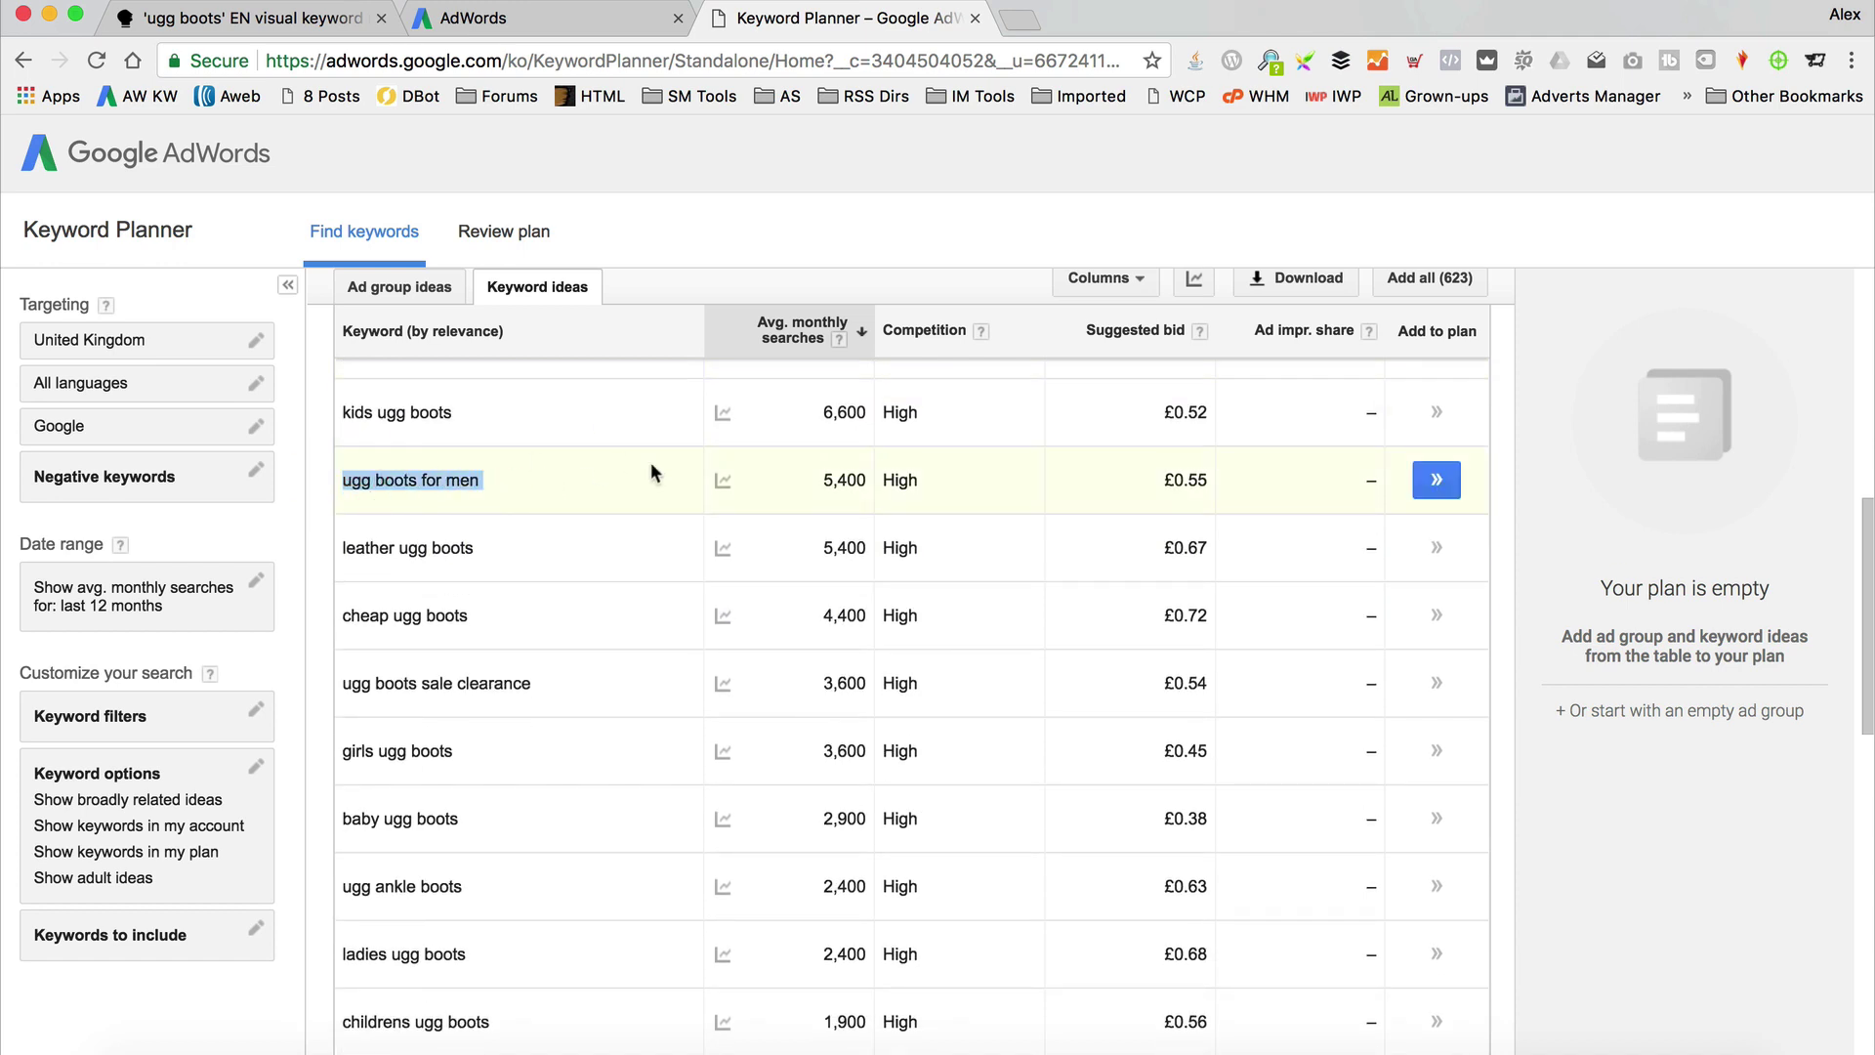
pyautogui.scroll(-1, 652, 467)
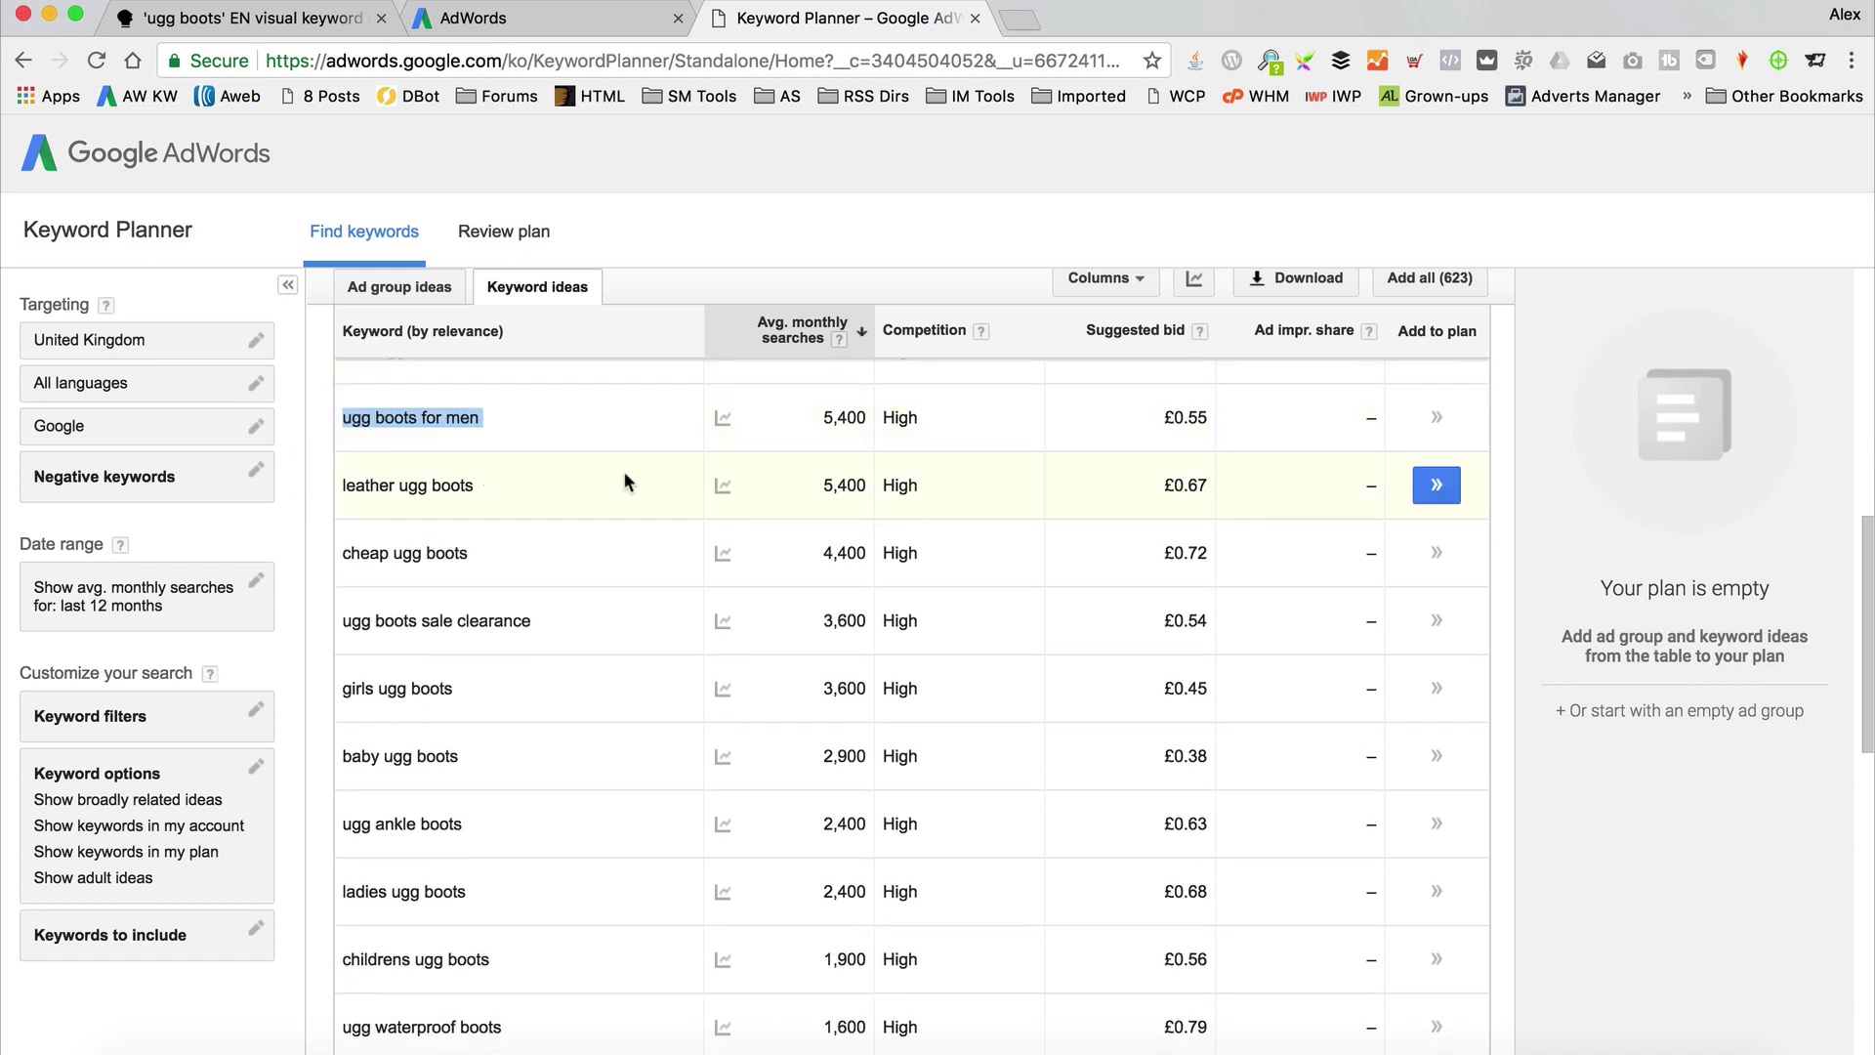
pyautogui.scroll(-1, 648, 476)
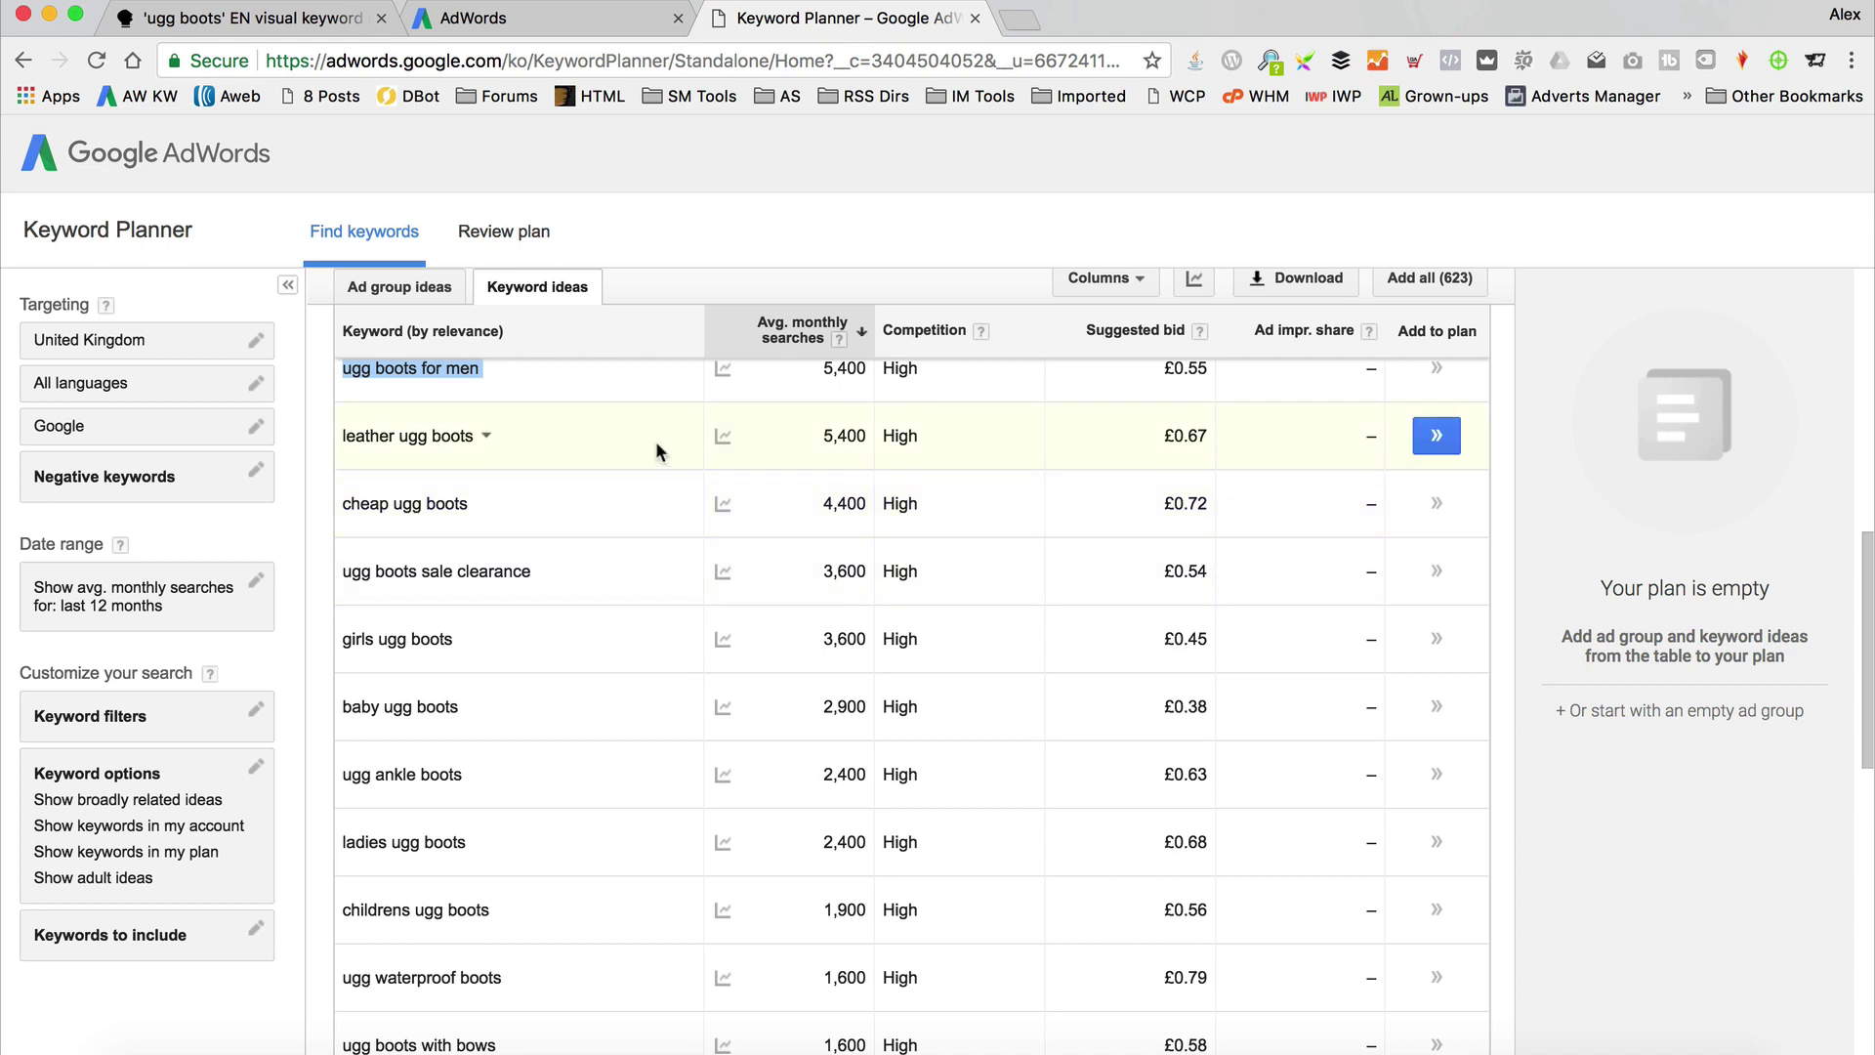
pyautogui.scroll(-1, 656, 449)
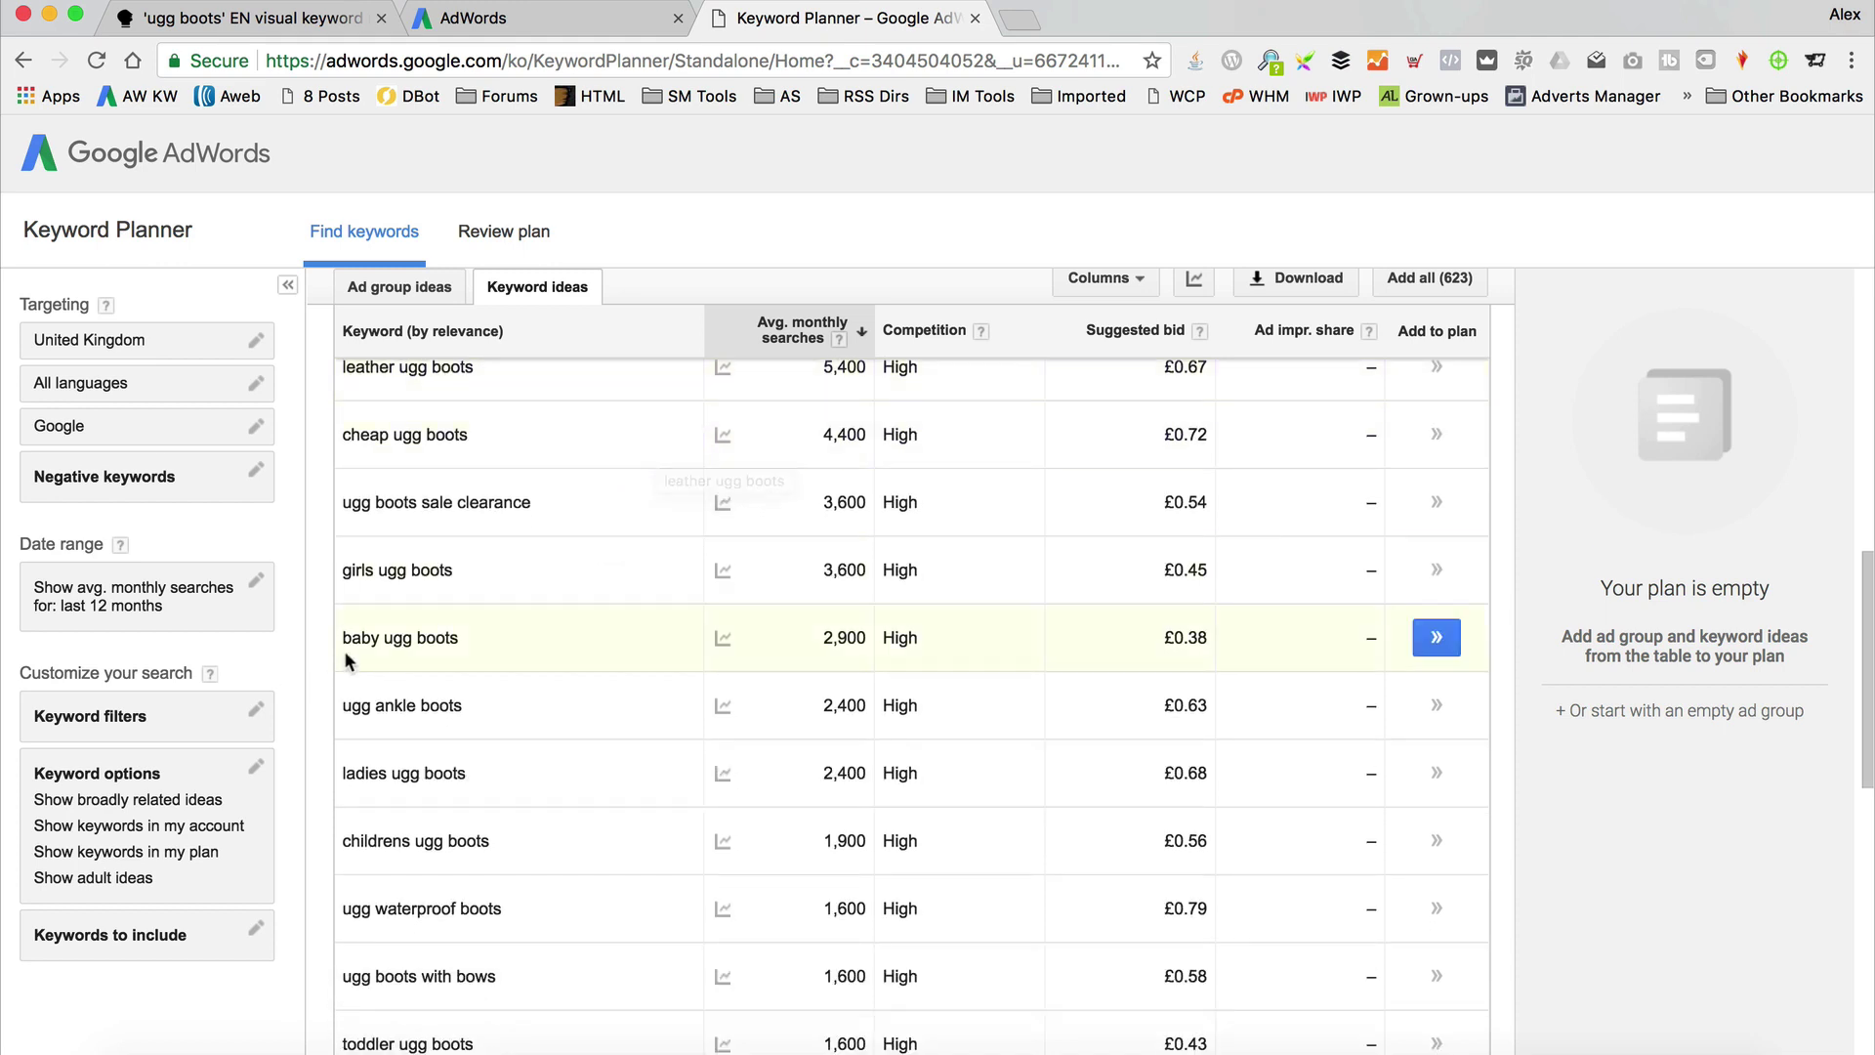
pyautogui.scroll(-3, 604, 578)
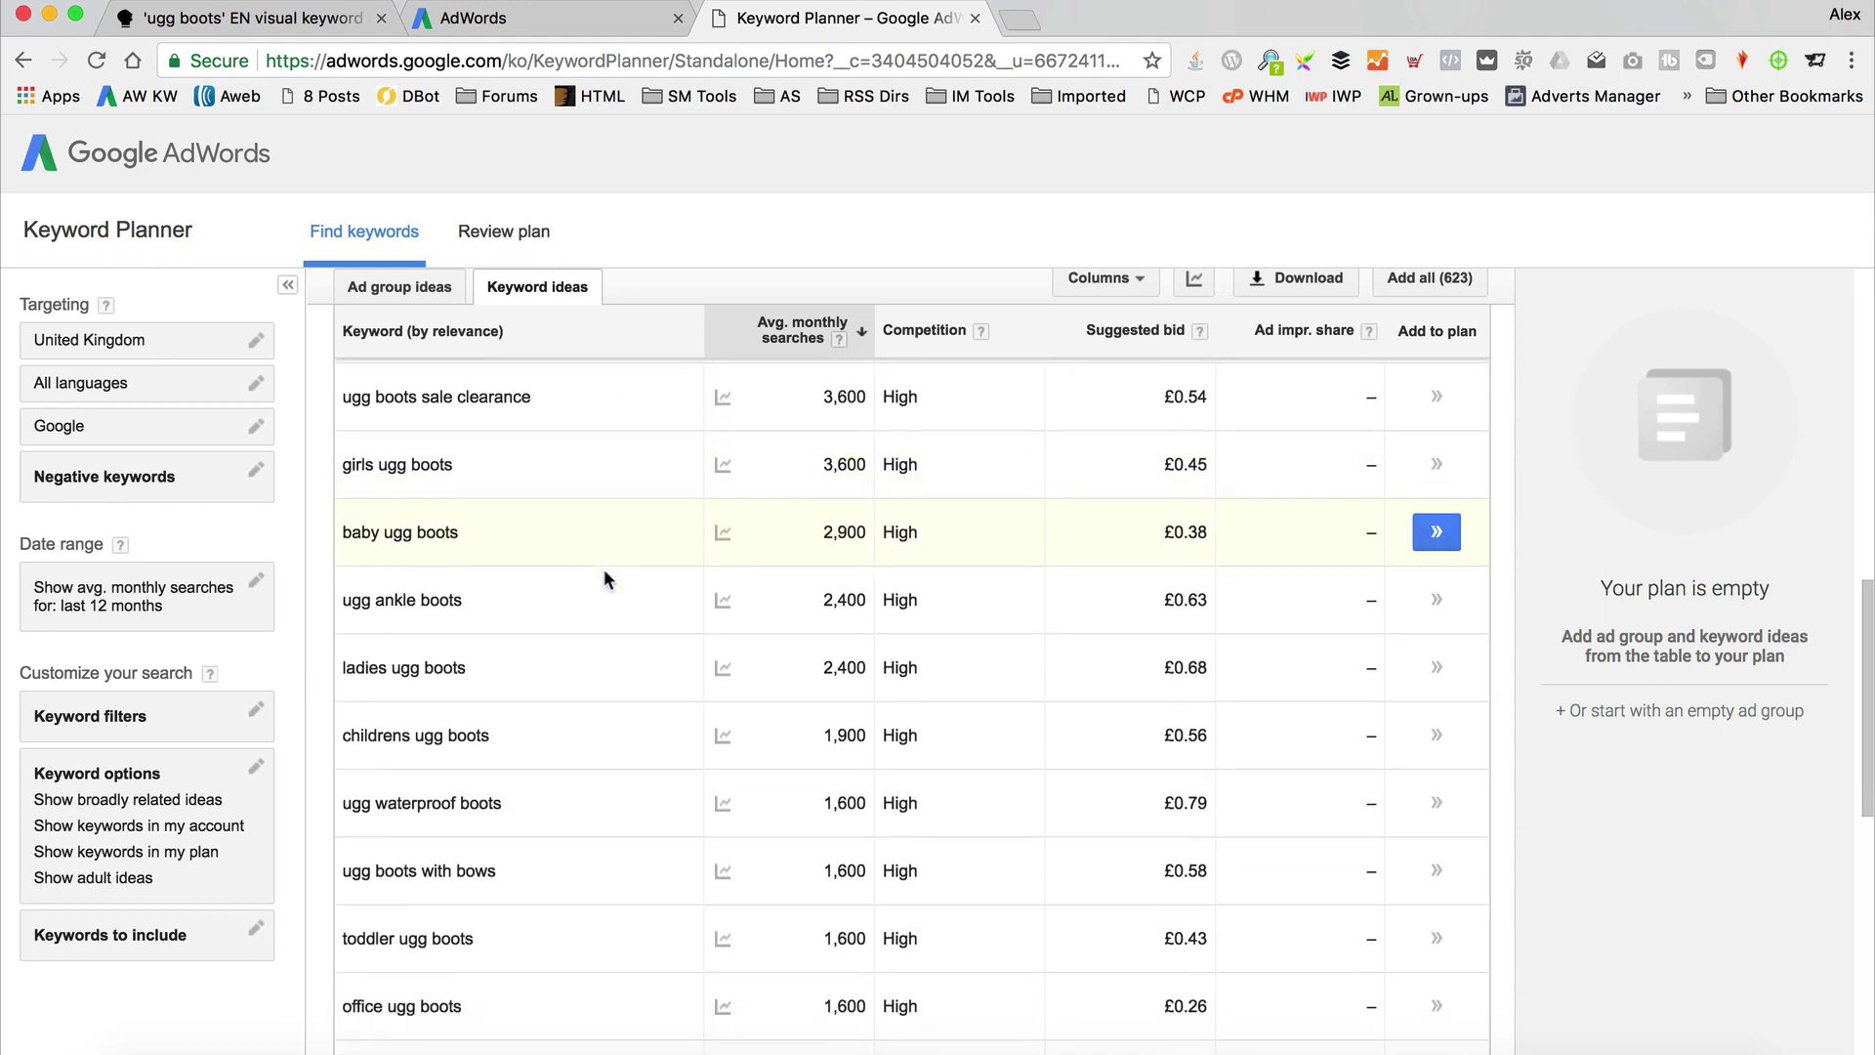
pyautogui.scroll(-2, 603, 586)
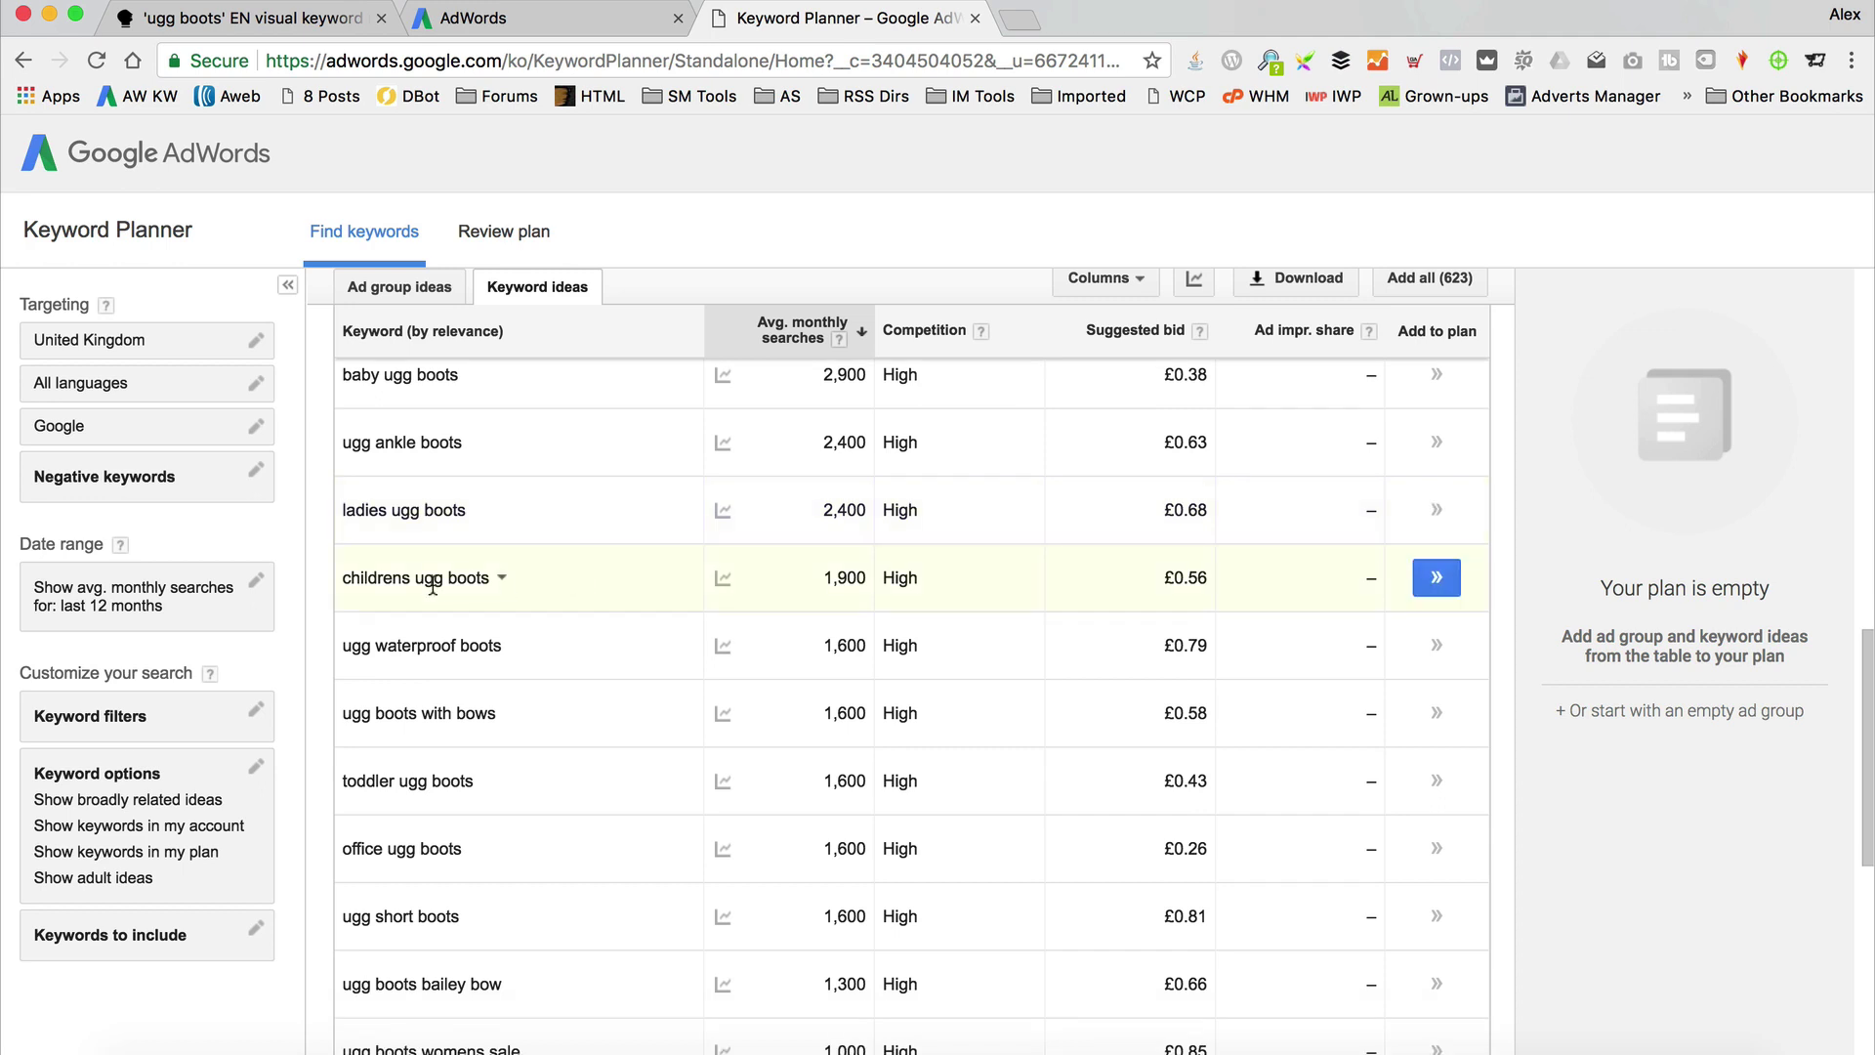
pyautogui.scroll(-1, 586, 547)
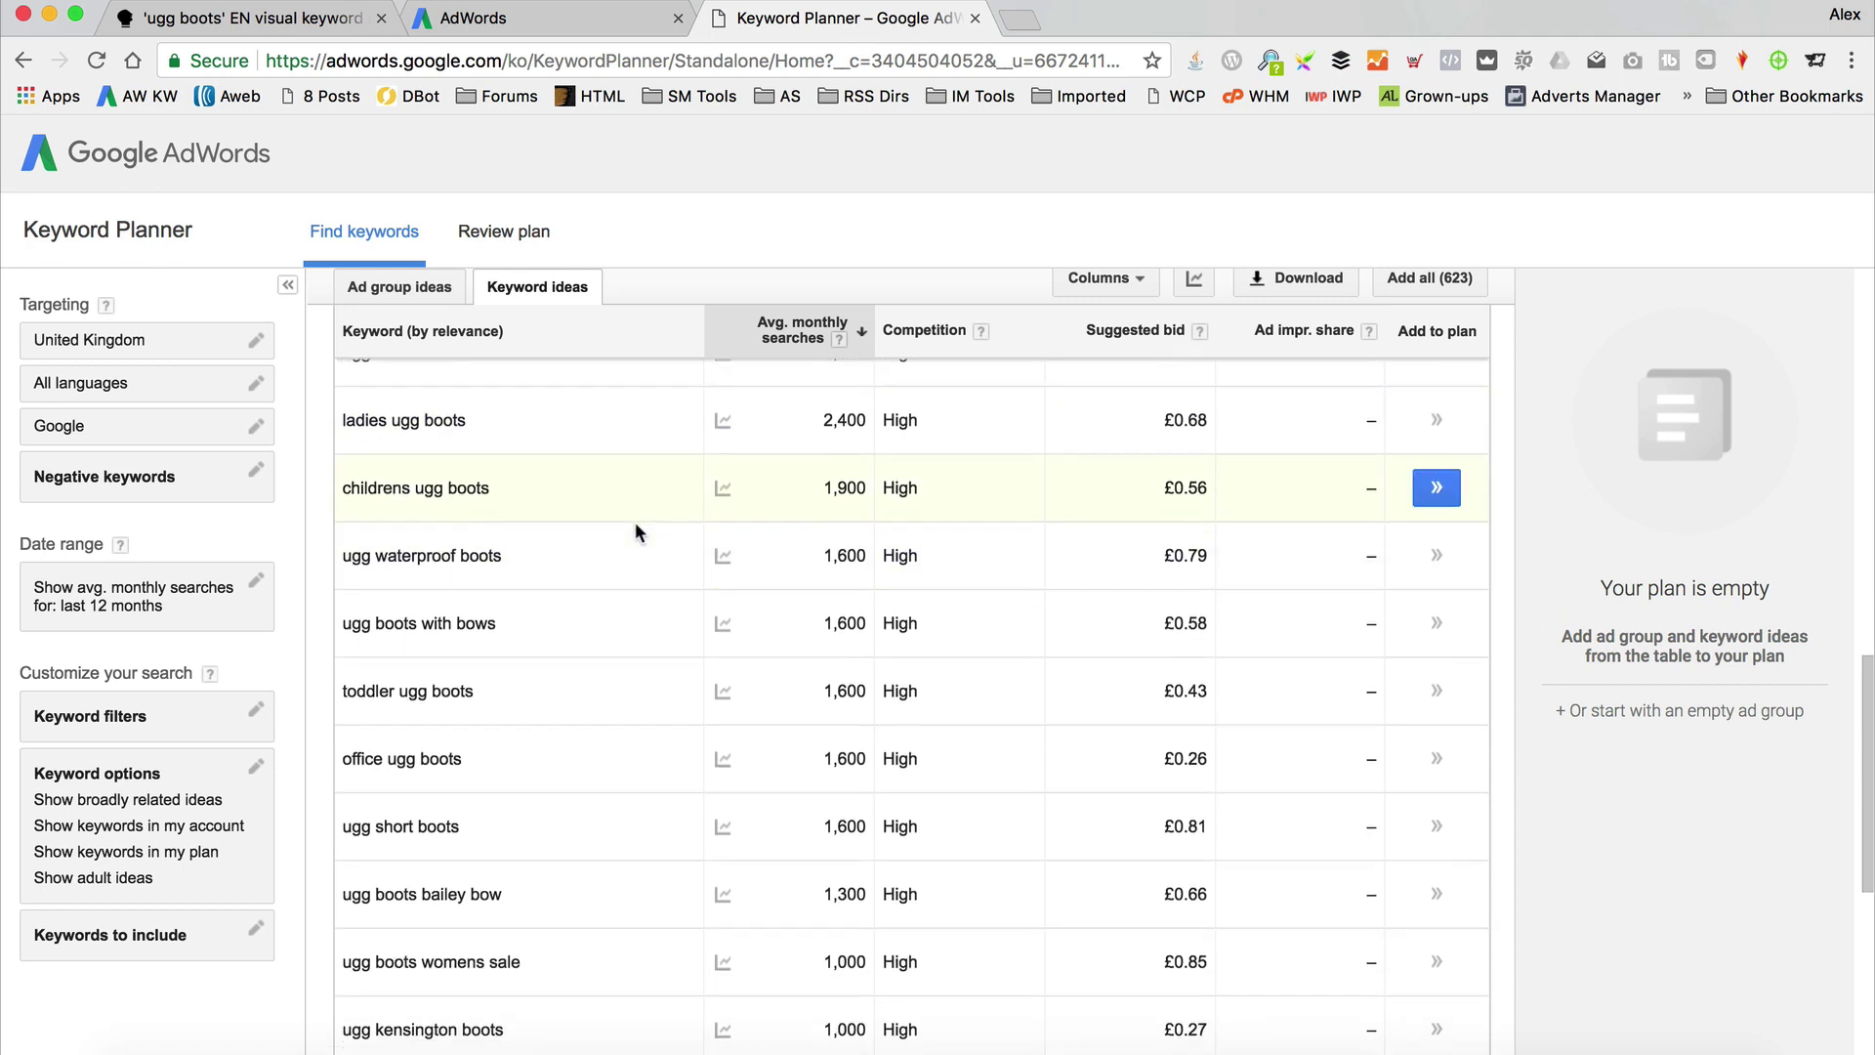
pyautogui.moveTo(340, 558); pyautogui.dragTo(498, 555)
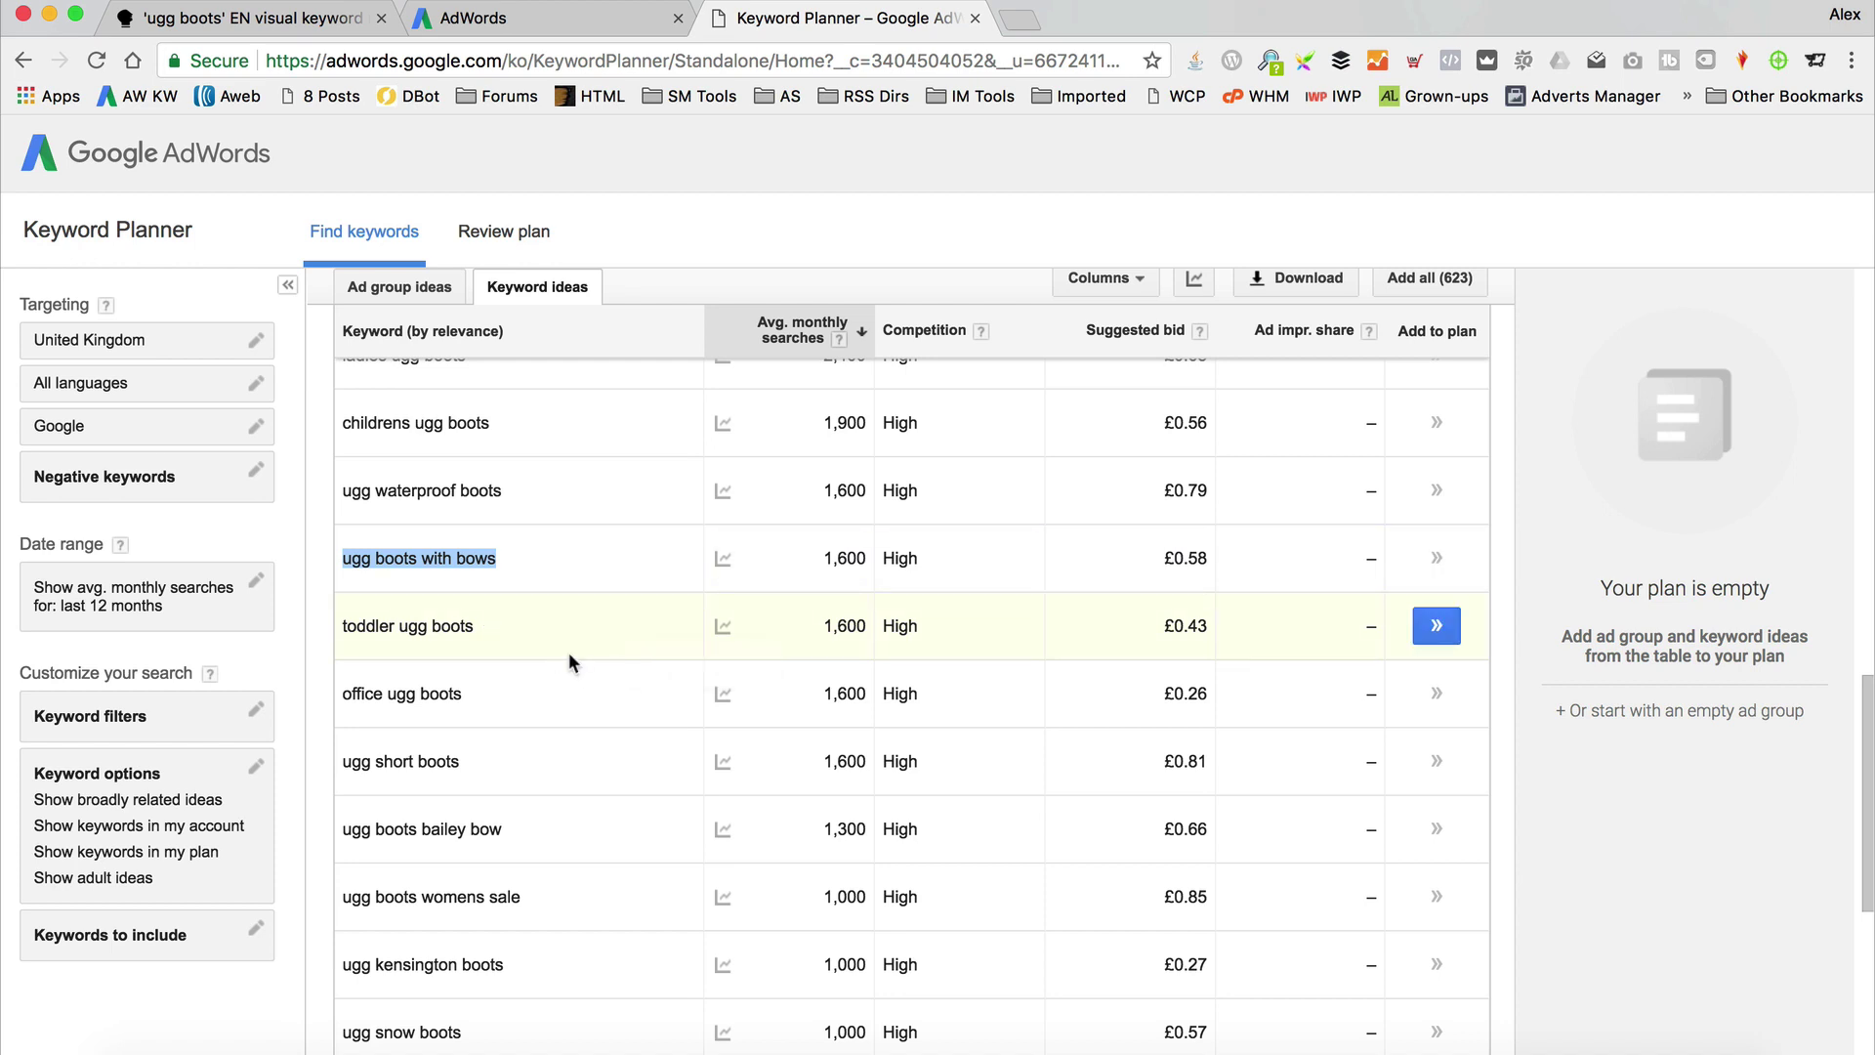
pyautogui.scroll(-2, 662, 536)
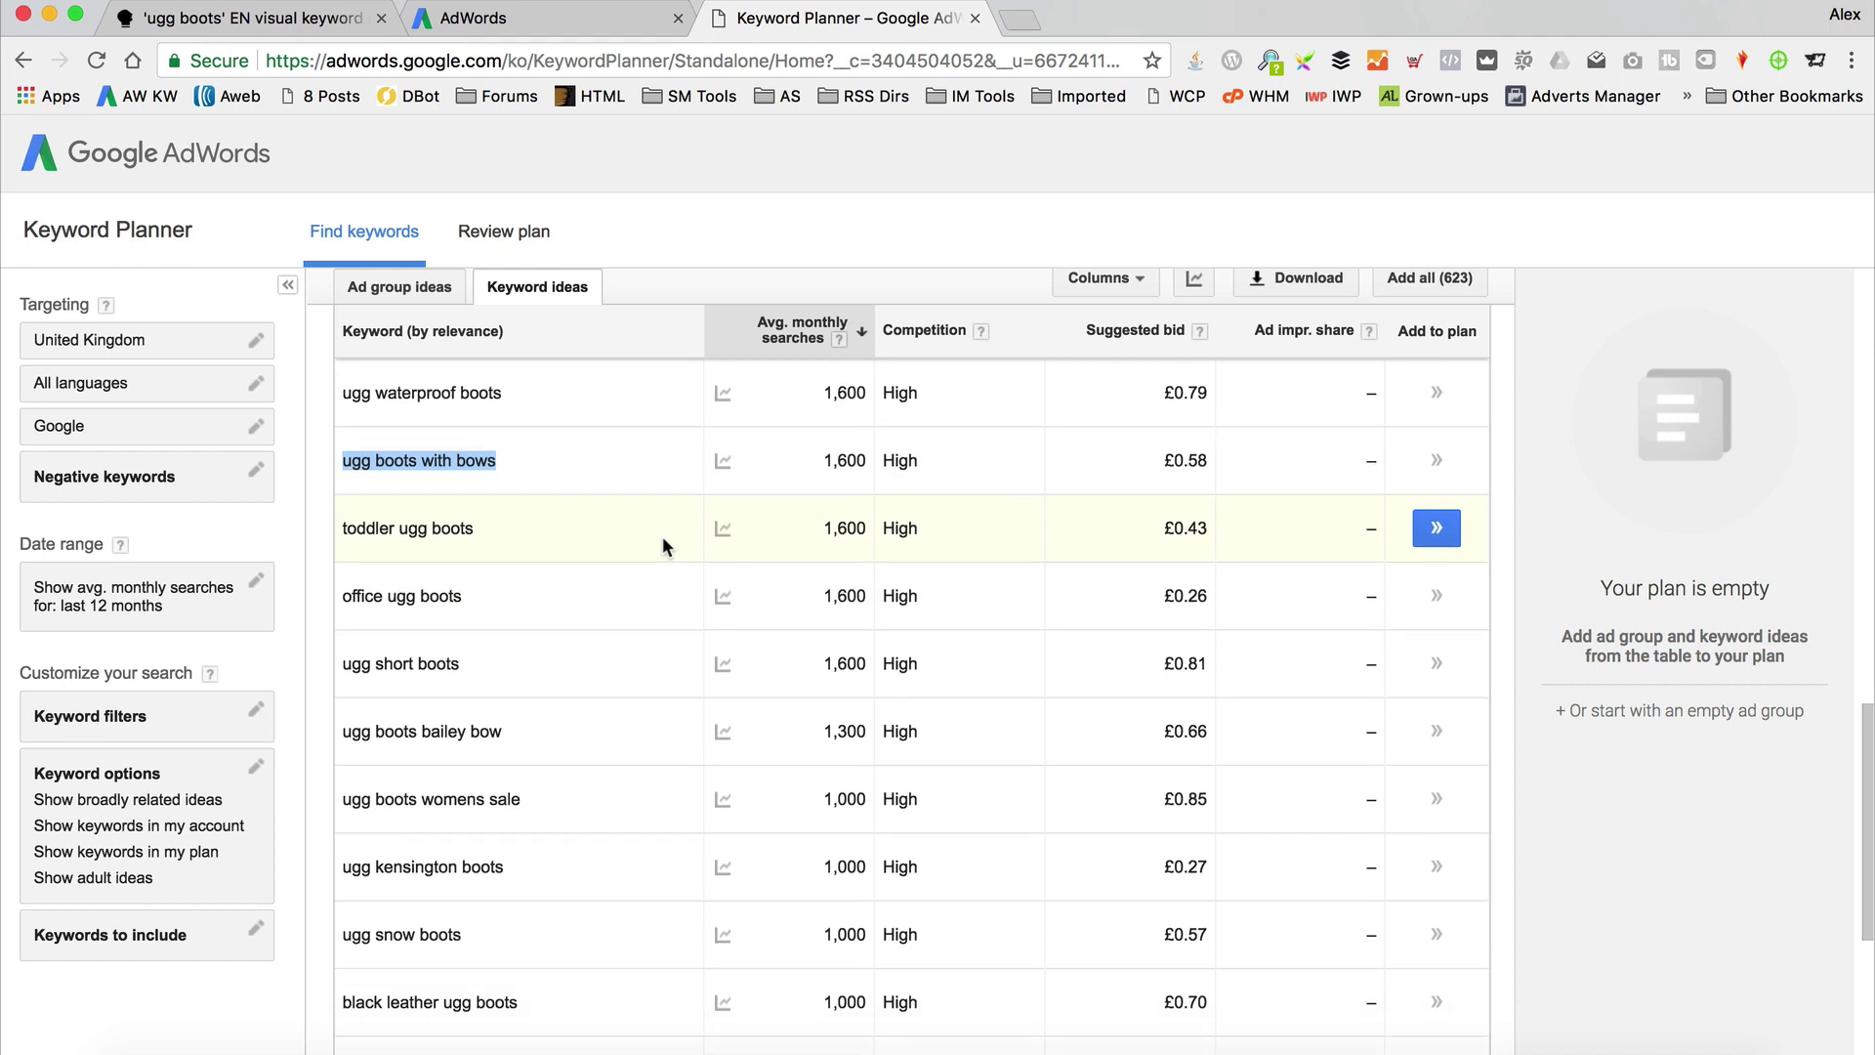
pyautogui.scroll(-2, 654, 476)
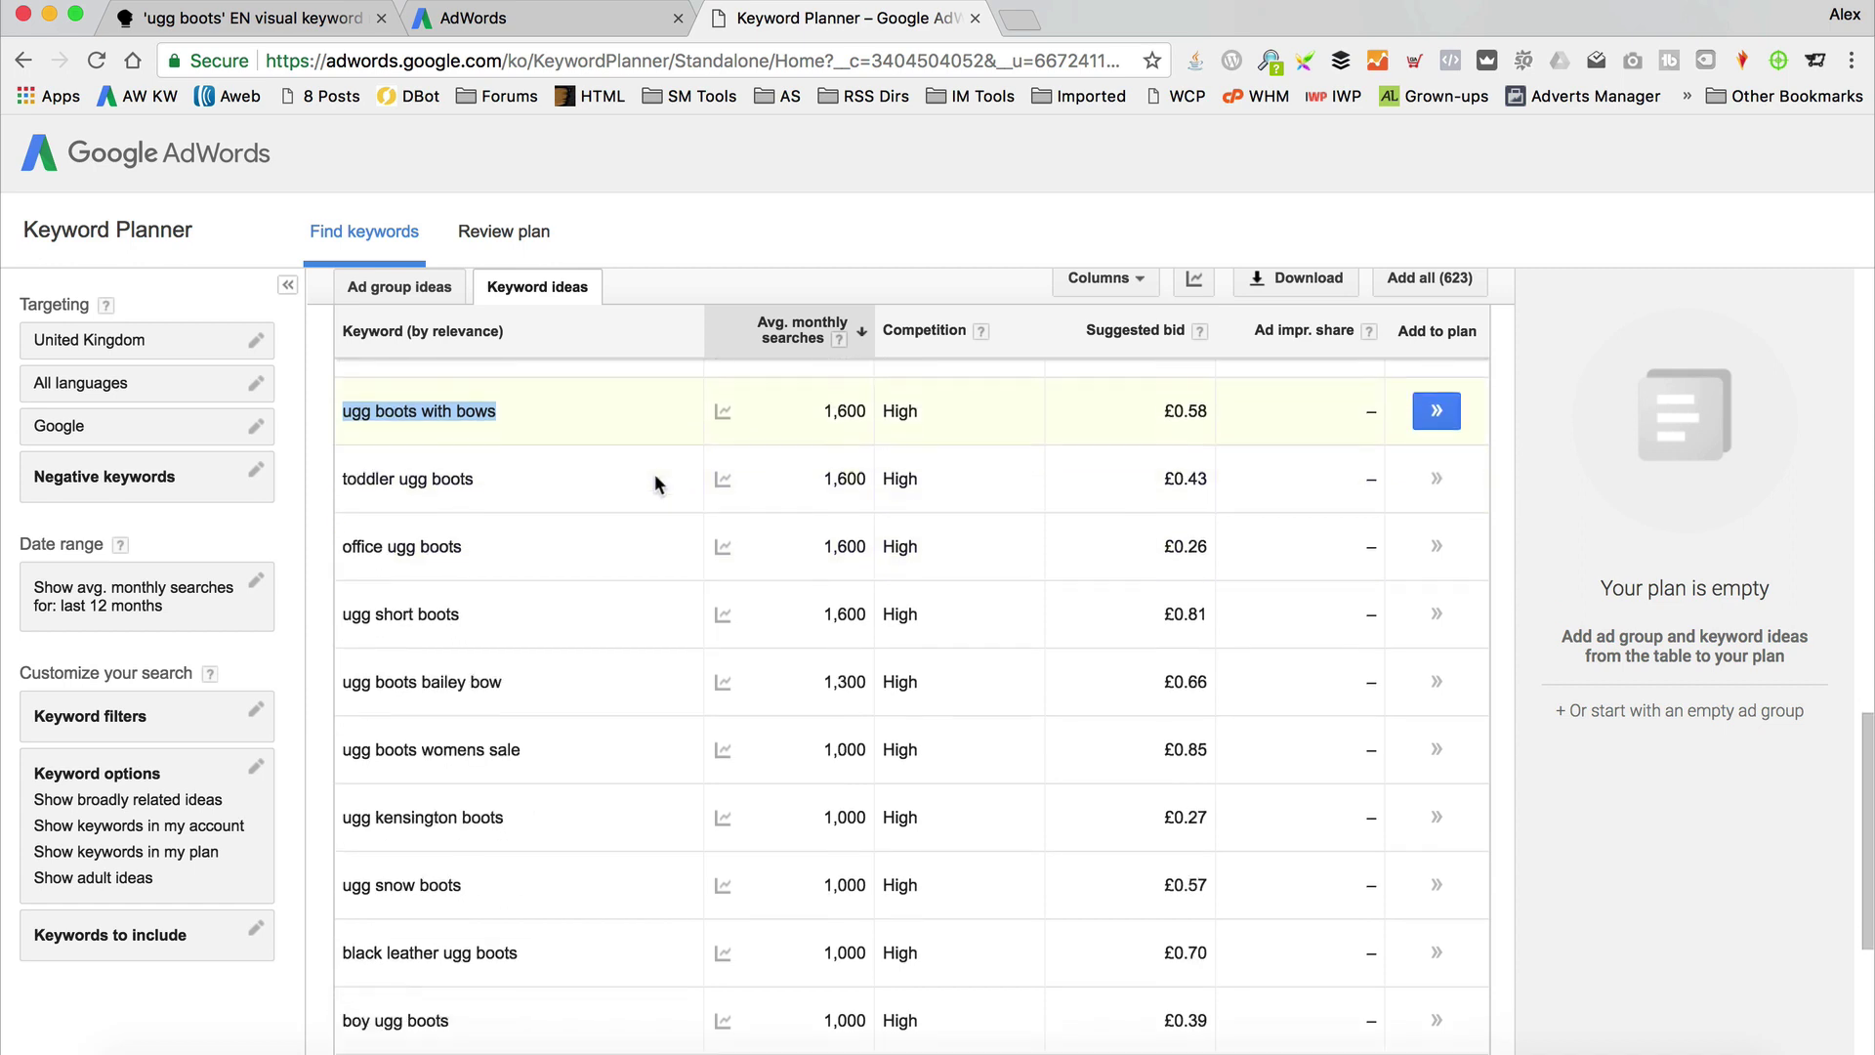
pyautogui.scroll(-8, 654, 473)
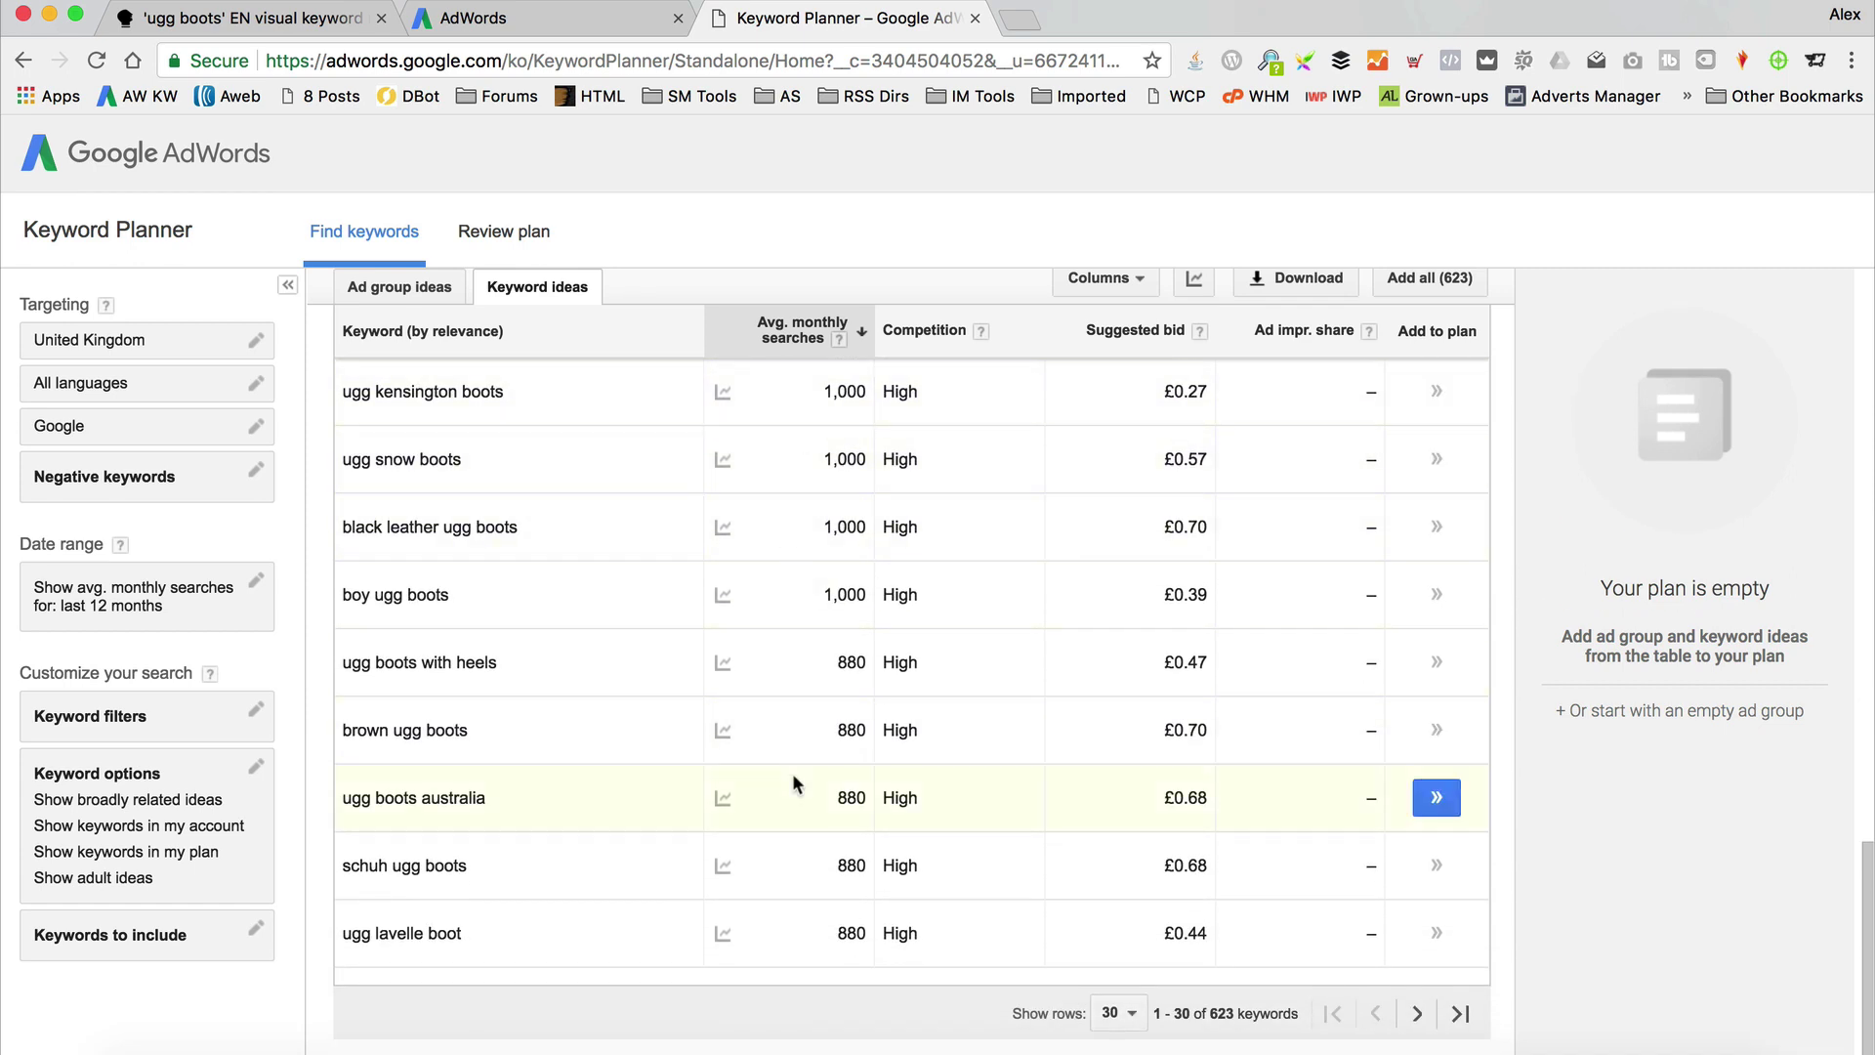
# Show more keyword rows per page and look through the lower-volume ugg boots keywords.
pyautogui.click(1120, 1012)
pyautogui.click(1155, 967)
pyautogui.scroll(-15, 953, 719)
pyautogui.scroll(-4, 560, 747)
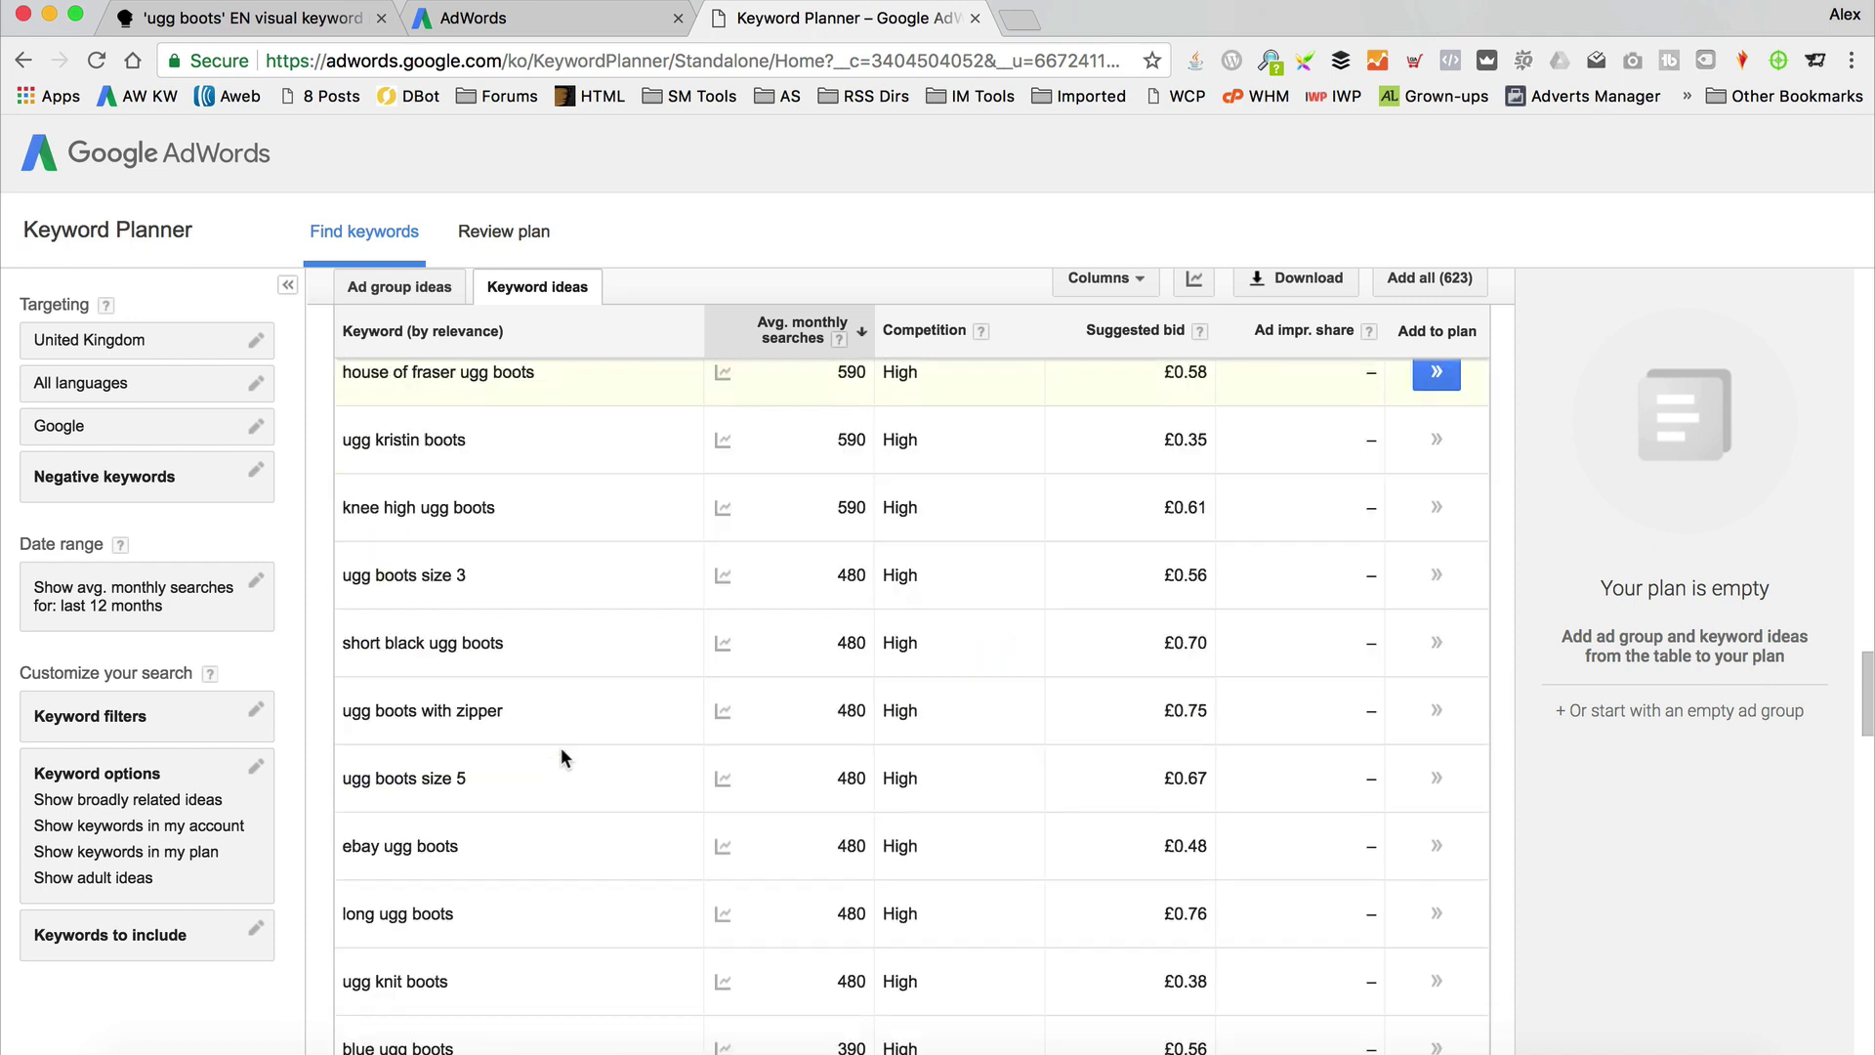
pyautogui.scroll(-4, 600, 713)
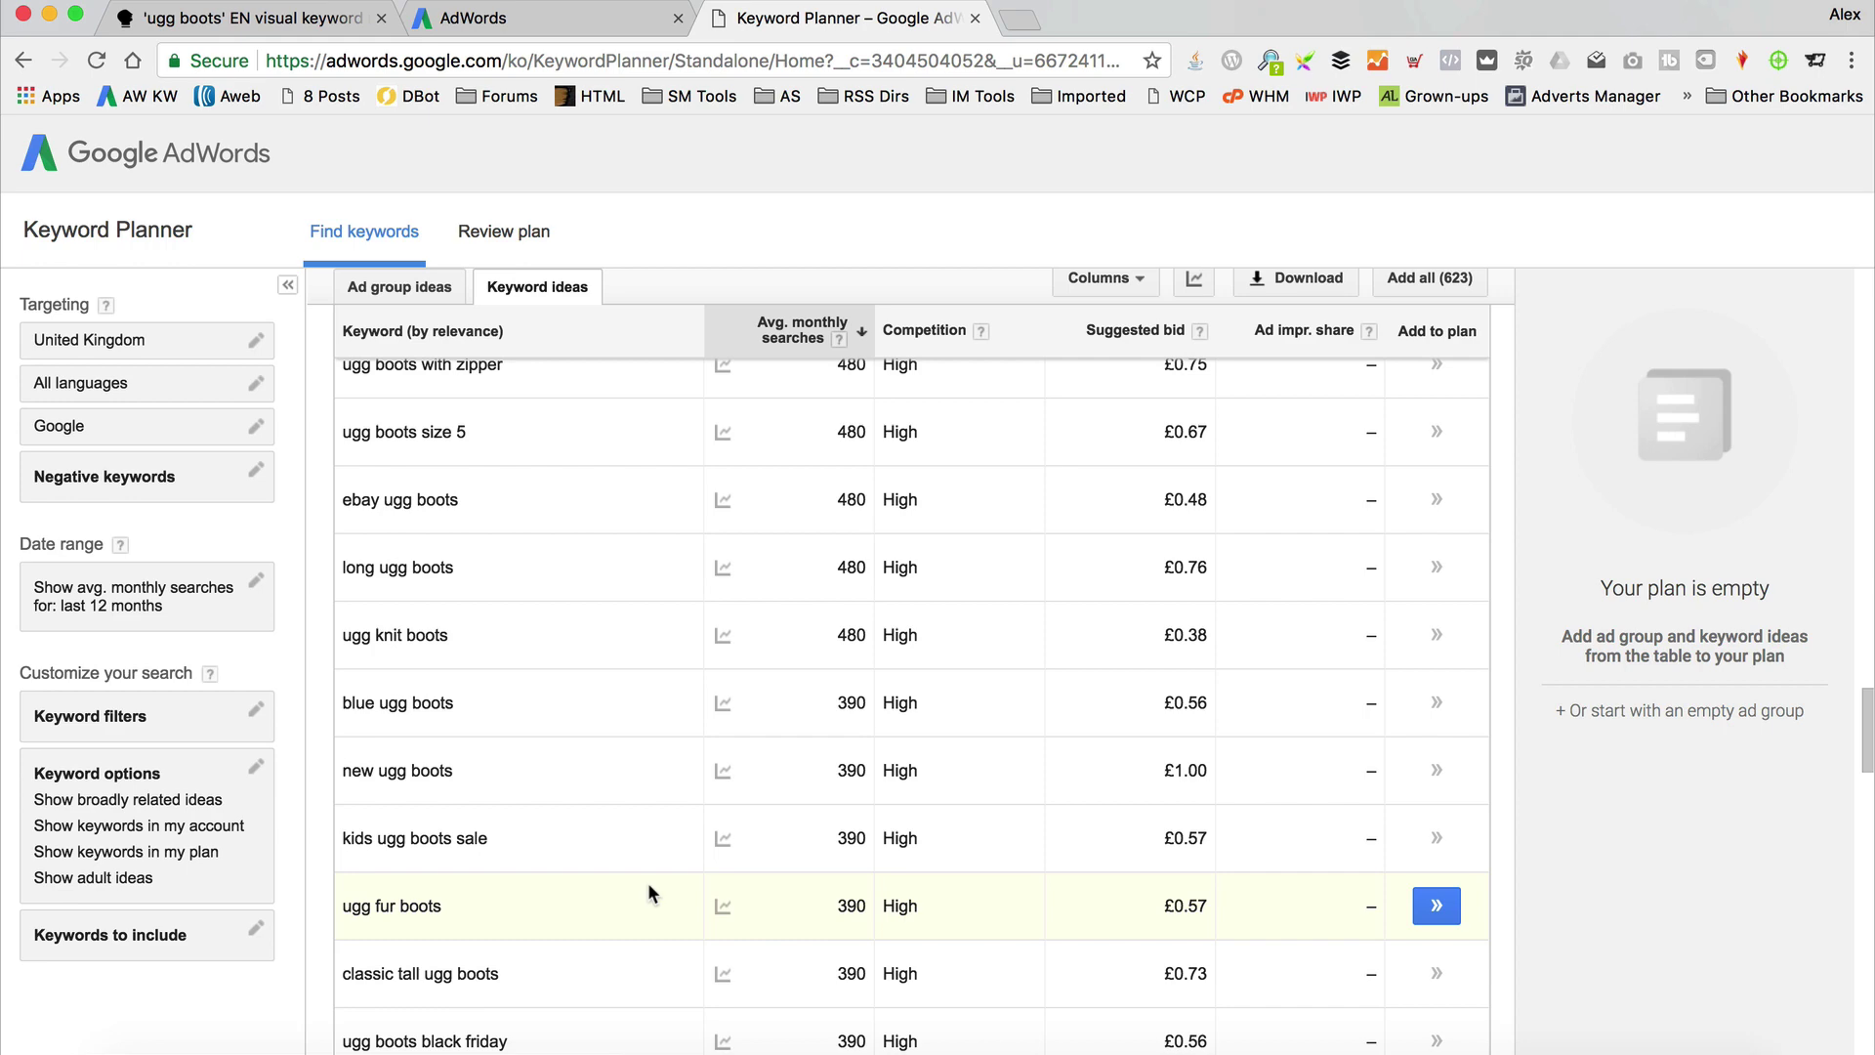
pyautogui.scroll(-2, 634, 693)
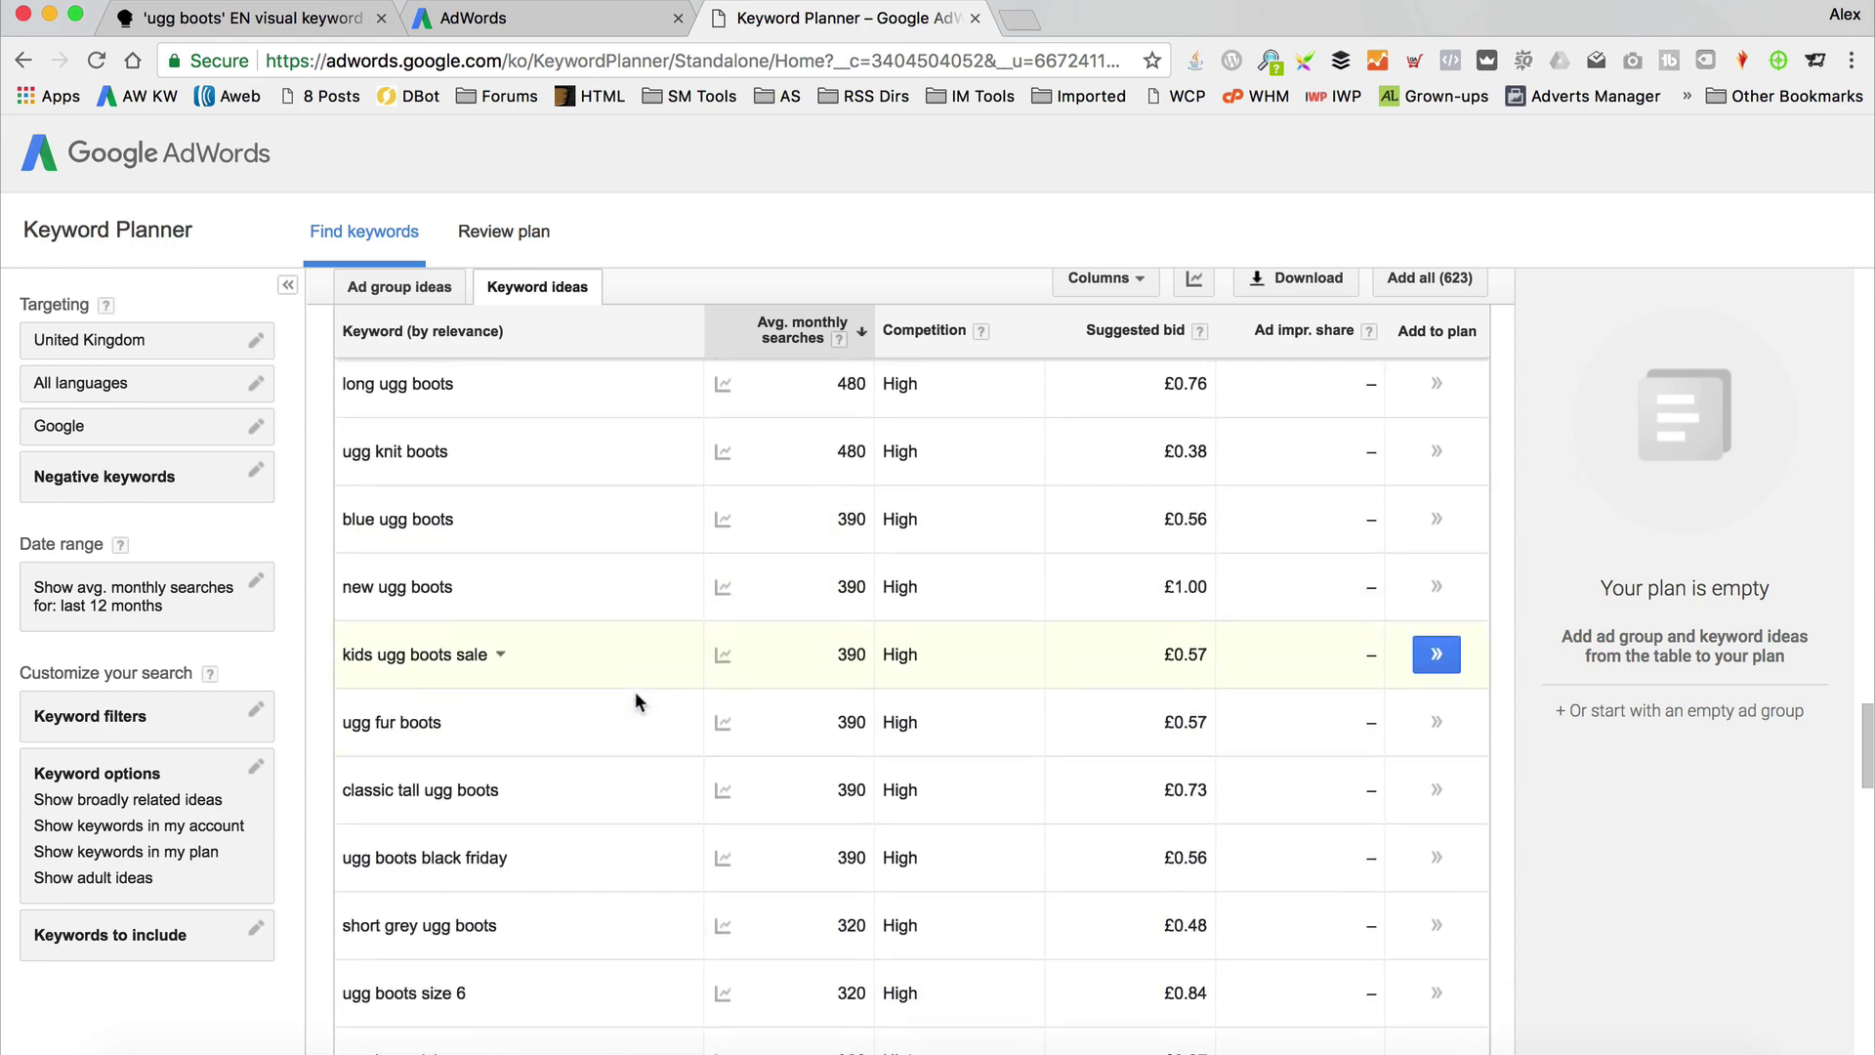
pyautogui.scroll(-8, 635, 695)
pyautogui.scroll(-3, 636, 699)
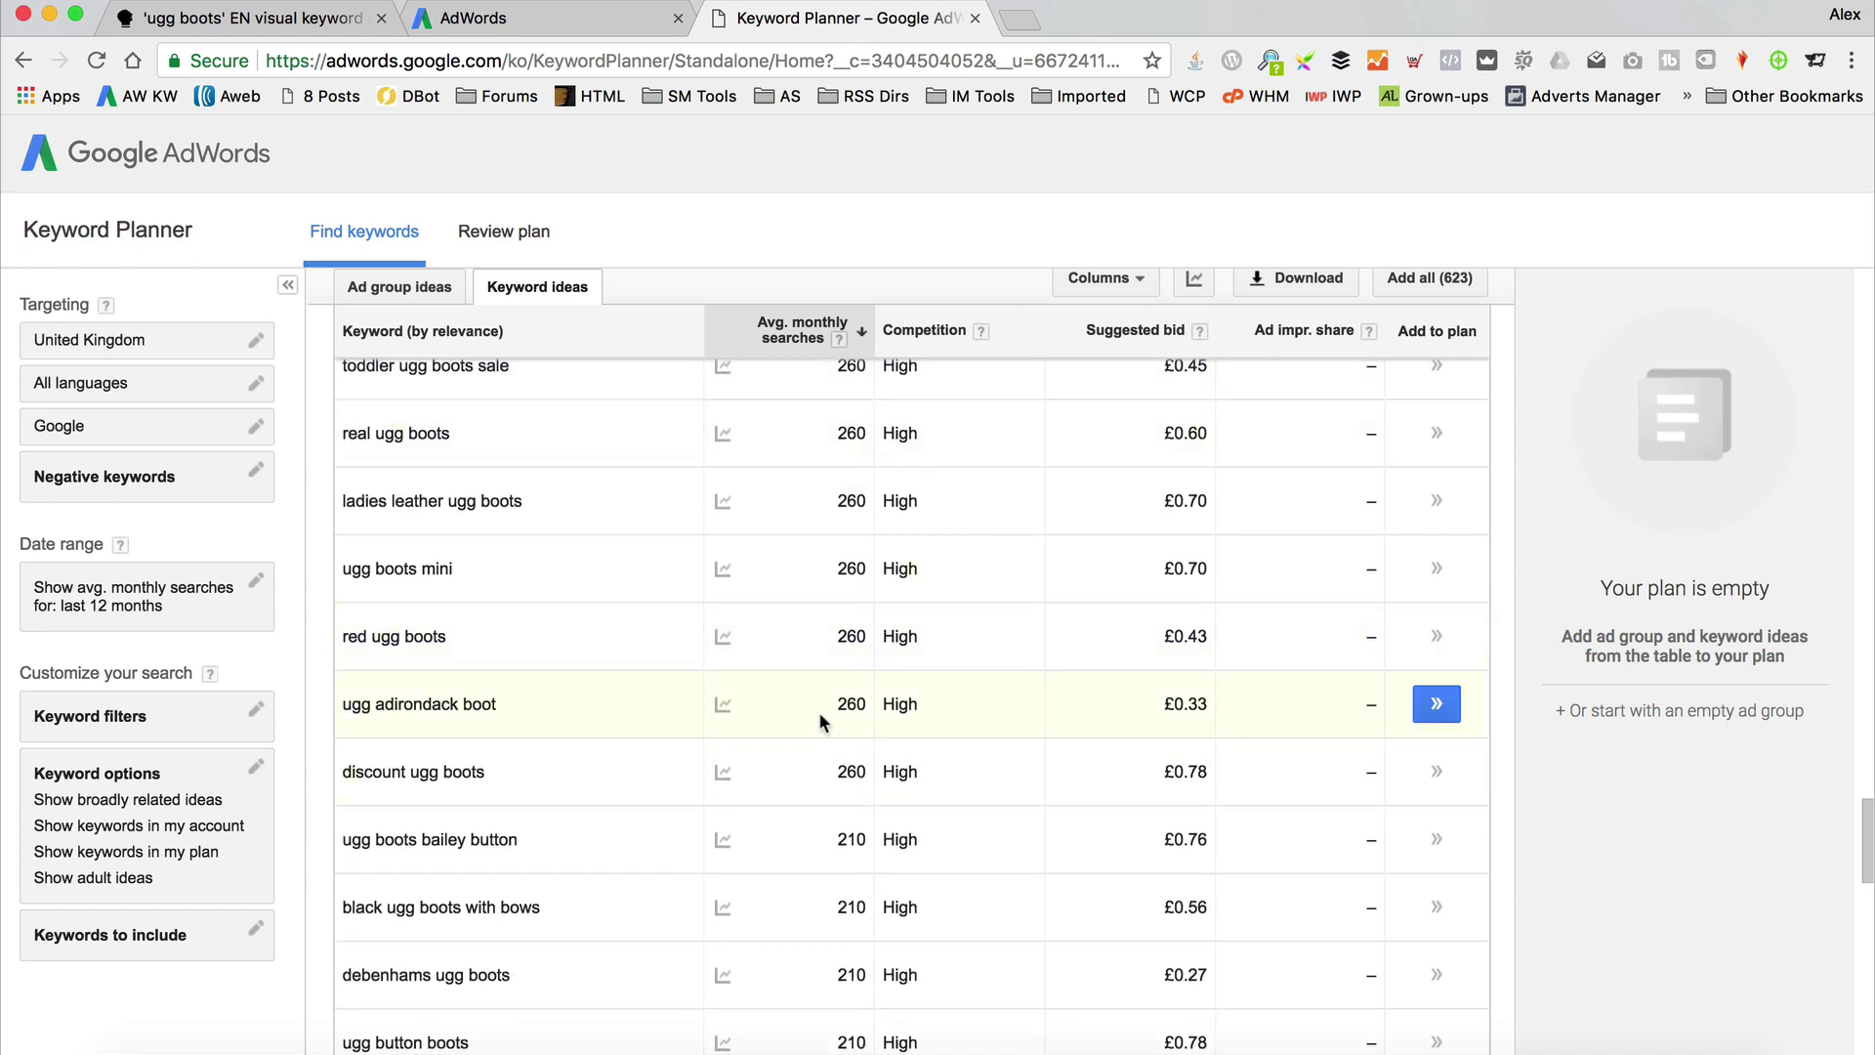
pyautogui.scroll(3, 637, 695)
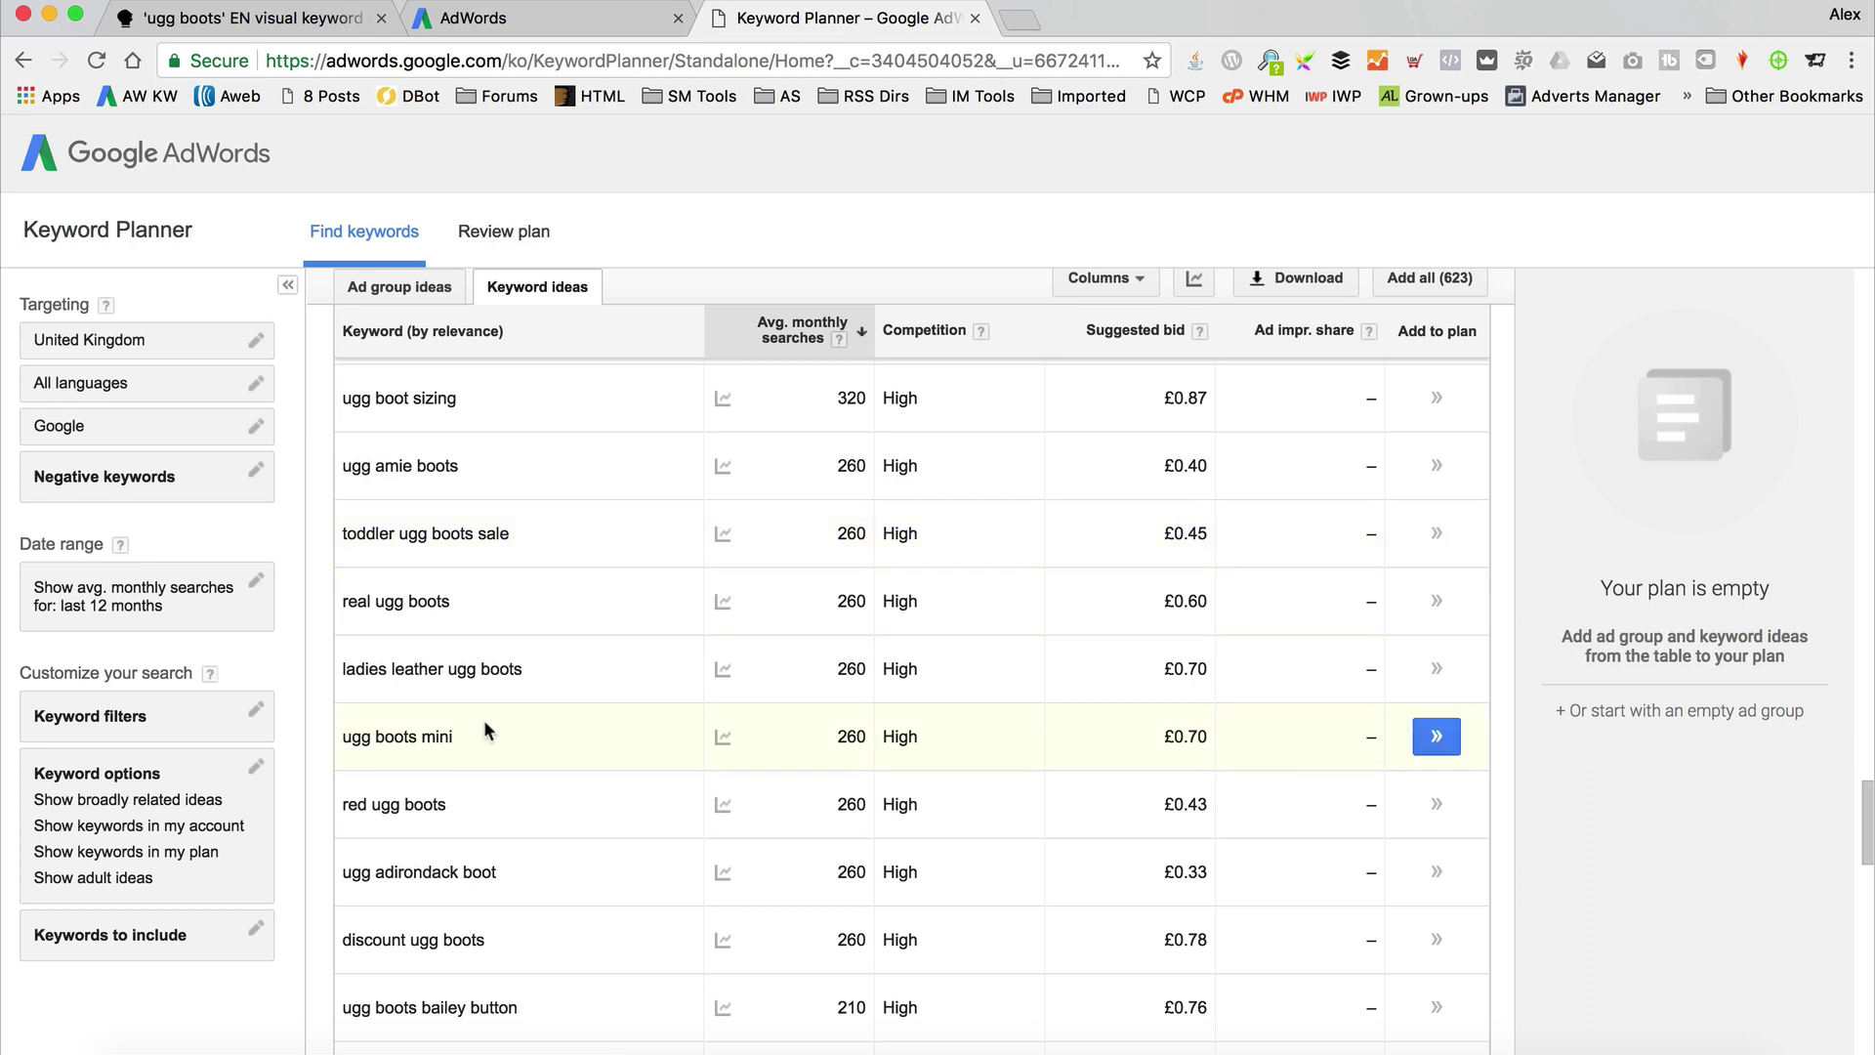
pyautogui.scroll(5, 486, 729)
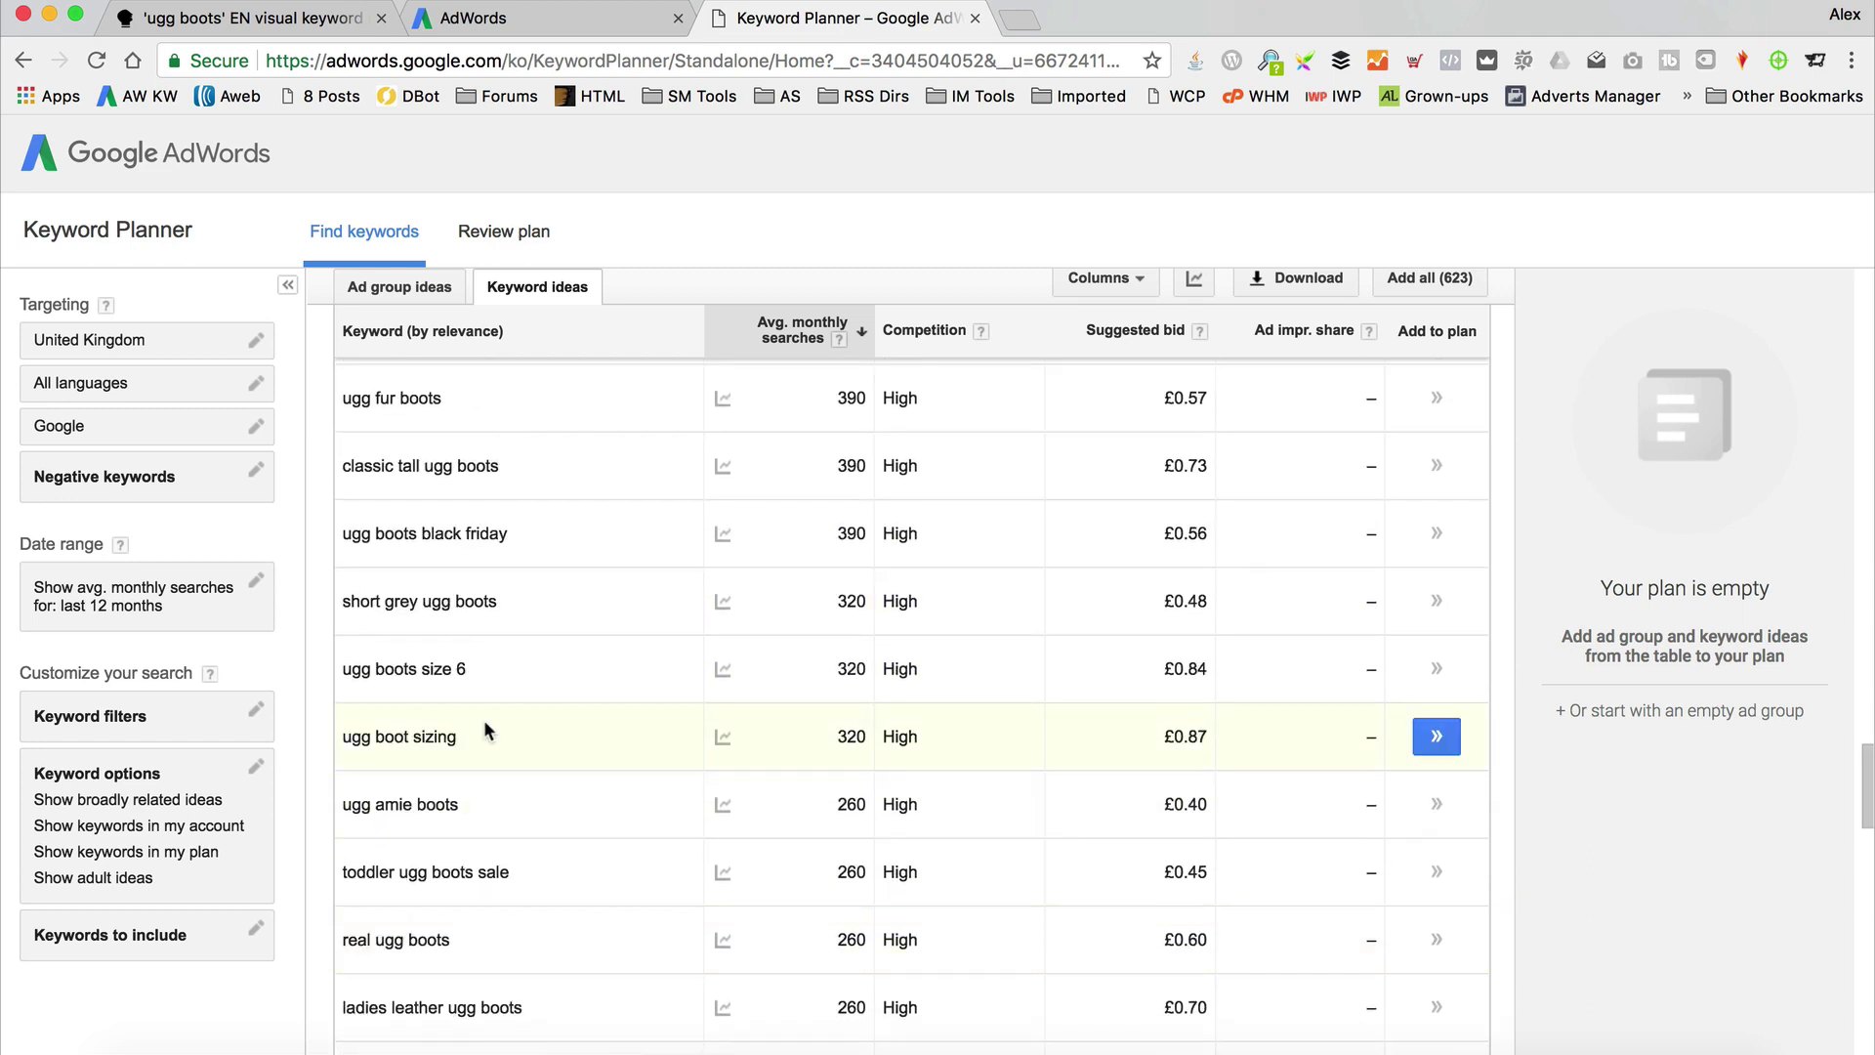
pyautogui.scroll(5, 483, 719)
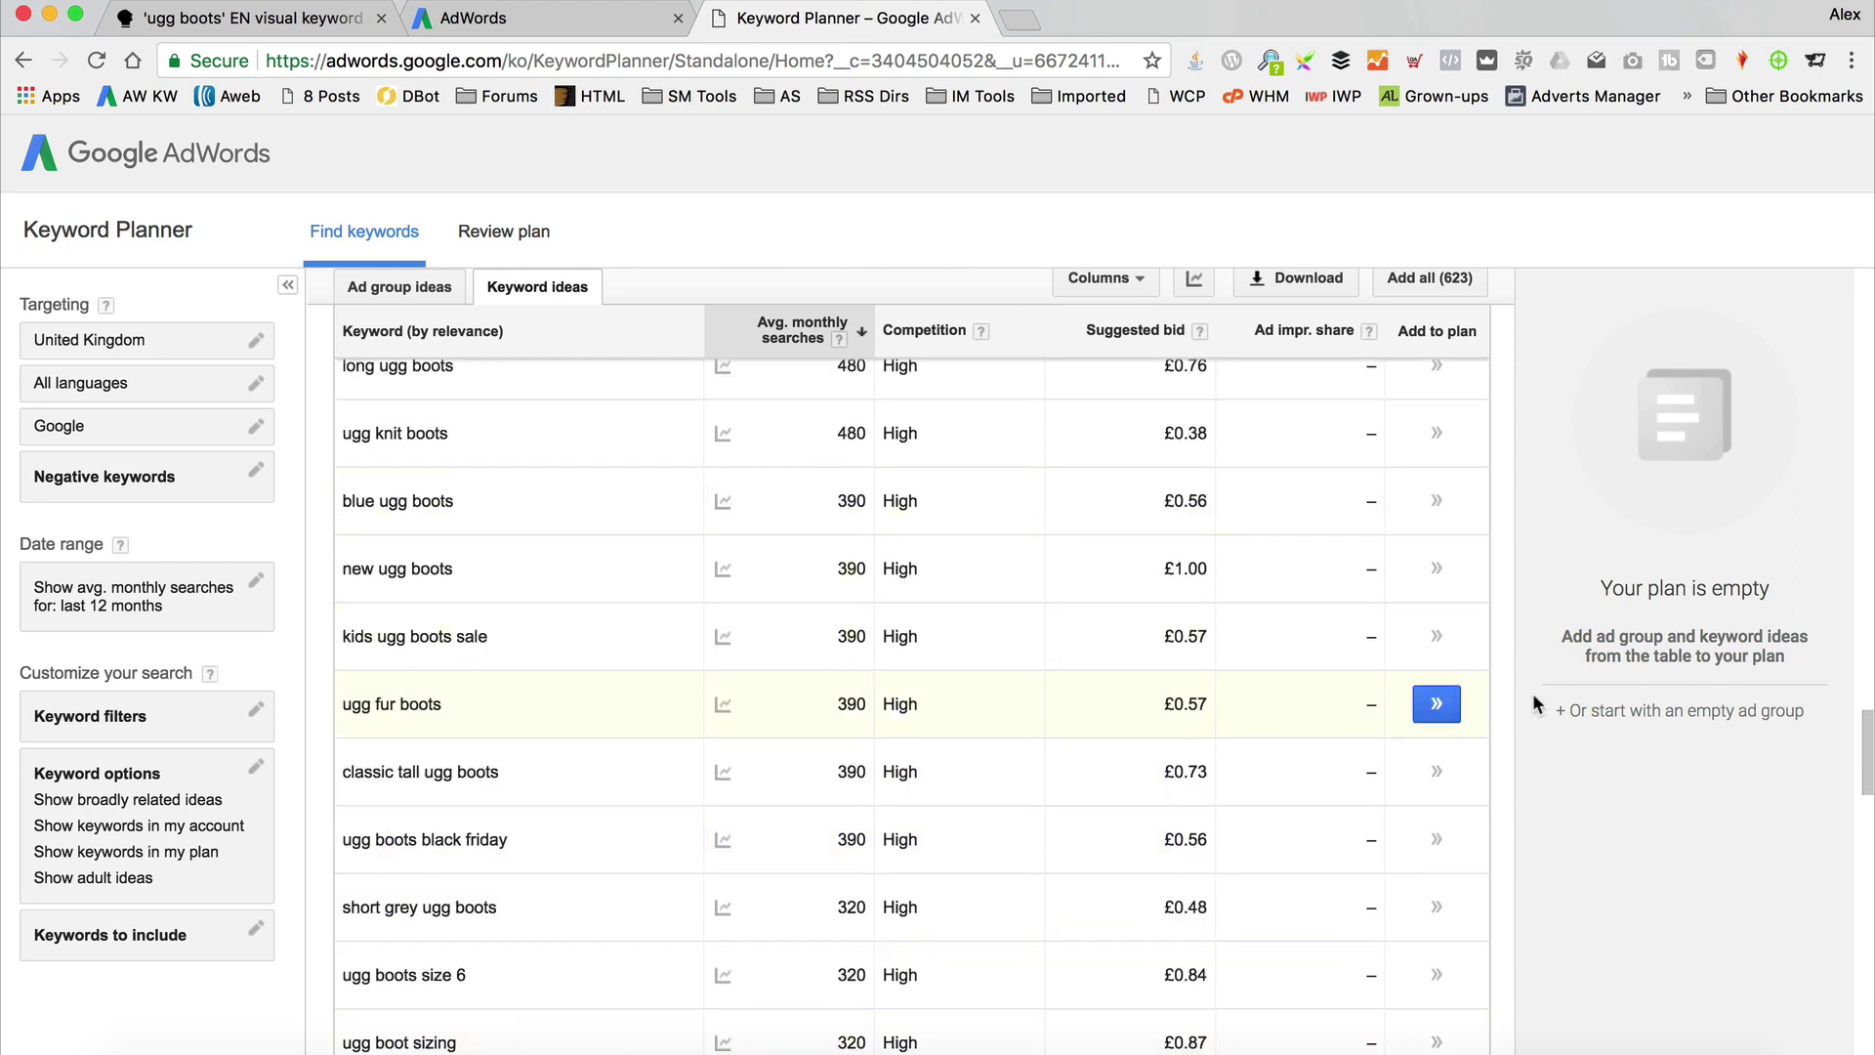
# Add the keyword "ugg fur boots" to the plan and view the plan's download options without downloading.
pyautogui.click(1453, 713)
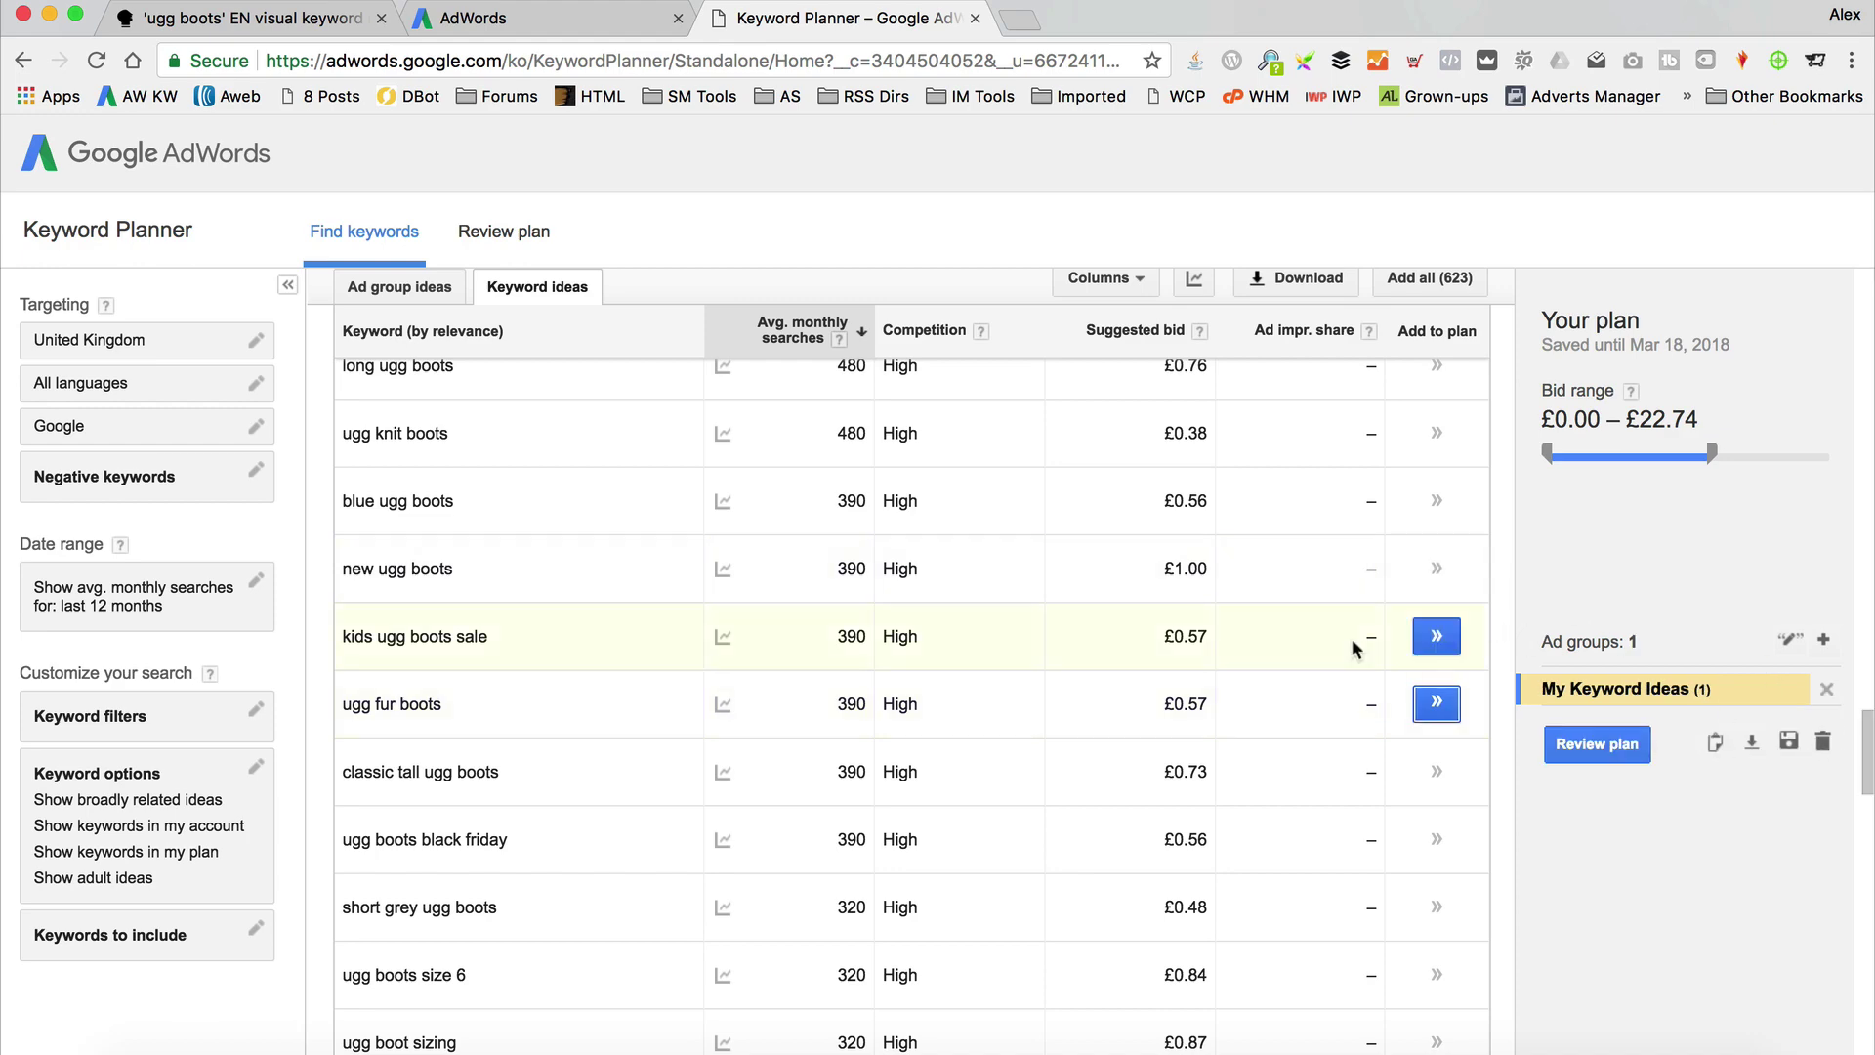
pyautogui.click(1752, 741)
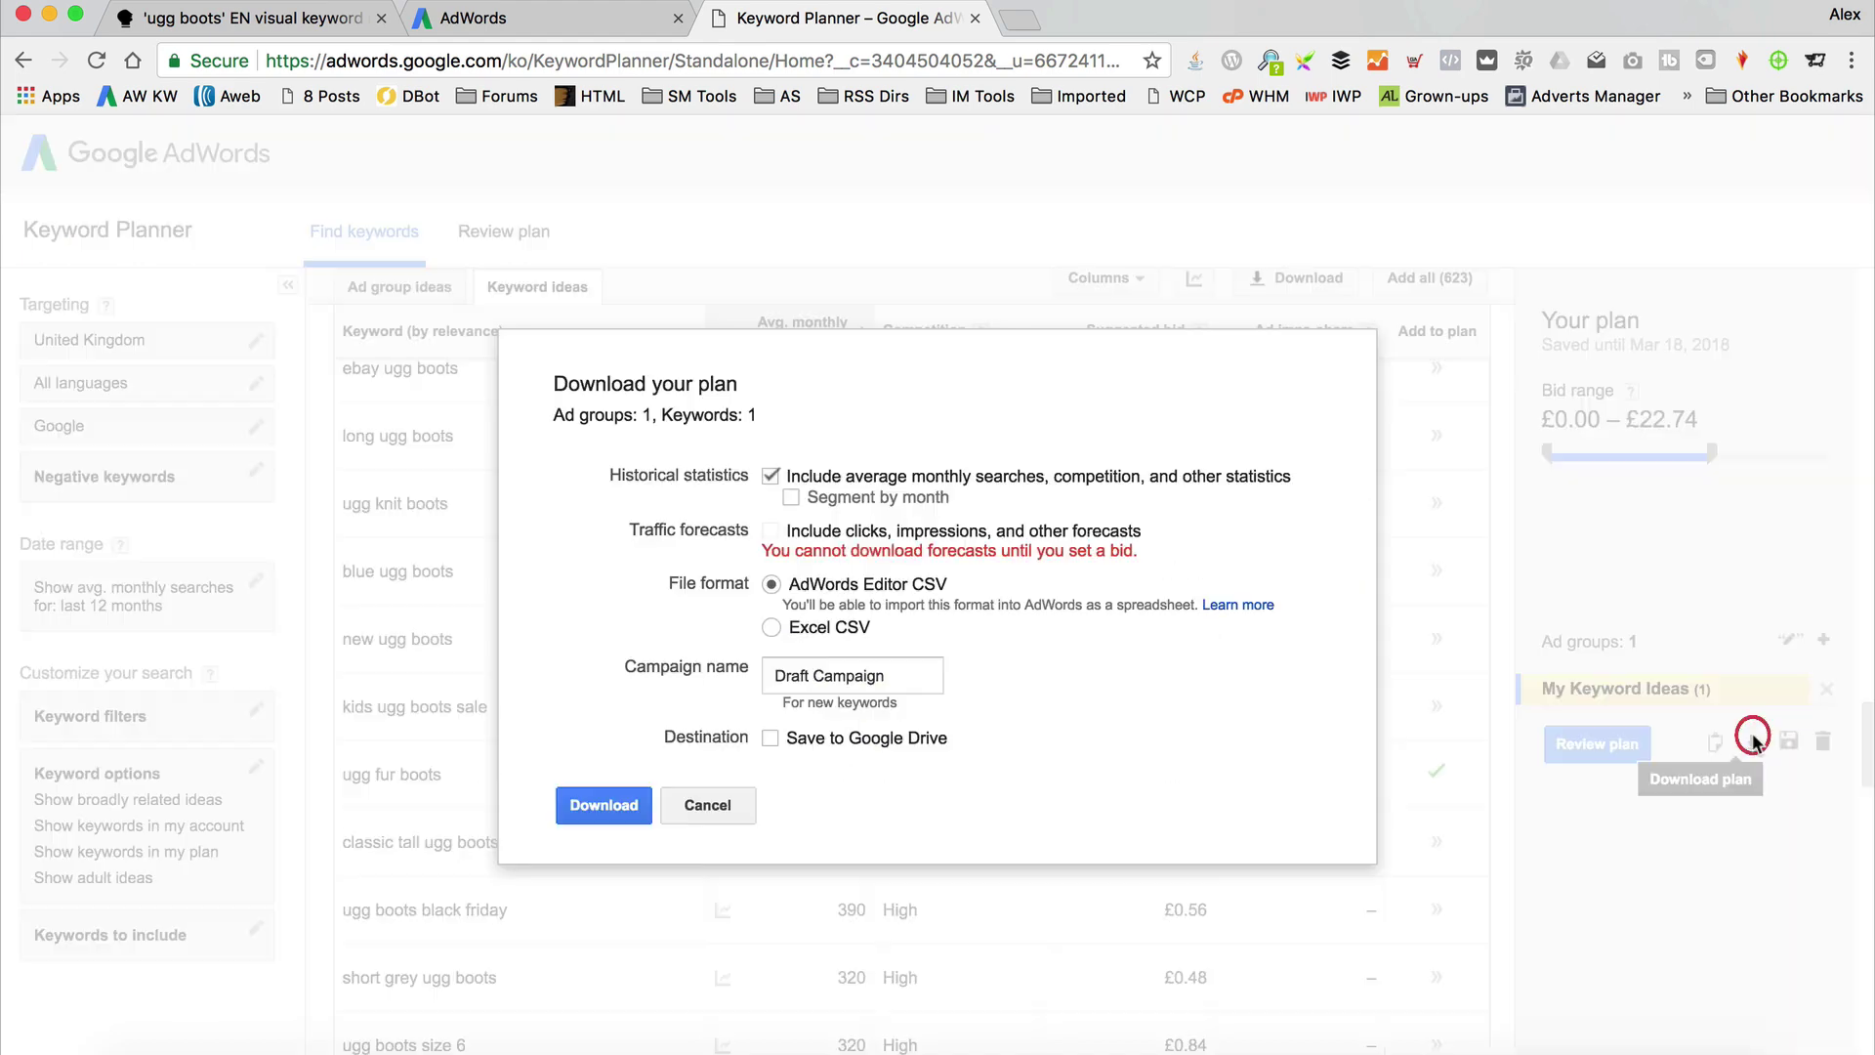
pyautogui.click(699, 807)
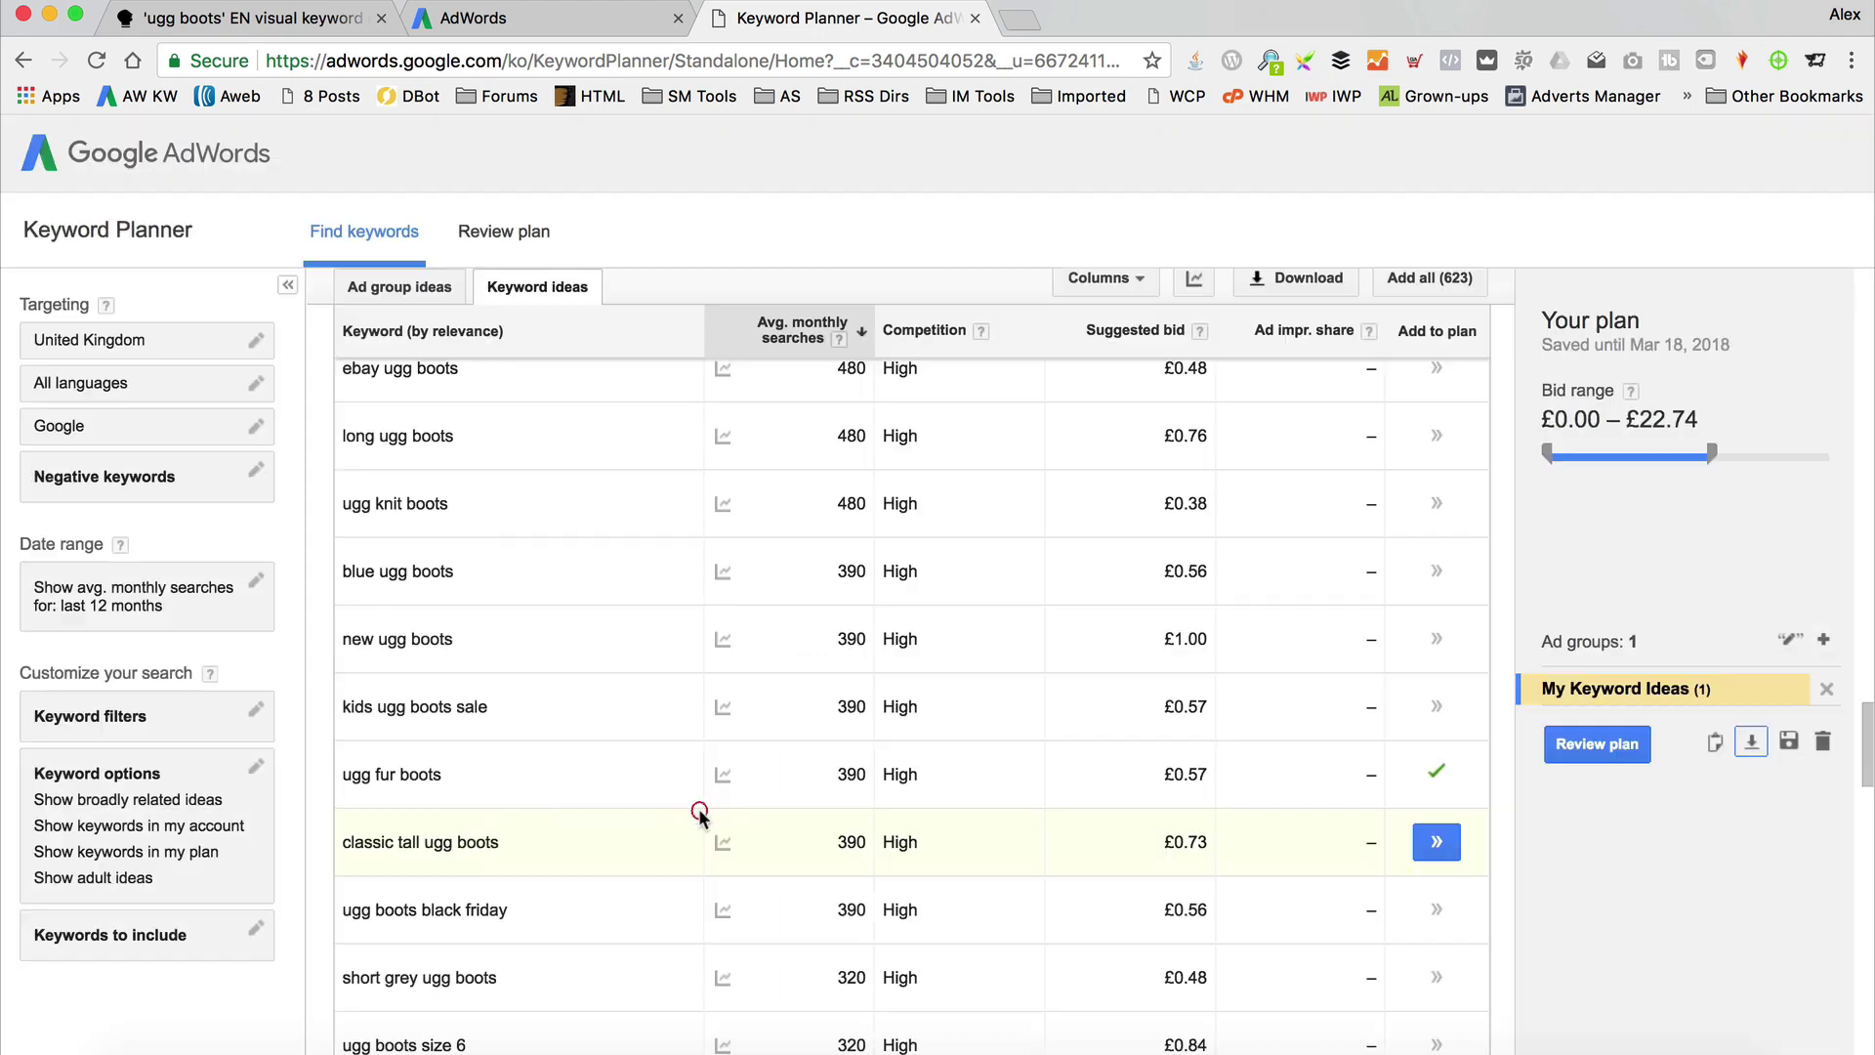
# Return to the beginning of the keyword ideas table.
pyautogui.scroll(3, 605, 793)
pyautogui.scroll(10, 605, 793)
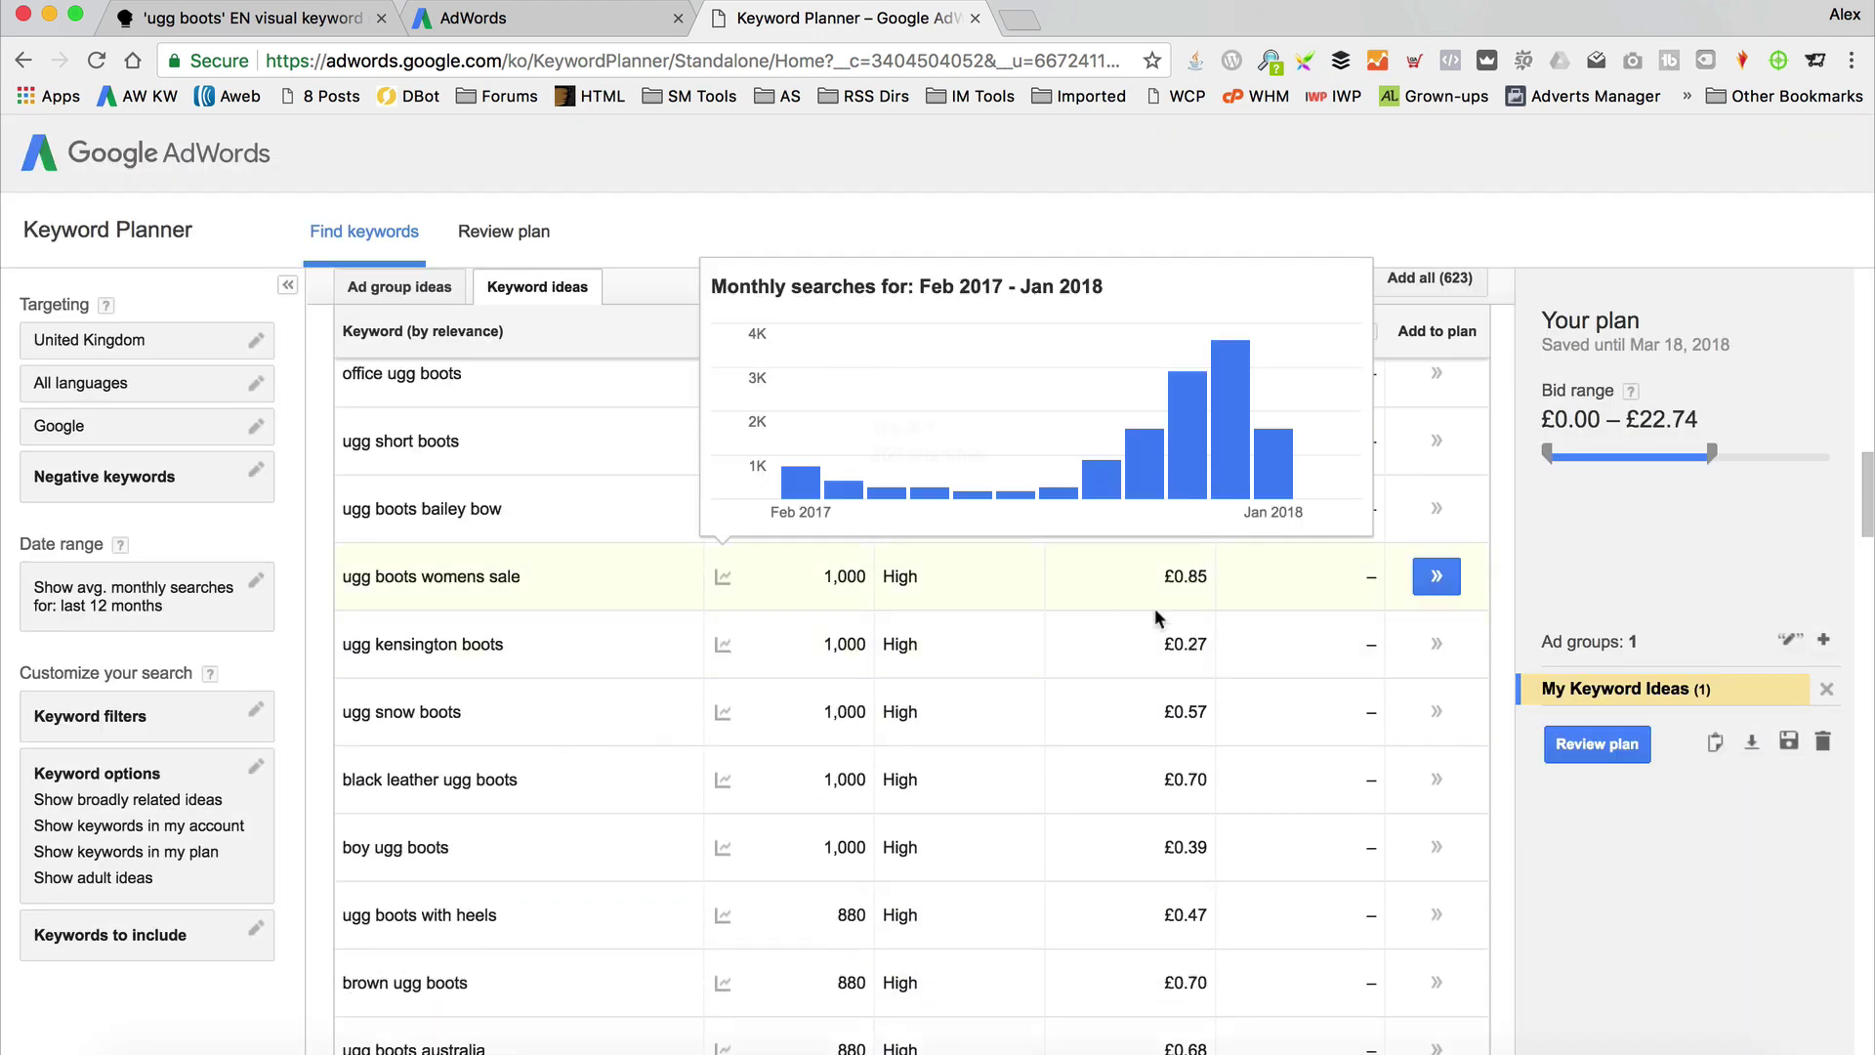